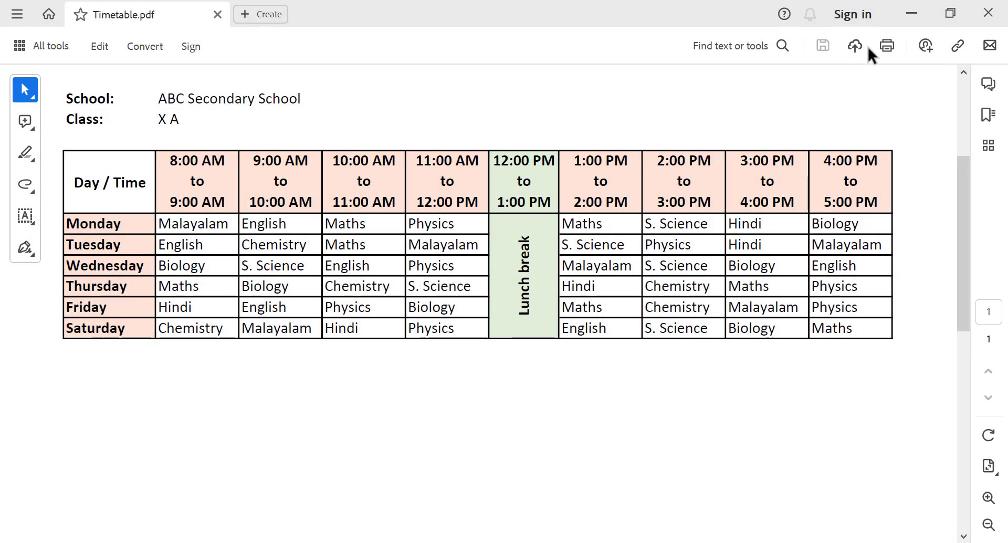
# Step: Minimize the Timetable.pdf window in Acrobat to bring the Excel timetable workbook into view
pyautogui.click(898, 12)
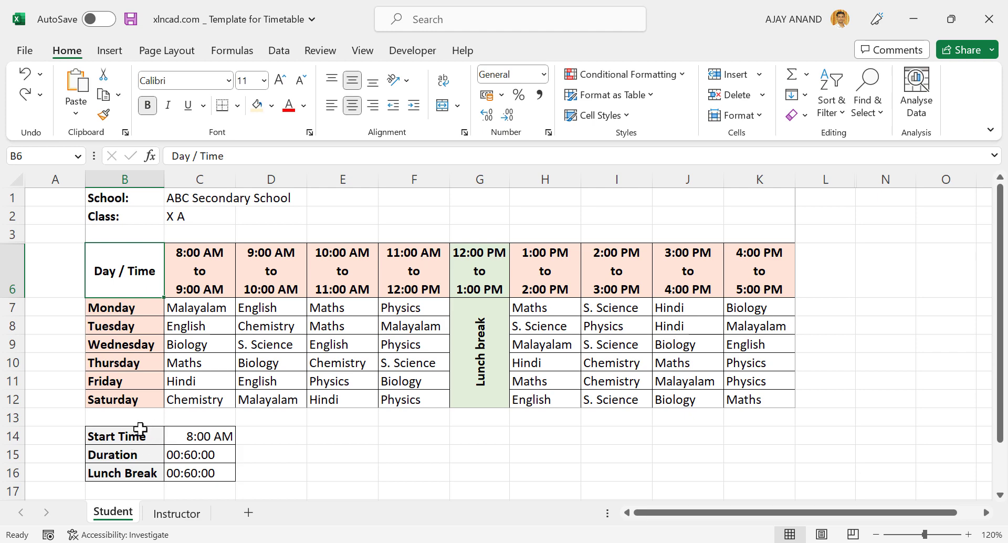
# Step: Change the start time in C14 from 8:00 AM to 9:00 AM
pyautogui.click(190, 439)
pyautogui.moveTo(182, 156); pyautogui.dragTo(176, 156)
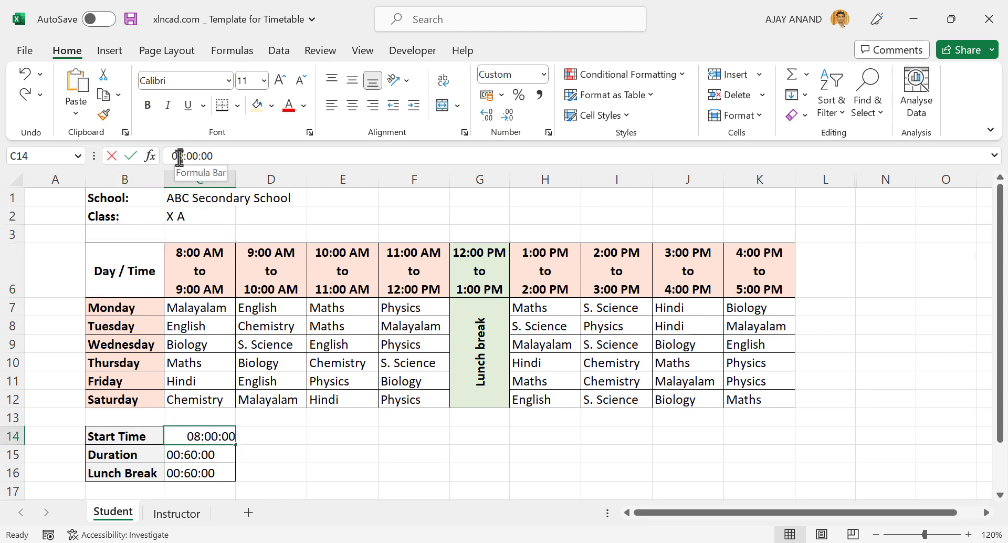
pyautogui.write('9')
pyautogui.press('Return')
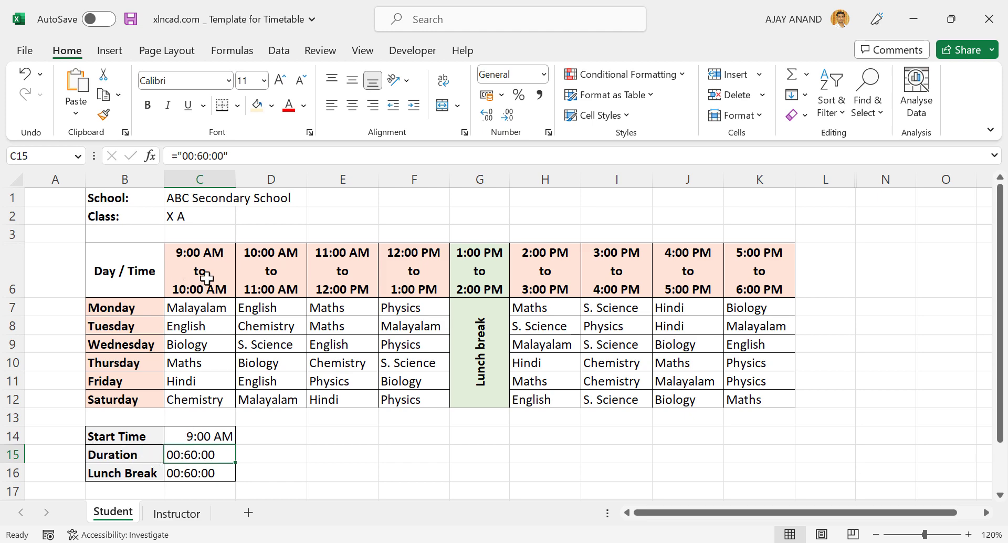
# Step: Set the period duration to 45 minutes and the lunch break to 30 minutes
pyautogui.click(200, 156)
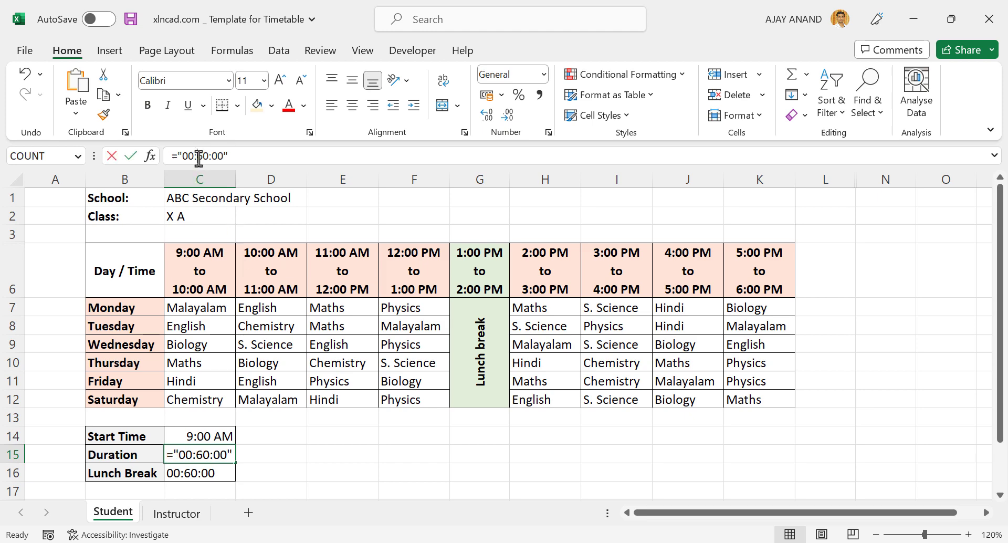
pyautogui.doubleClick(202, 156)
pyautogui.write('45')
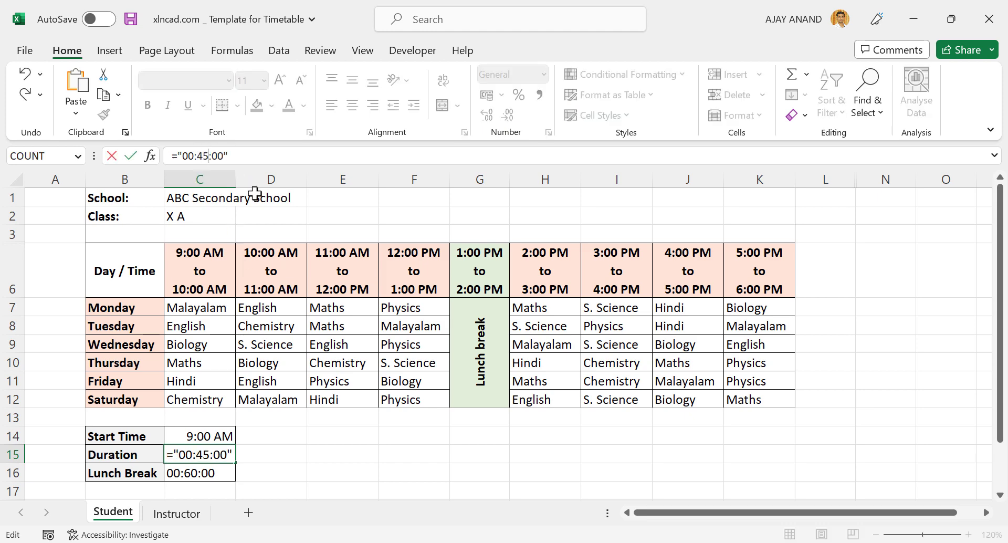
pyautogui.press('Return')
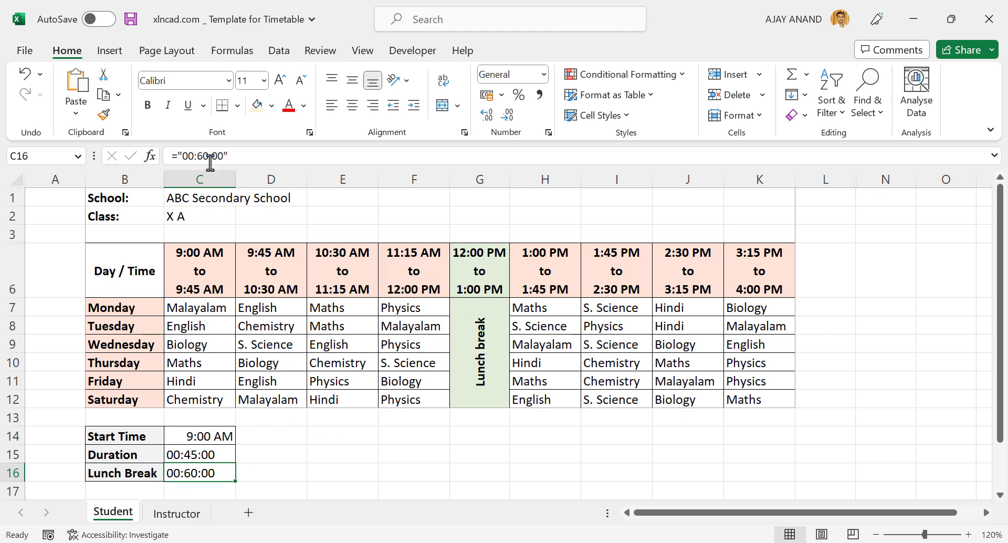
pyautogui.moveTo(197, 156); pyautogui.dragTo(207, 156)
pyautogui.write('3')
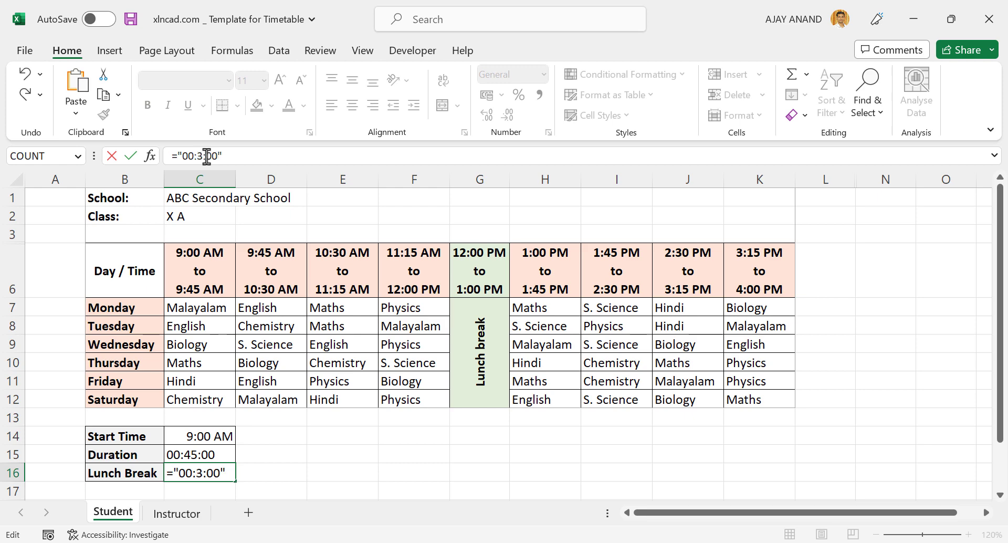
pyautogui.write('0')
pyautogui.press('Return')
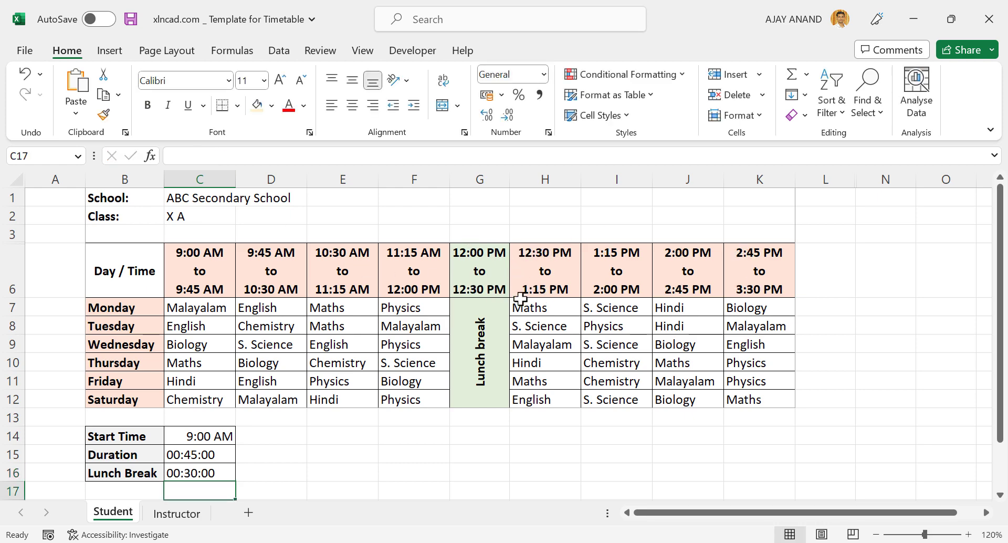
# Step: Pick Physics for D8 (Tuesday 9:45 AM) and Malayalam for E10 (Thursday 10:30 AM) from the subject dropdowns
pyautogui.click(294, 328)
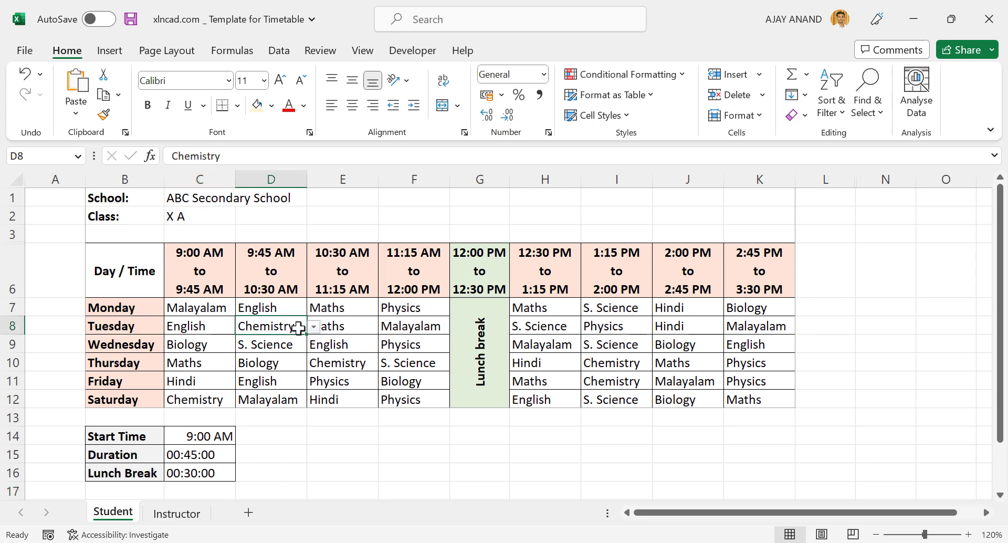
pyautogui.click(314, 327)
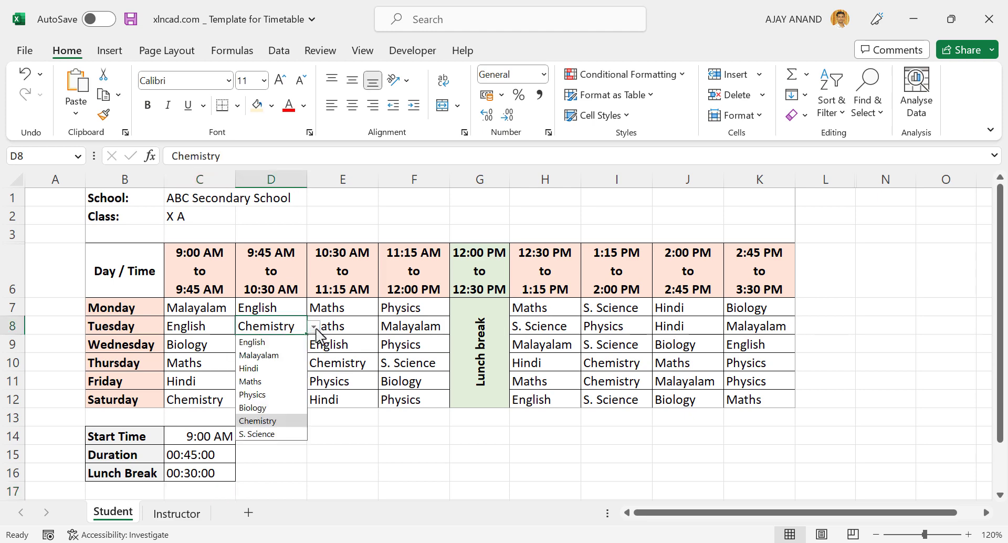
pyautogui.click(263, 394)
pyautogui.click(368, 366)
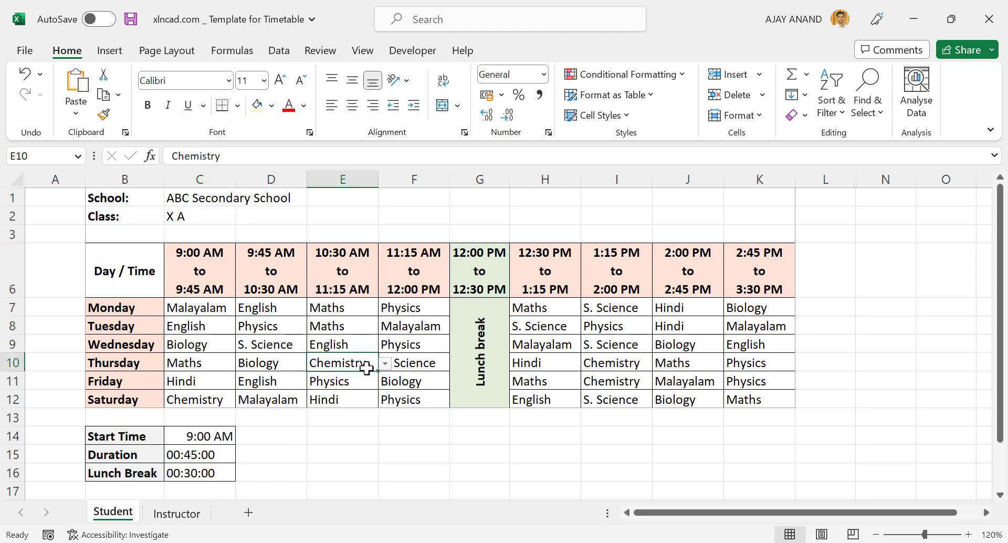
pyautogui.click(385, 363)
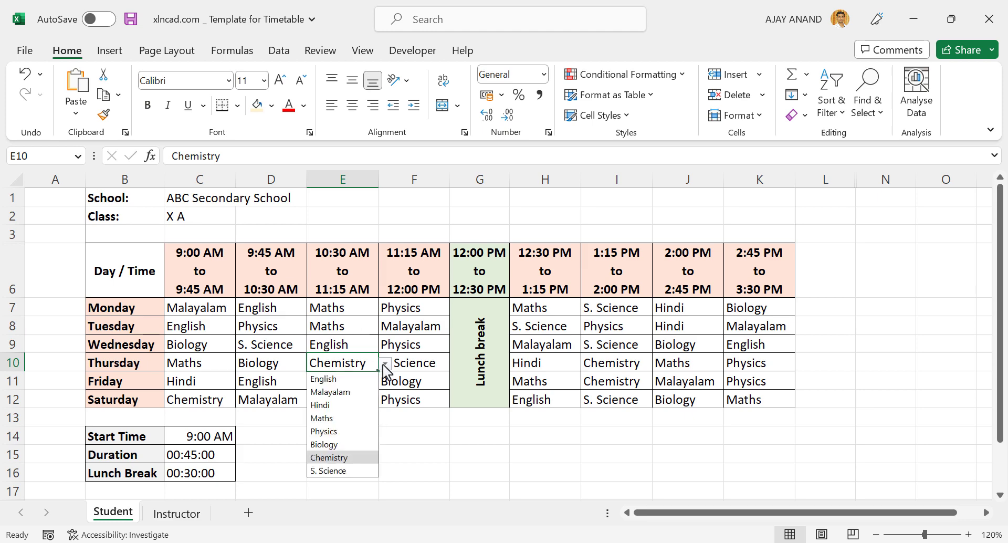
pyautogui.click(362, 392)
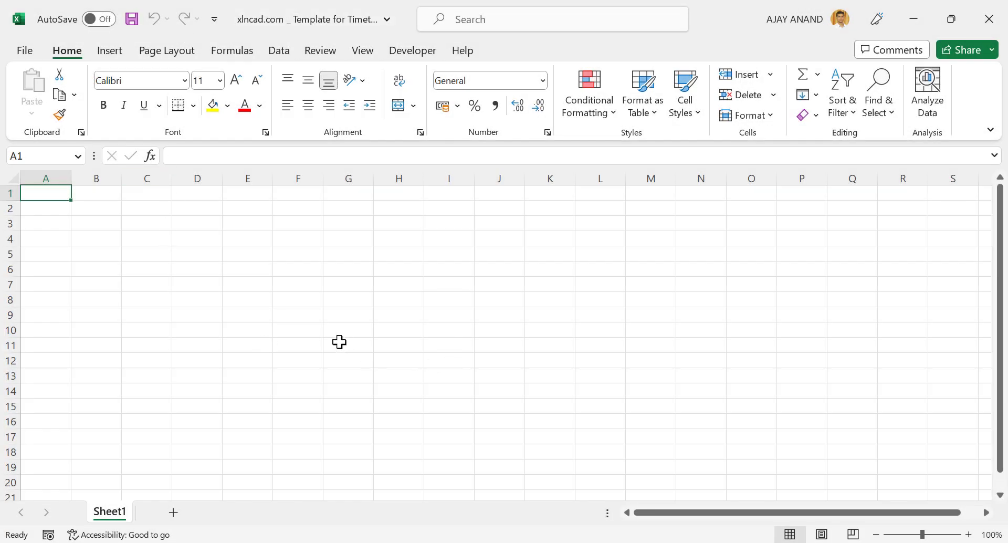
# Step: Zoom Sheet1 to 120% and enter 'Day / Time' in B4 and Monday in B5
pyautogui.click(968, 534)
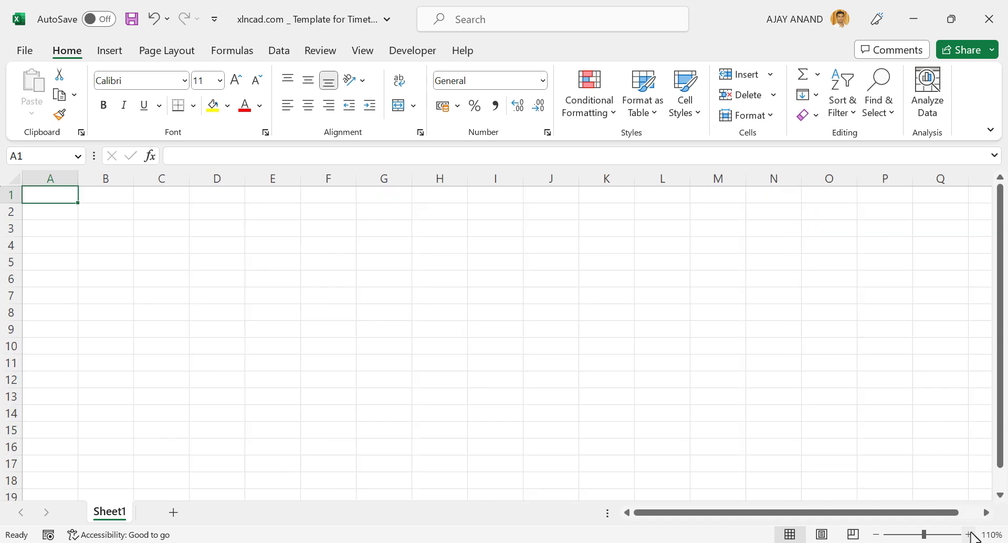
pyautogui.click(968, 534)
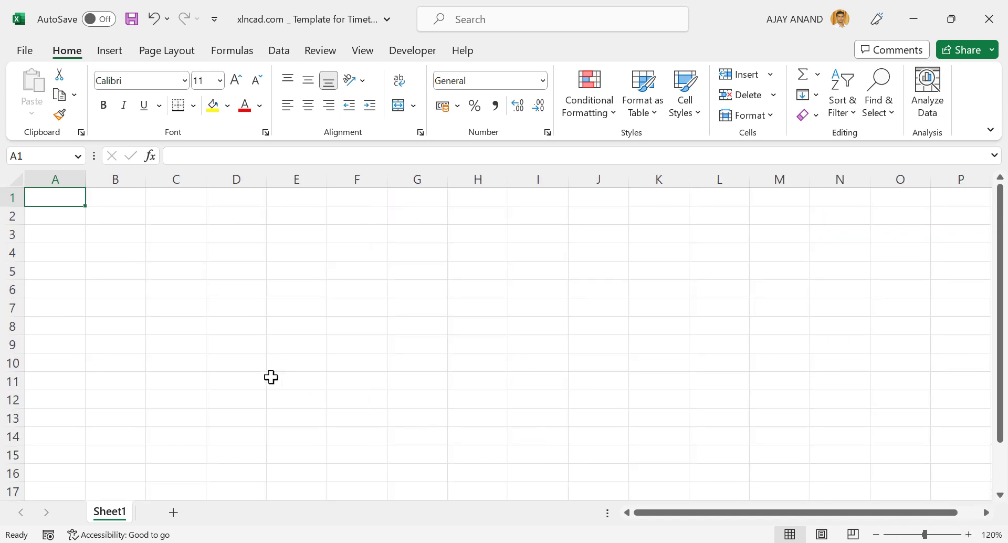
pyautogui.click(126, 254)
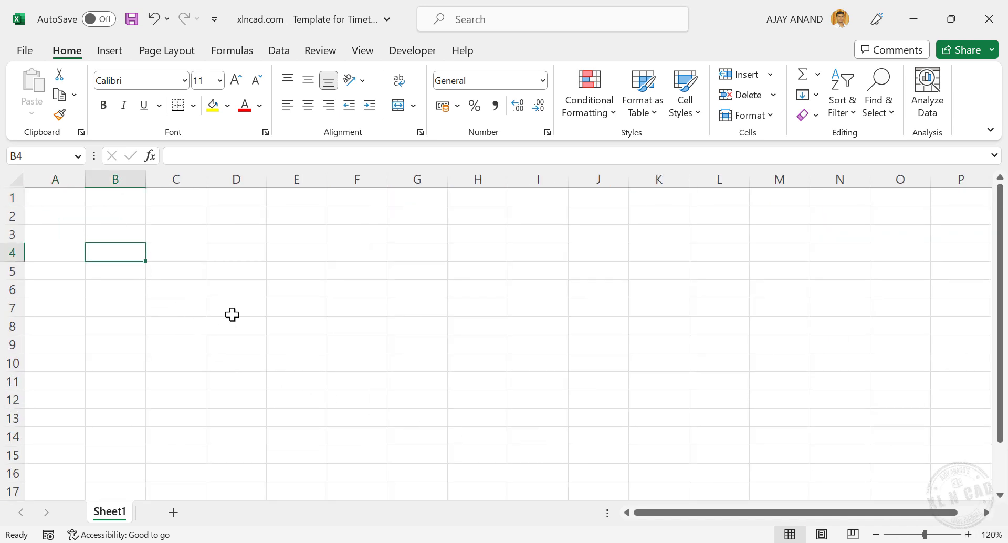
pyautogui.write('Day /')
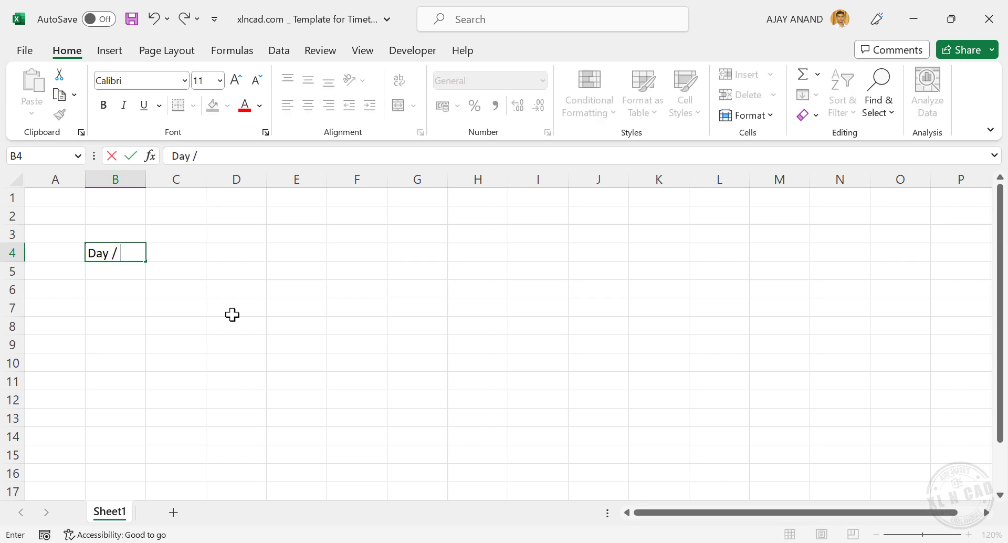
pyautogui.write('me')
pyautogui.press('Return')
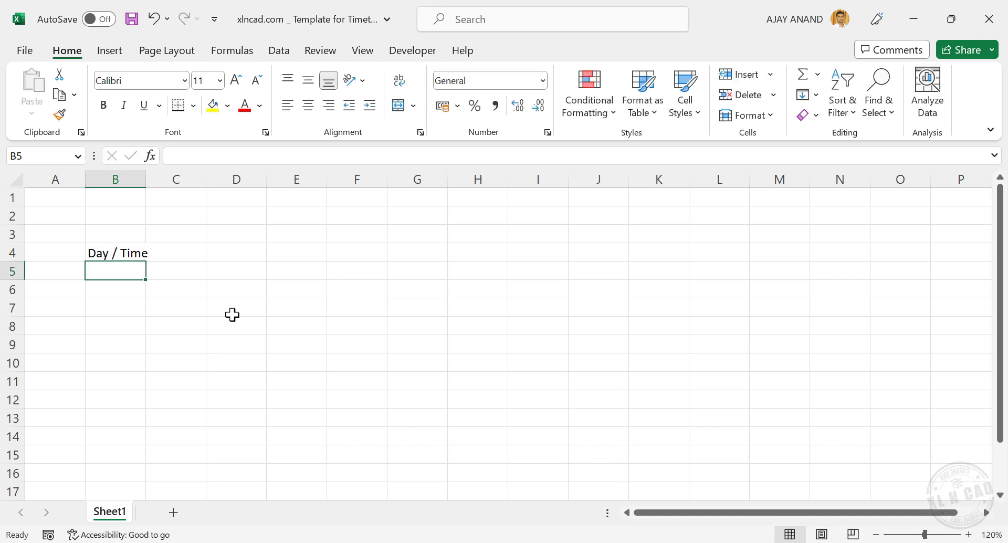
pyautogui.write('Monday')
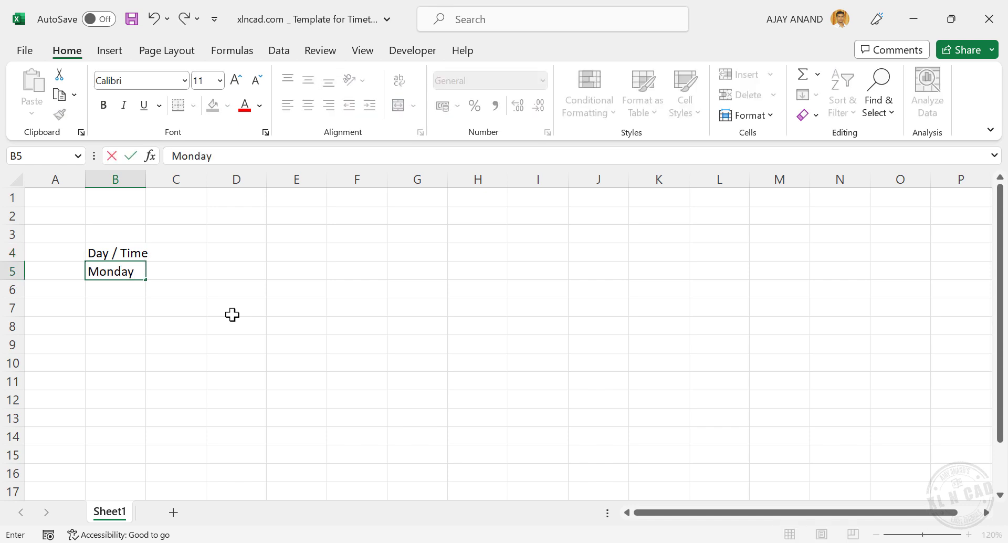
pyautogui.press('Return')
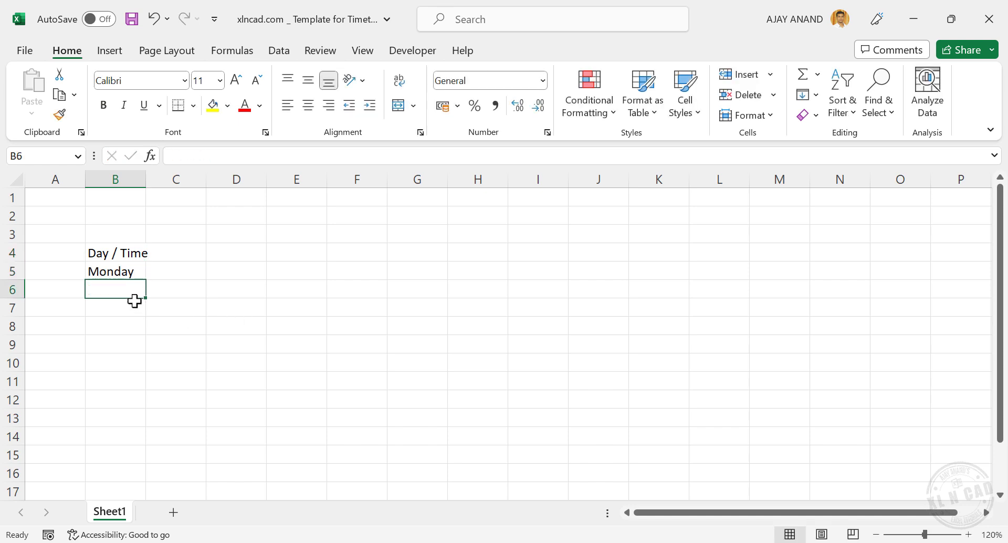
# Step: Fill Monday through Saturday down B5:B10 and widen column B to fit
pyautogui.click(118, 273)
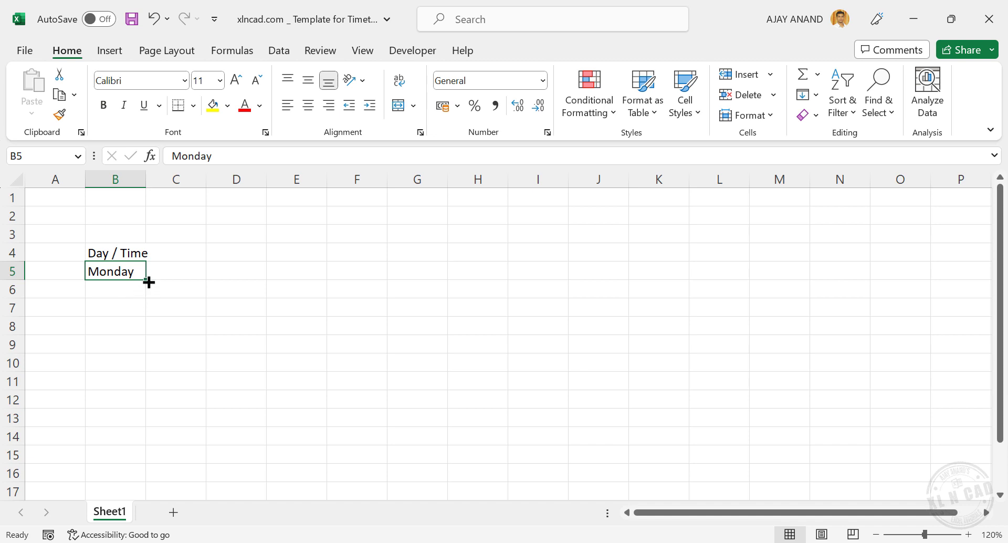
pyautogui.moveTo(148, 282); pyautogui.dragTo(144, 367)
pyautogui.click(234, 330)
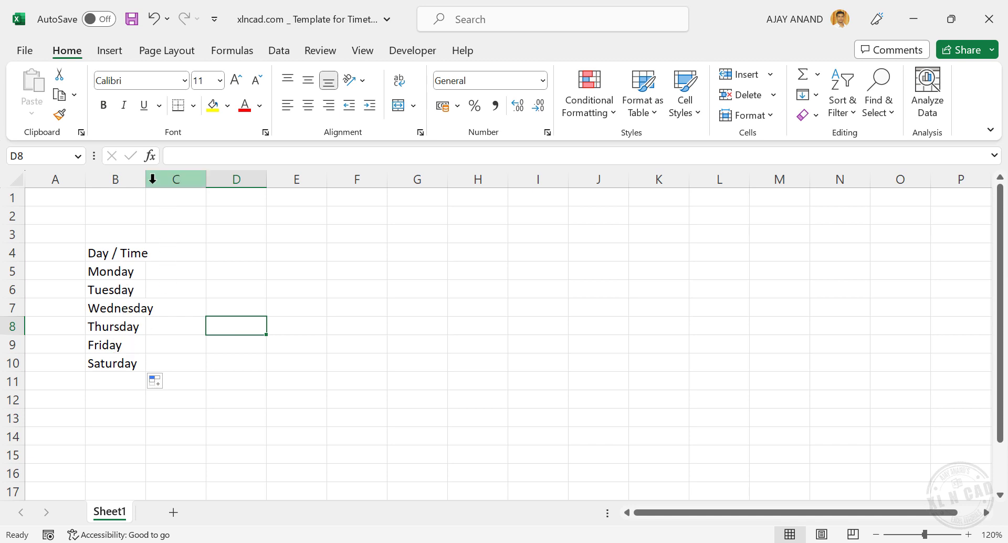
pyautogui.moveTo(145, 179); pyautogui.dragTo(165, 182)
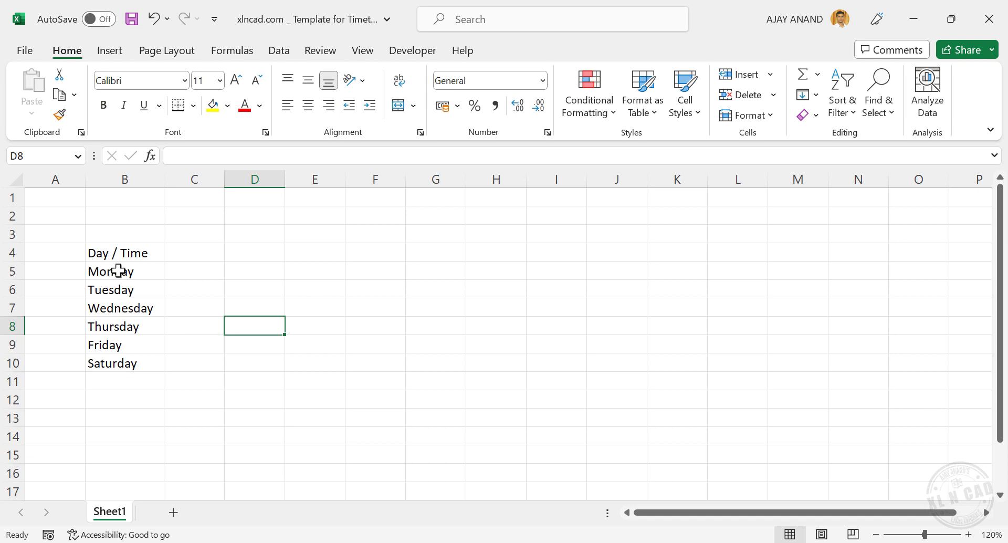
# Step: Enter the labels Start Time, Duration and Lunch Break in B12:B14
pyautogui.click(122, 398)
pyautogui.write('Start Time')
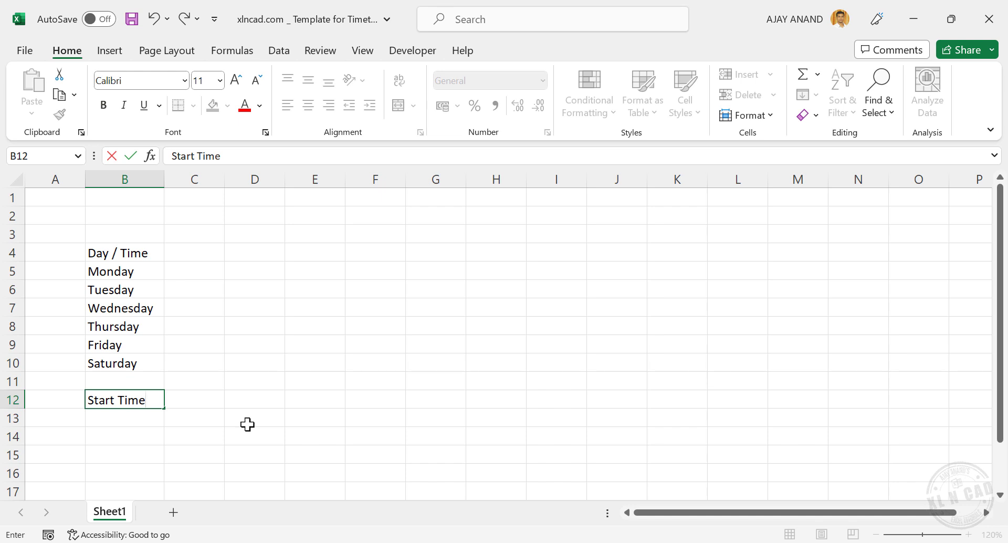
pyautogui.press('Return')
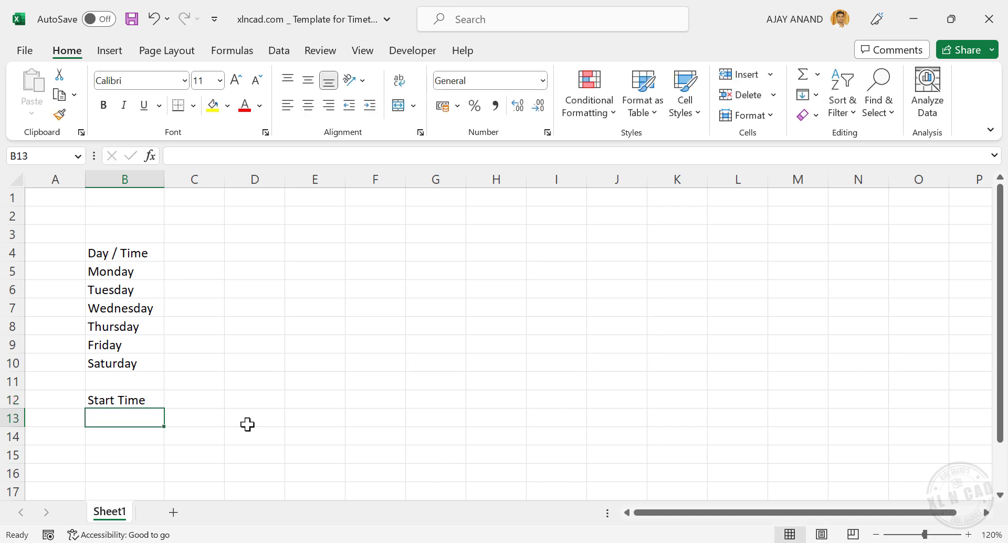
pyautogui.write('Duration')
pyautogui.press('Return')
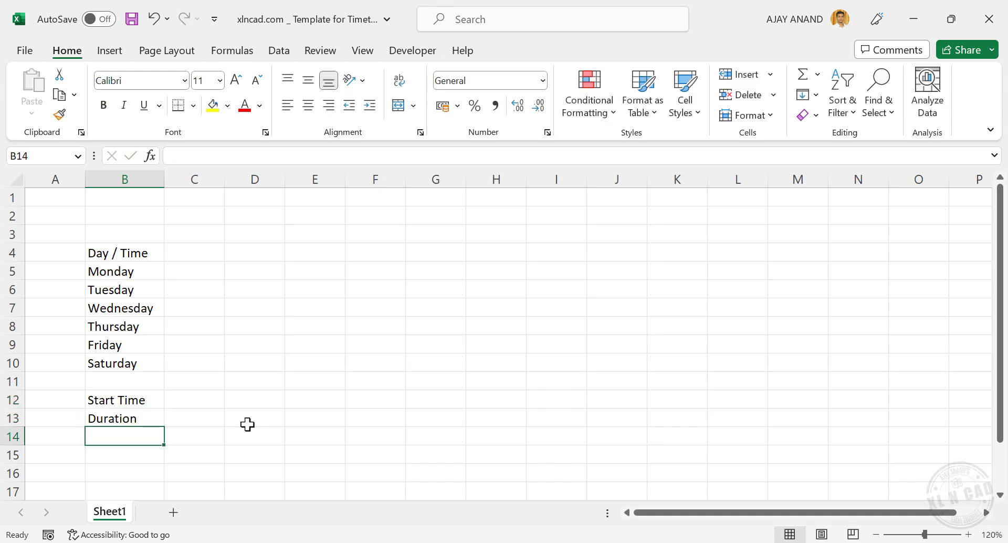
pyautogui.write('Lunch Break')
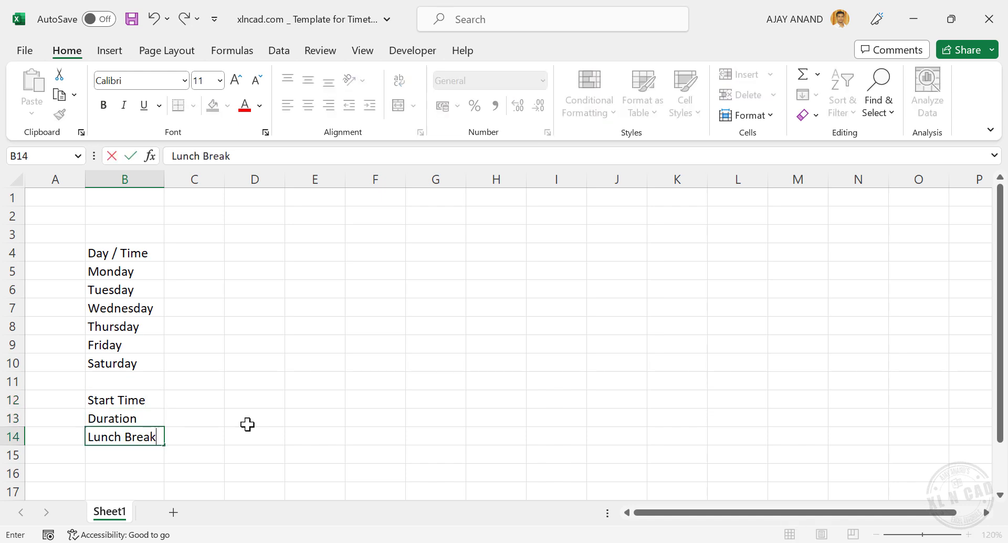
pyautogui.press('Return')
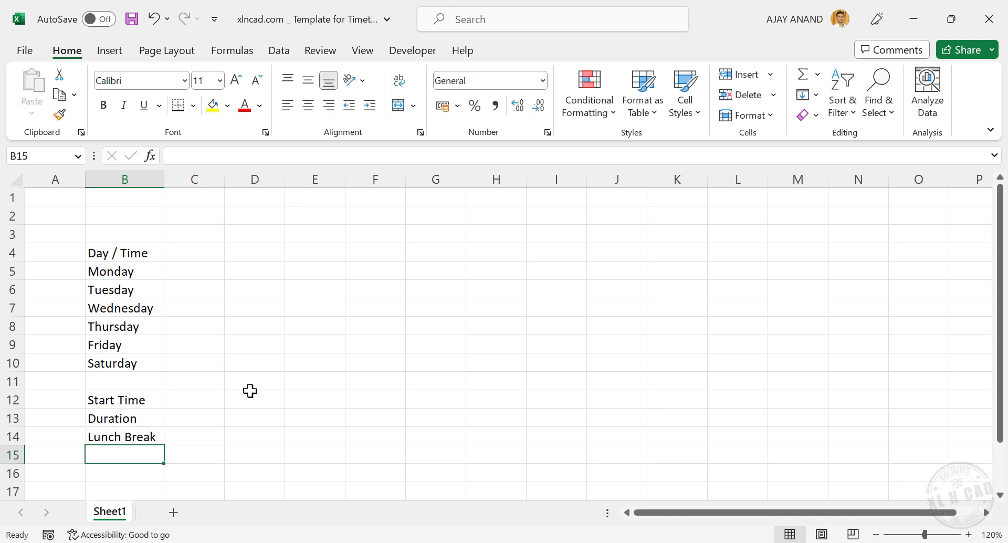
# Step: Enter 9:00 AM in C12, ="00:45:00" in C13 and ="00:60:00" in C14
pyautogui.click(208, 400)
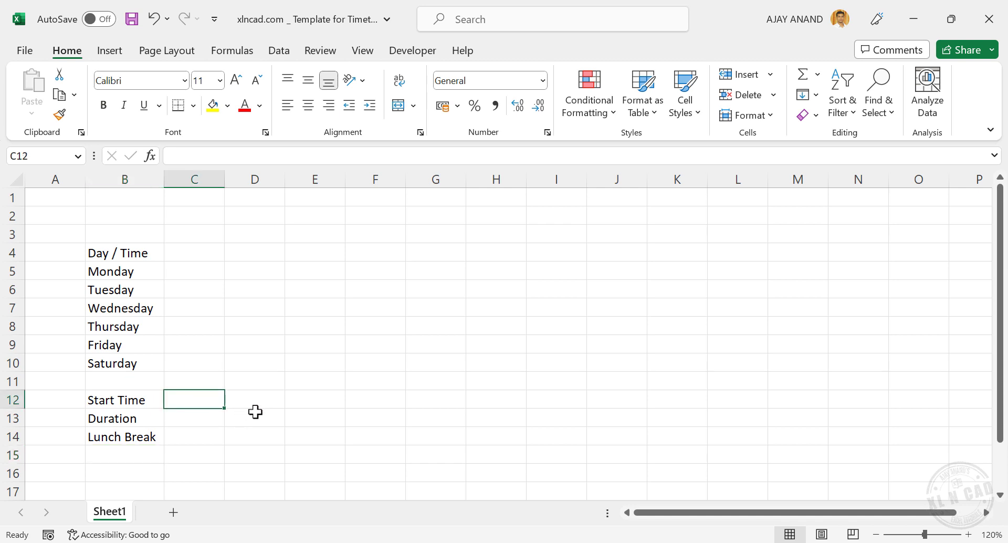
pyautogui.write('9:00 AM')
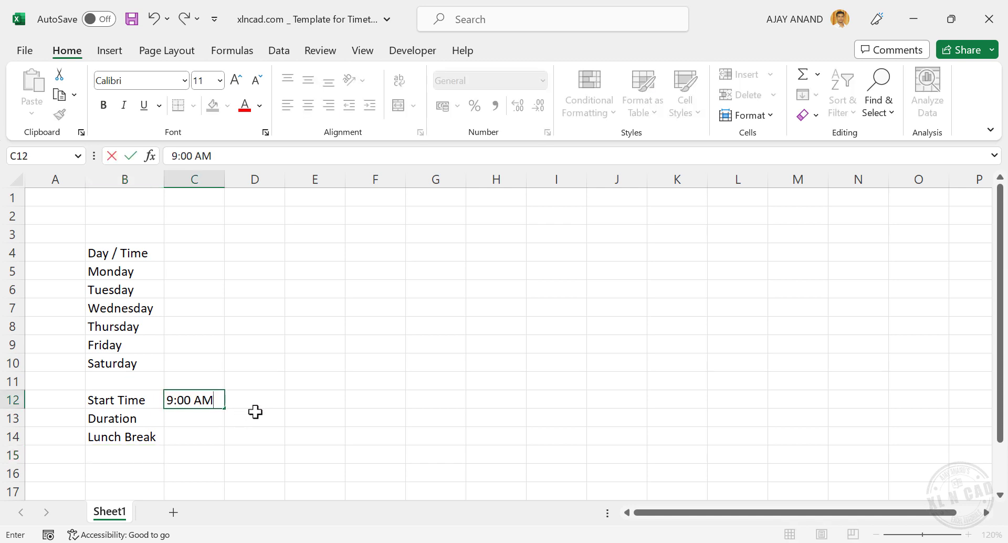
pyautogui.press('Return')
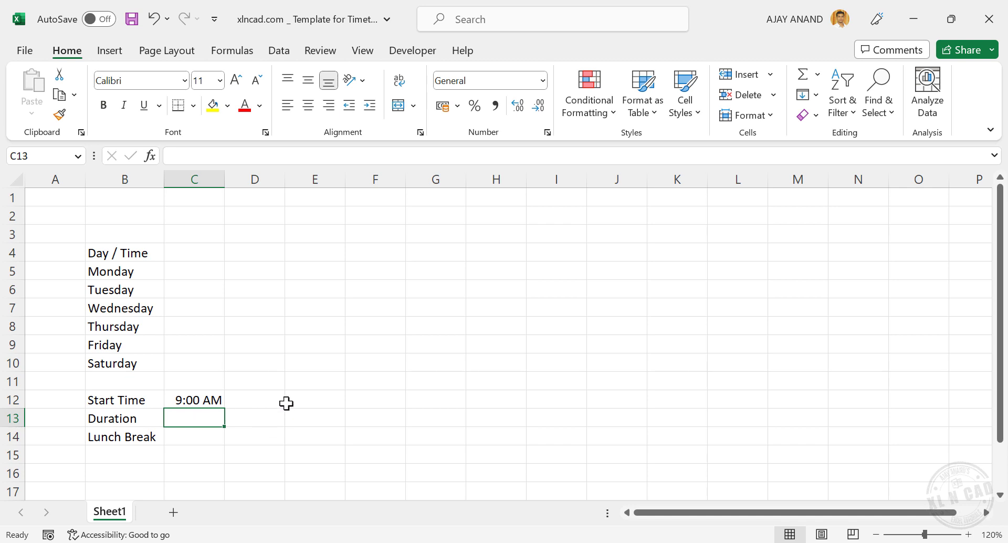
pyautogui.write('="00:45:00')
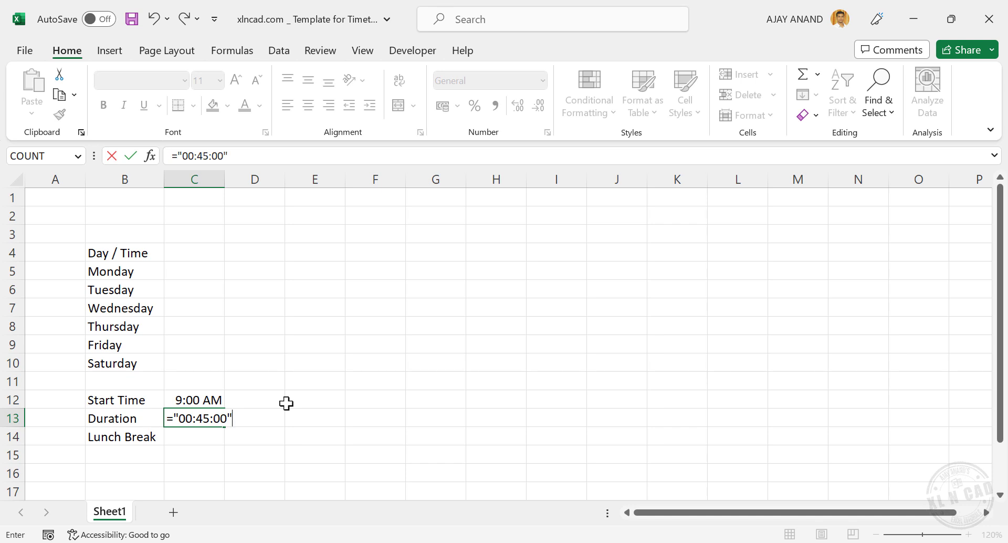
pyautogui.press('Return')
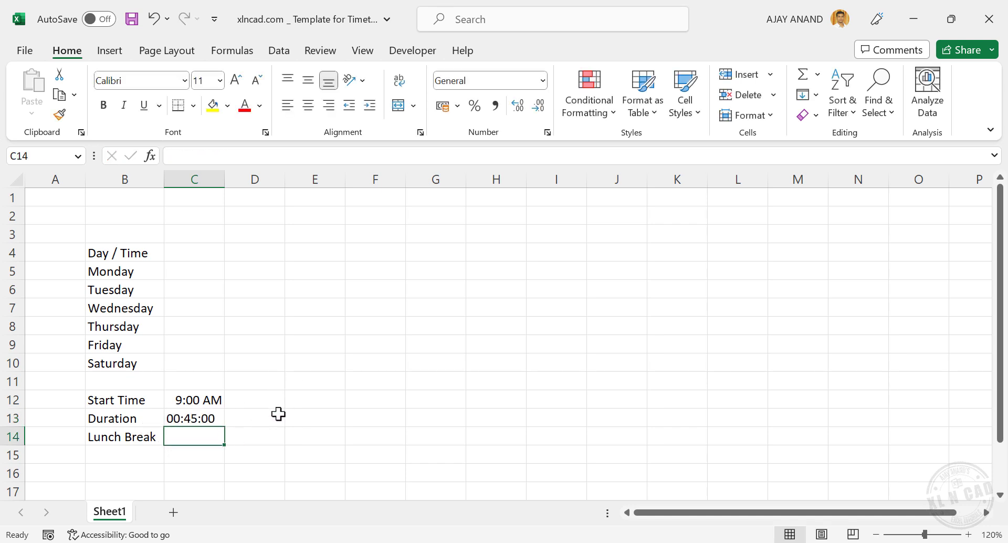
pyautogui.write('="00:')
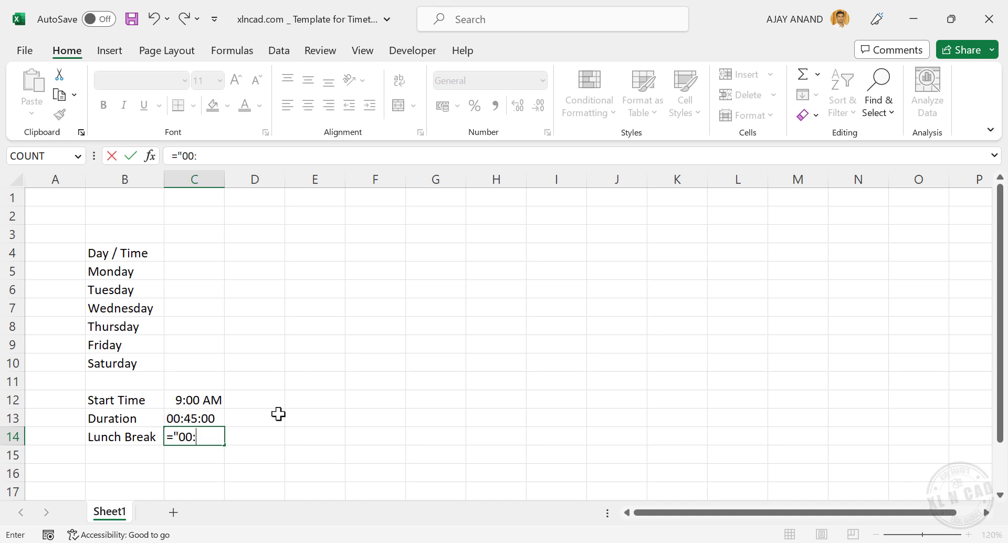
pyautogui.write('60:00')
pyautogui.press('Return')
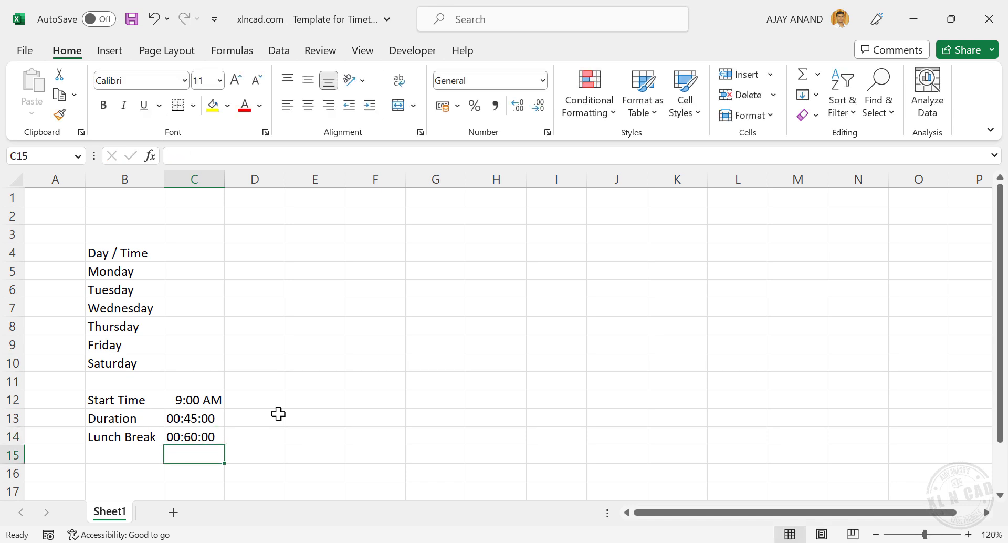
# Step: Number the periods 1 to 9 across C1:K1 by filling from 1 and 2
pyautogui.click(210, 200)
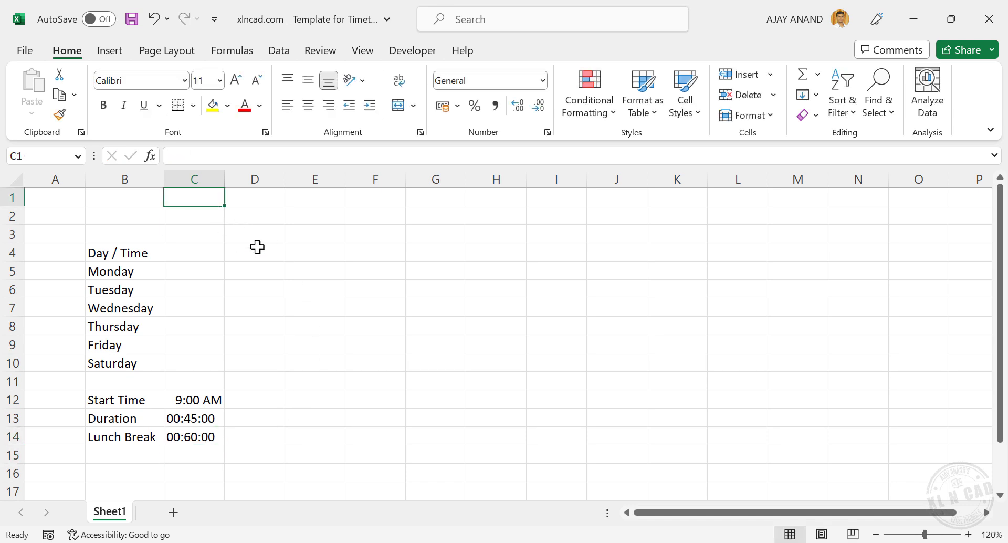
pyautogui.write('1')
pyautogui.press('Tab')
pyautogui.write('2')
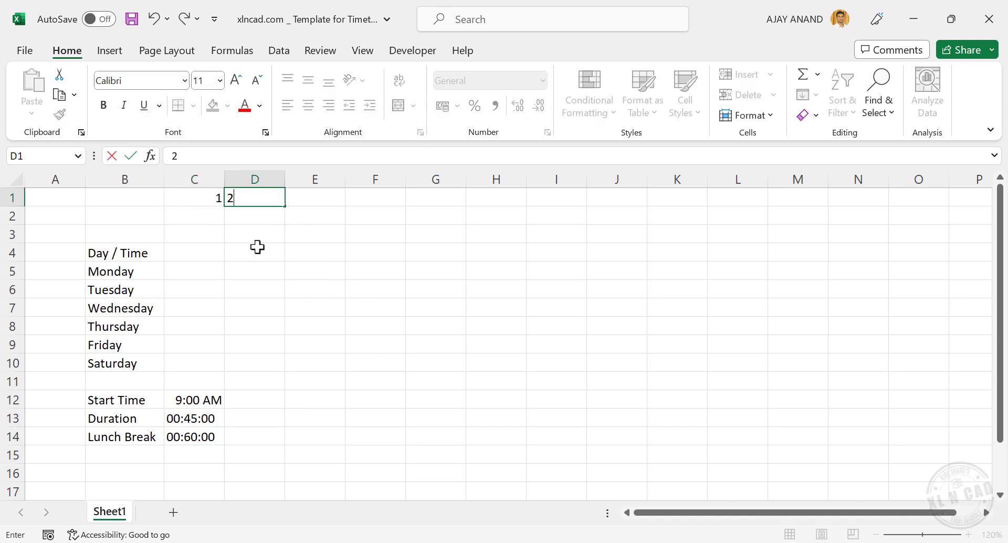
pyautogui.press('Return')
pyautogui.moveTo(199, 197); pyautogui.dragTo(693, 208)
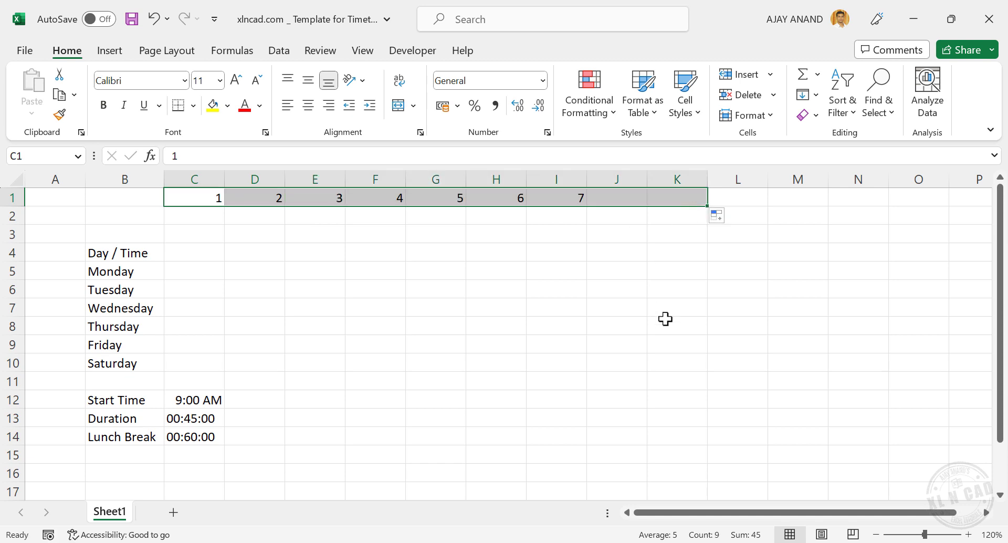
pyautogui.click(499, 313)
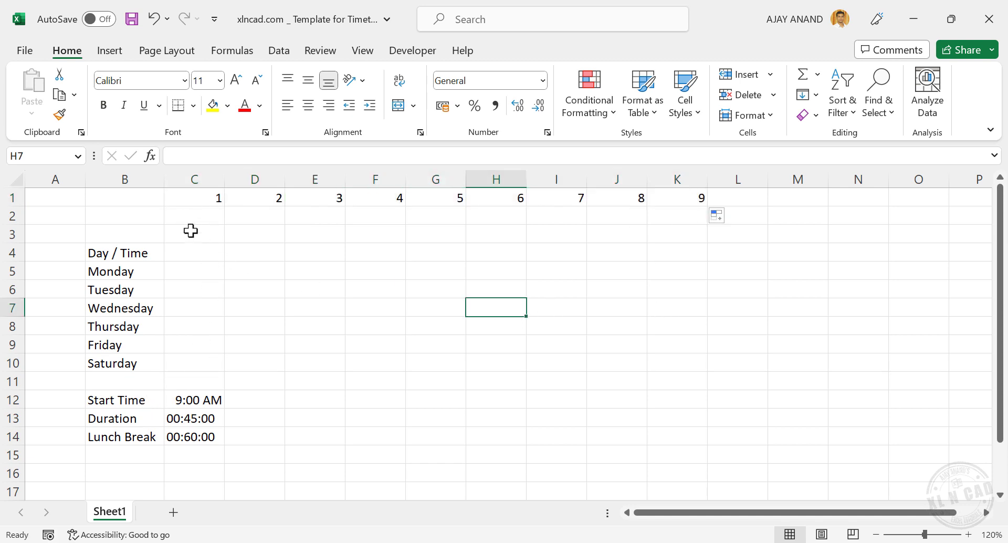
# Step: Enter =C12 in C2 so period 1 starts at 9:00 AM
pyautogui.click(208, 219)
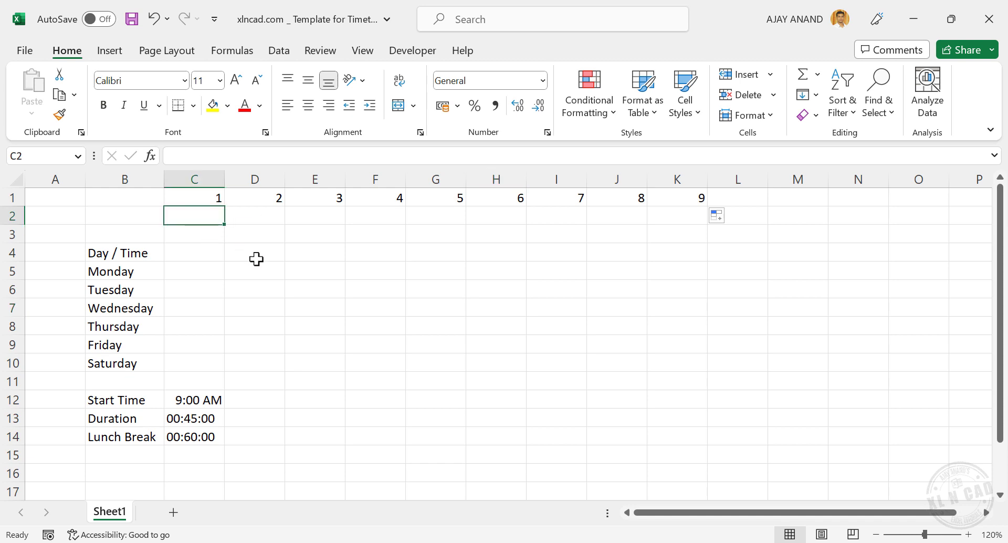
pyautogui.write('=')
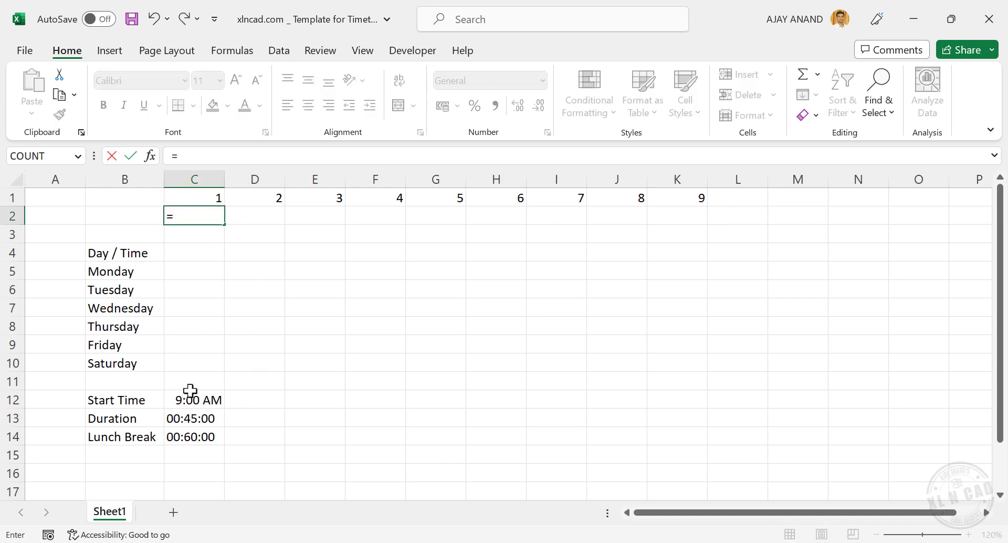
pyautogui.click(190, 394)
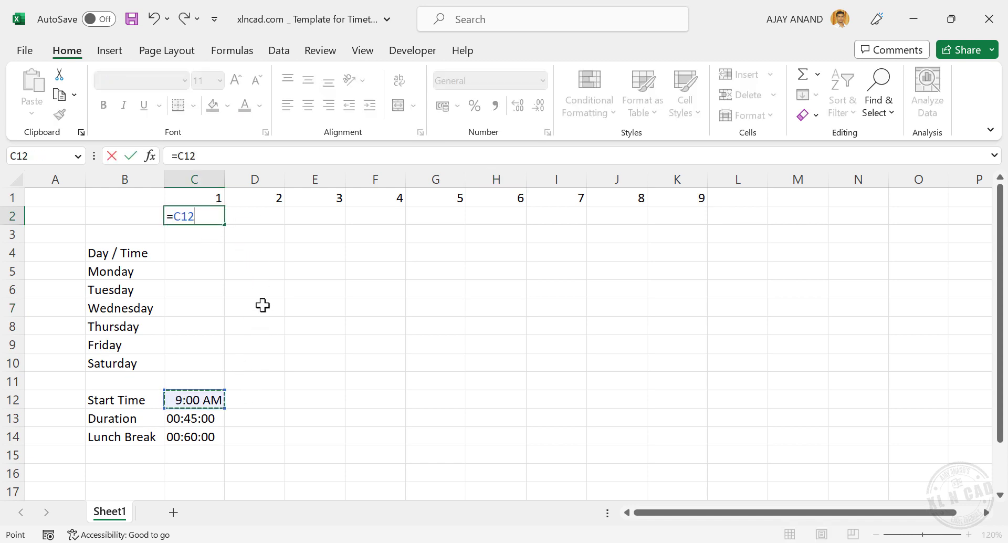
pyautogui.press('Return')
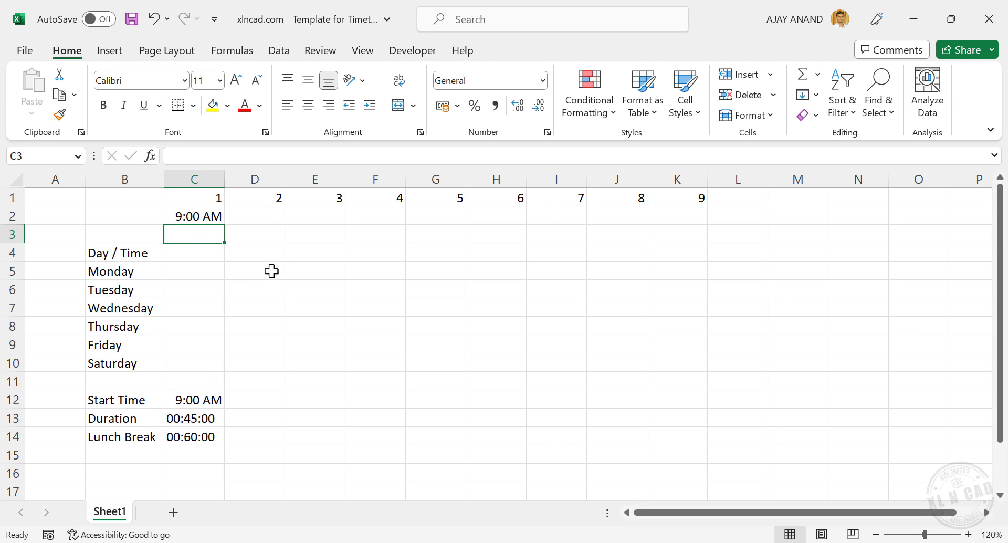
# Step: Enter =C2+$C$13 in C3 so period 1 ends at 9:45 AM
pyautogui.write('=')
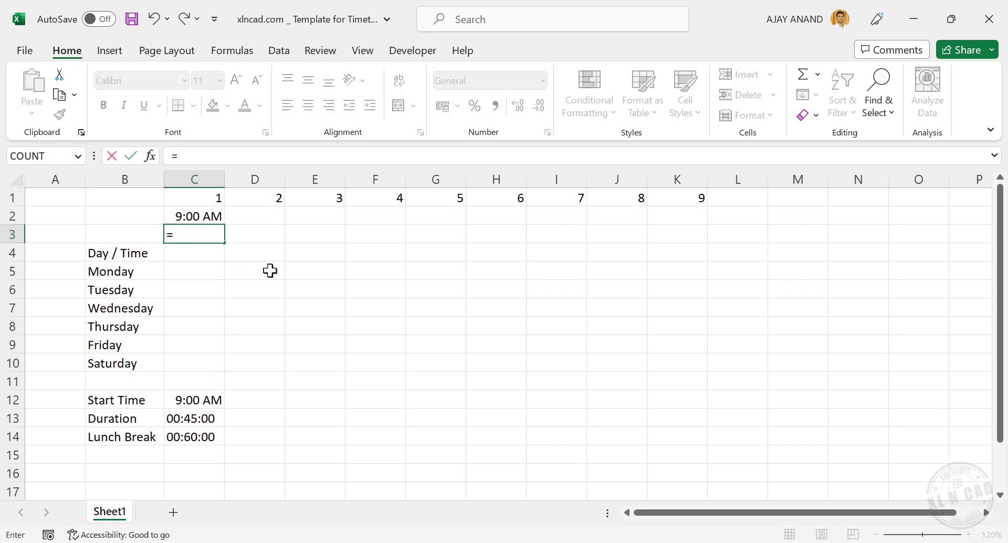
pyautogui.click(212, 215)
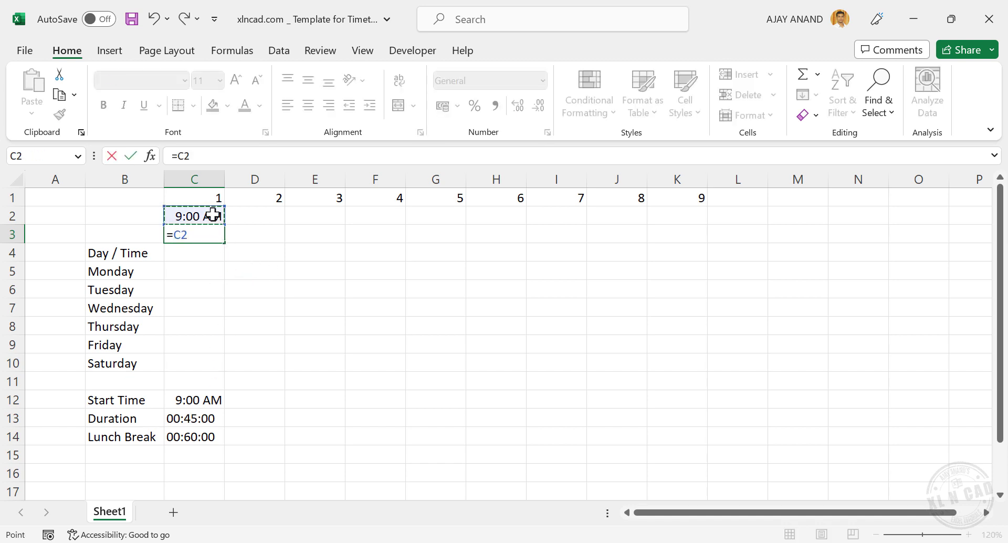
pyautogui.write('+')
pyautogui.click(214, 415)
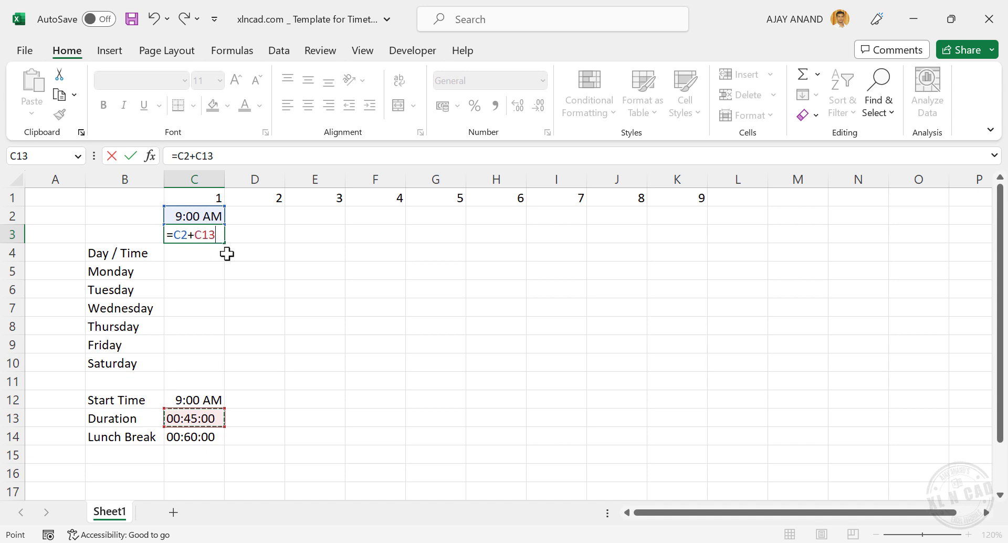
pyautogui.press('F4')
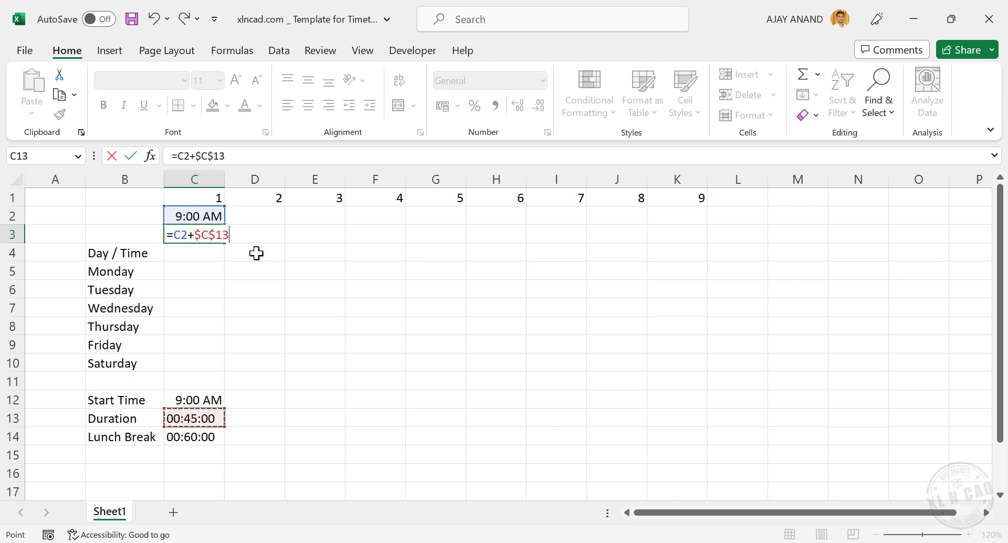
pyautogui.press('Return')
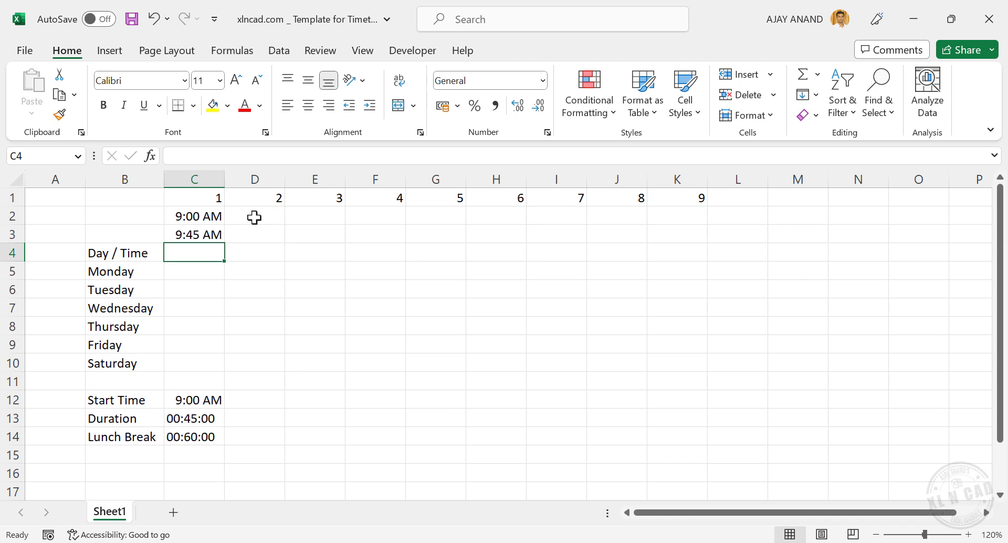
# Step: Start period 2 with =C3 in D2 and copy the end-time formula into D3
pyautogui.click(254, 217)
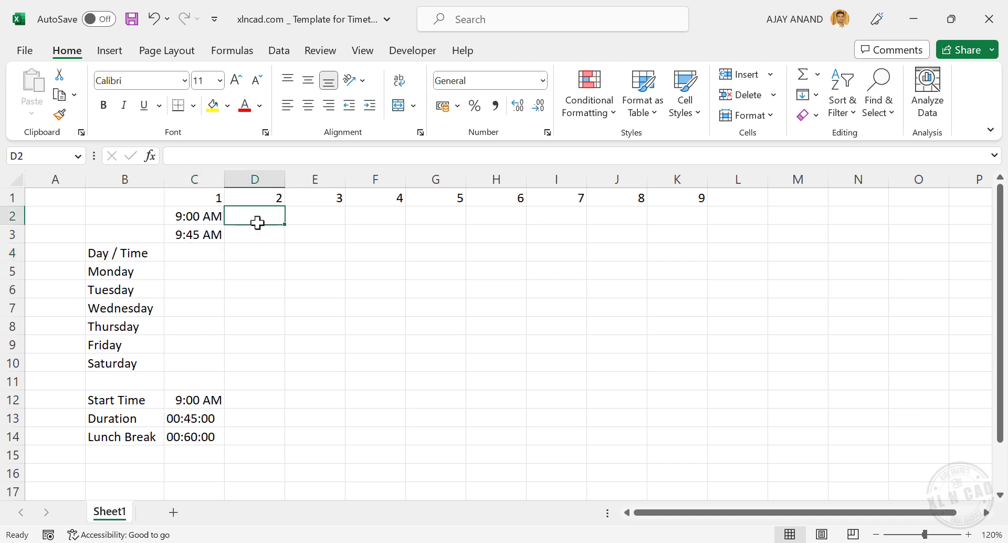
pyautogui.write('=')
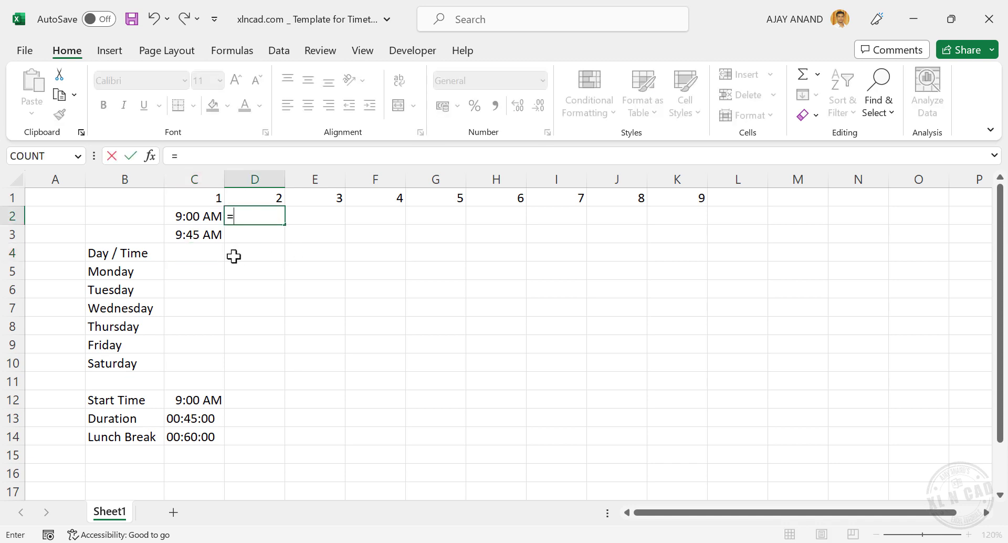
pyautogui.click(212, 236)
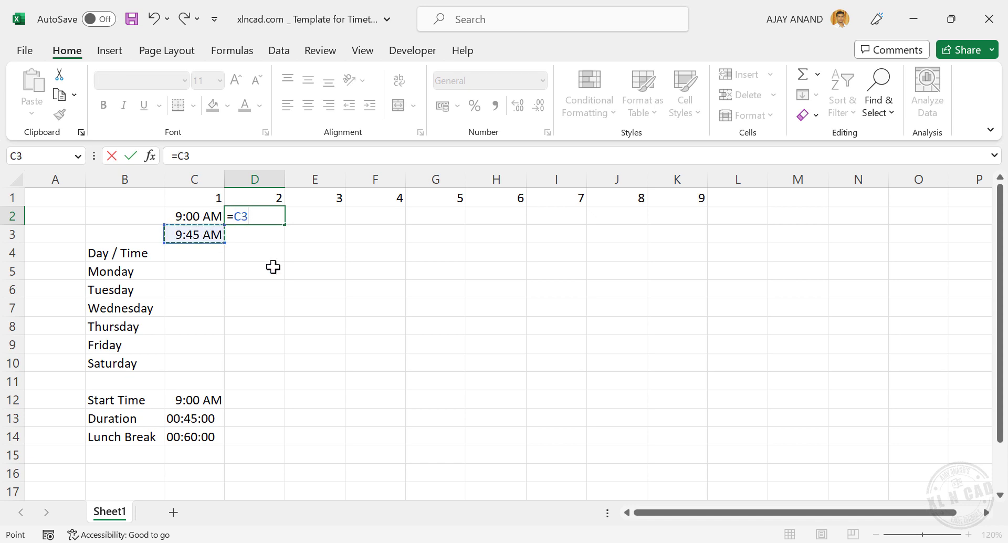
pyautogui.press('Return')
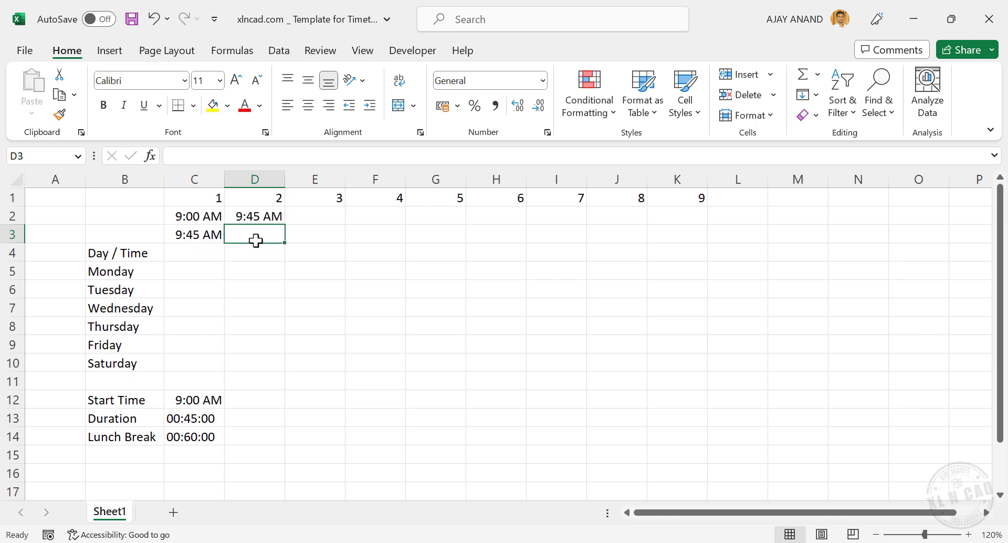
pyautogui.click(201, 233)
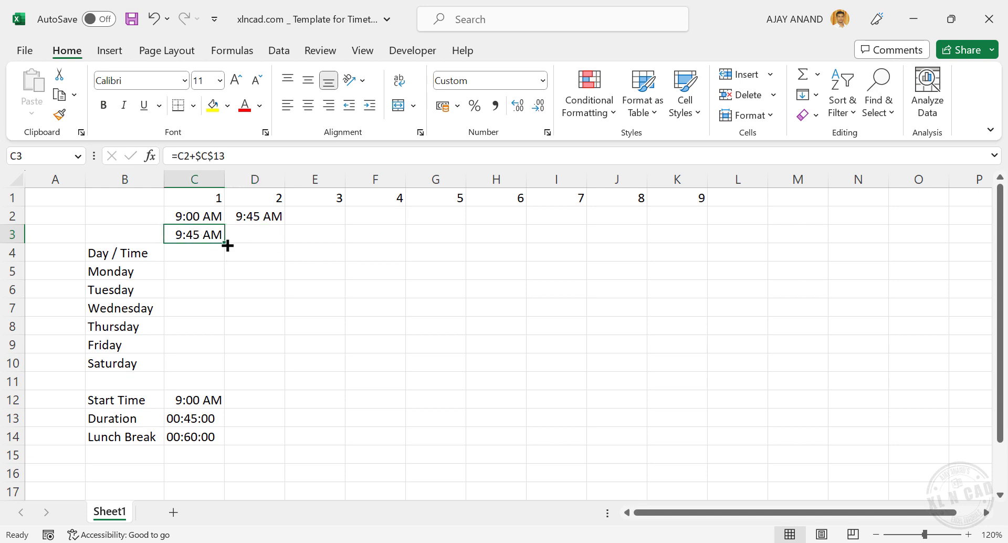
pyautogui.moveTo(227, 245); pyautogui.dragTo(275, 247)
pyautogui.click(349, 269)
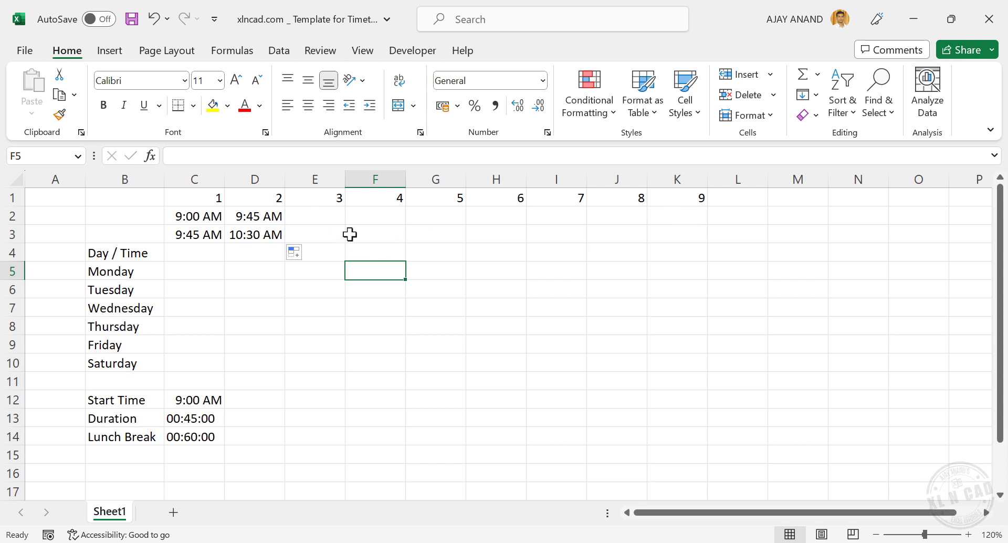
# Step: Fill D2:D3 across to K3 so the period times run through 3:45 PM
pyautogui.click(262, 221)
pyautogui.moveTo(262, 220)
pyautogui.mouseDown()
pyautogui.moveTo(265, 234)
pyautogui.moveTo(682, 239)
pyautogui.mouseUp()
pyautogui.click(604, 286)
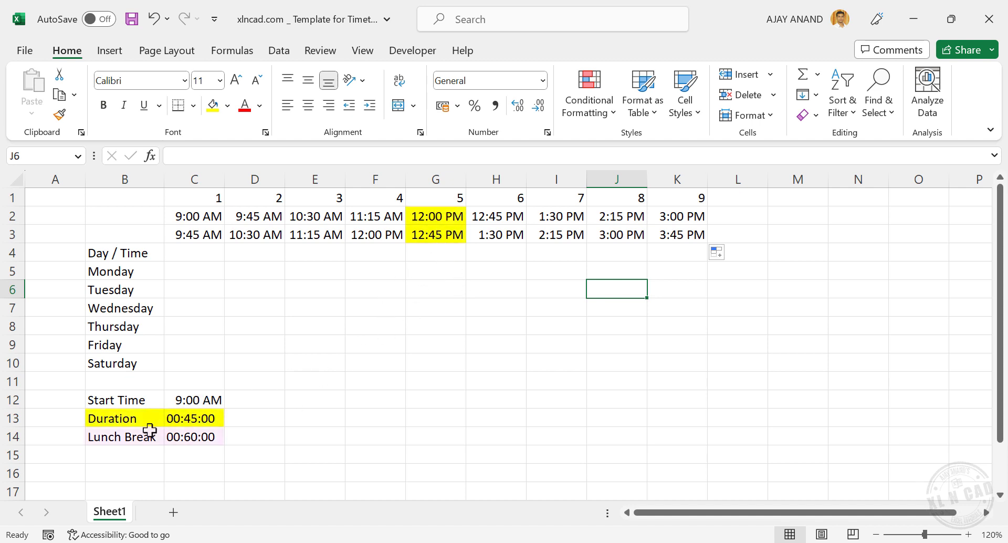
# Step: Change G3's formula to =G2+C14 so period 5 spans lunch, 12:00 to 1:00 PM
pyautogui.click(438, 237)
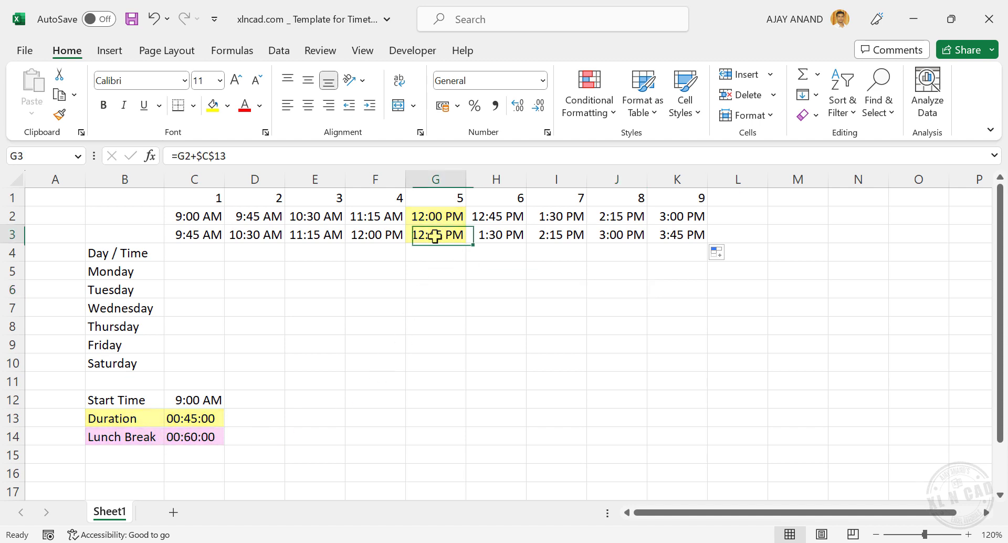
pyautogui.click(242, 156)
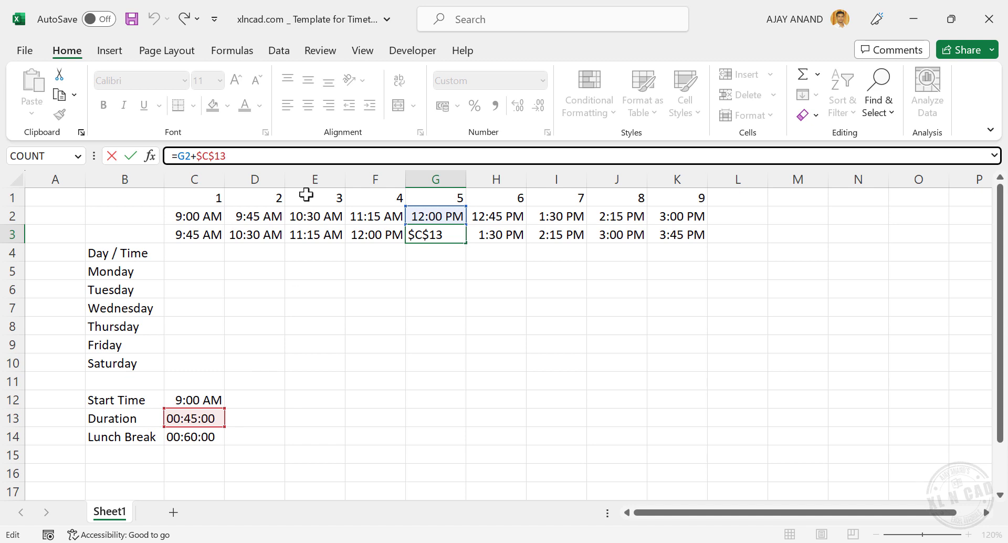
pyautogui.press('BackSpace')
pyautogui.press('BackSpace')
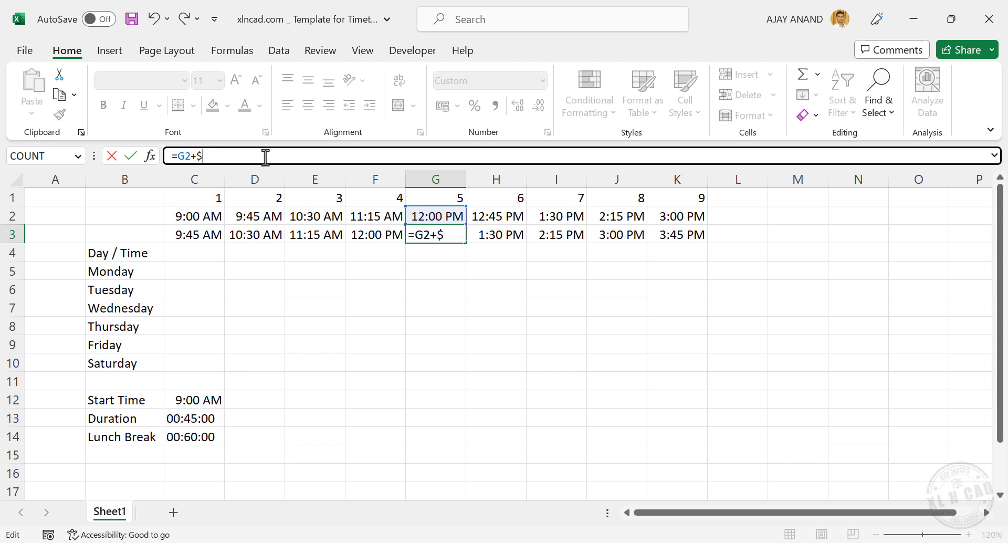
pyautogui.click(202, 439)
pyautogui.press('Return')
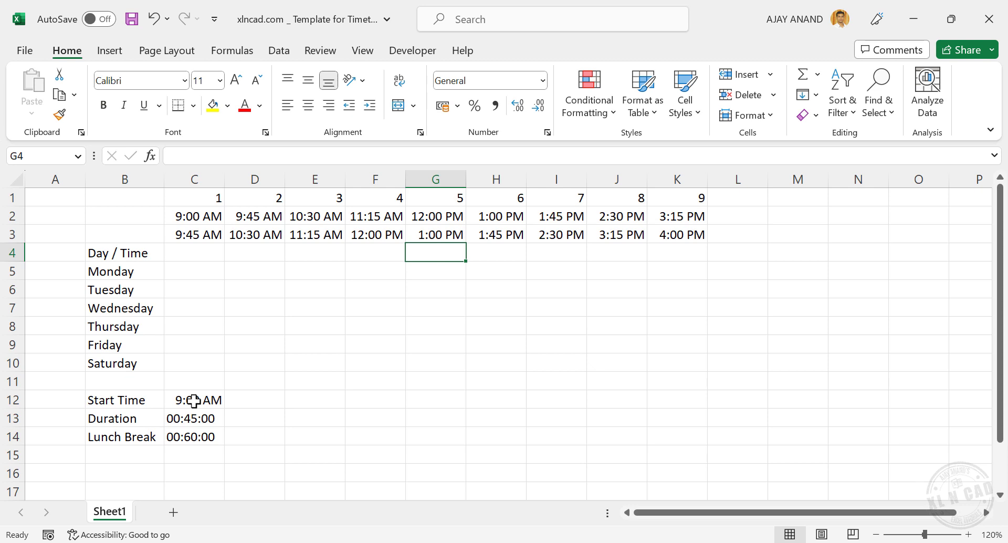
# Step: Change the Start Time to 10:00 AM
pyautogui.click(194, 400)
pyautogui.moveTo(181, 155); pyautogui.dragTo(172, 156)
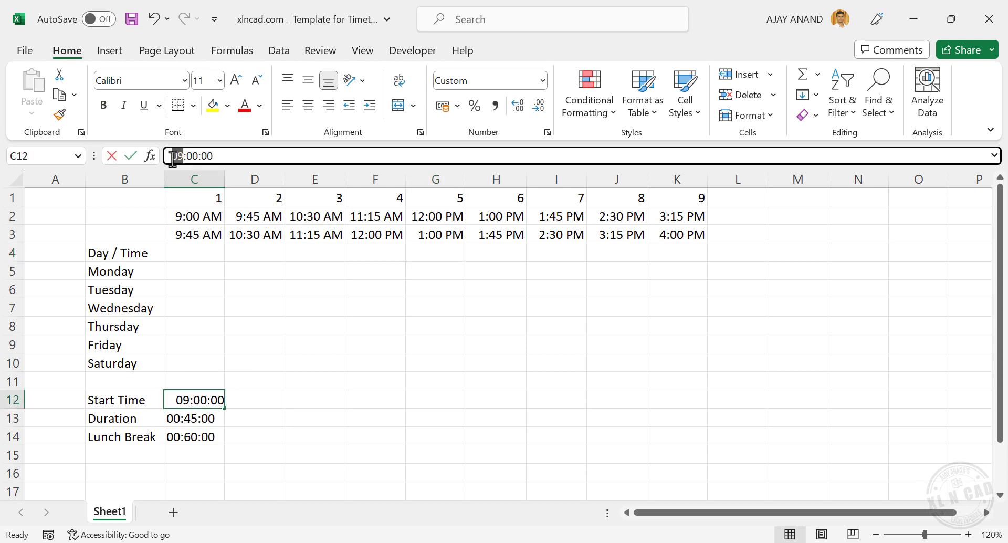
pyautogui.write('10')
pyautogui.press('Return')
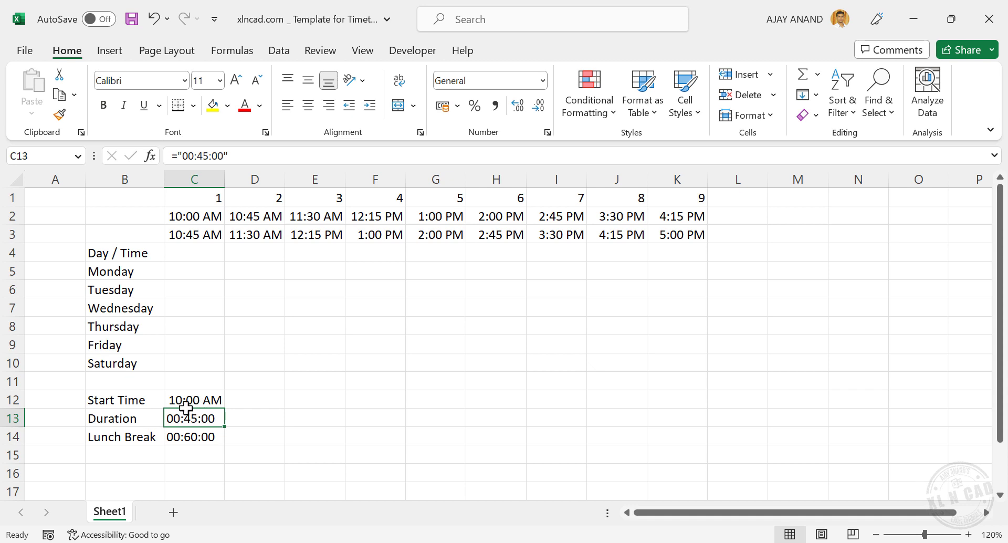
# Step: Set the Duration to 60 minutes and the Lunch Break to 30 minutes
pyautogui.doubleClick(208, 157)
pyautogui.write('60')
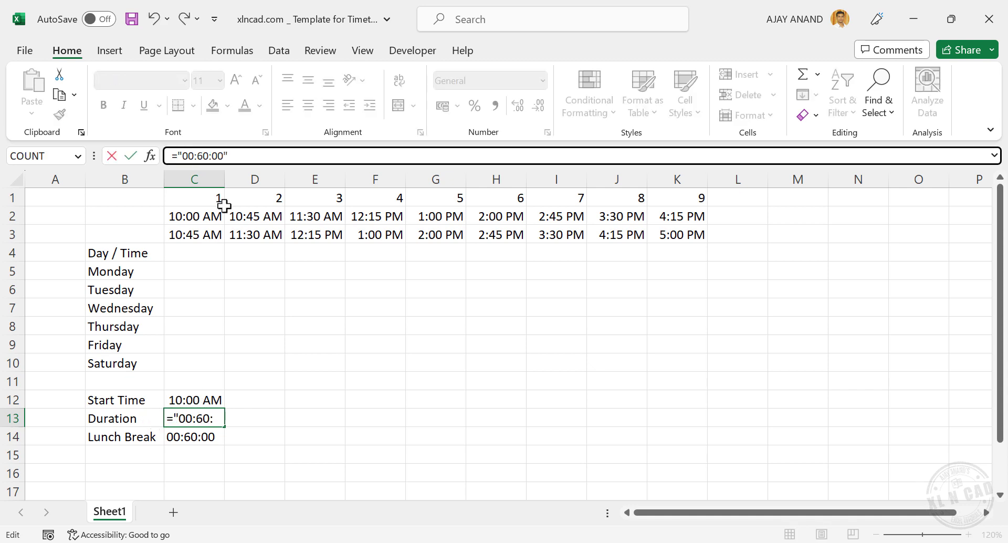
pyautogui.press('Return')
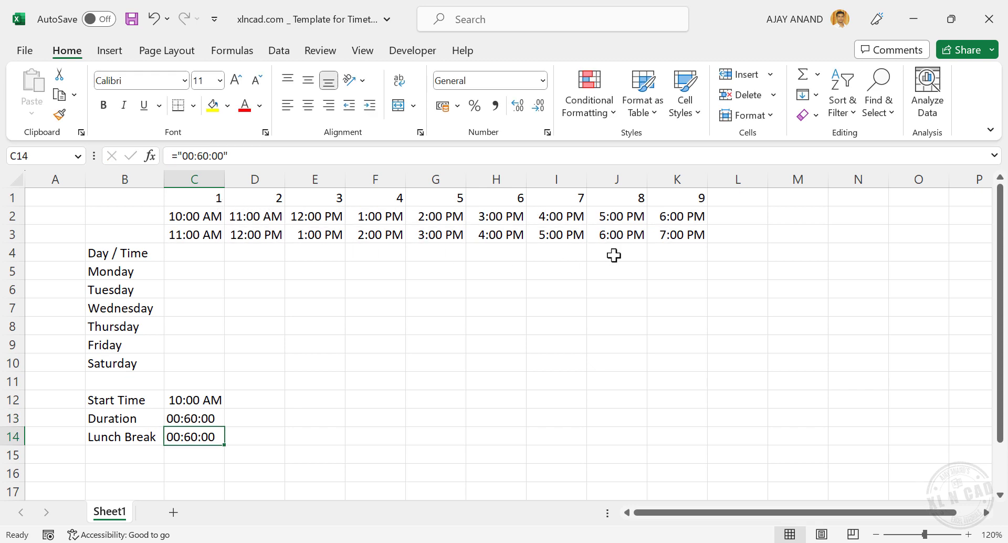
pyautogui.doubleClick(202, 156)
pyautogui.write('30')
pyautogui.press('Return')
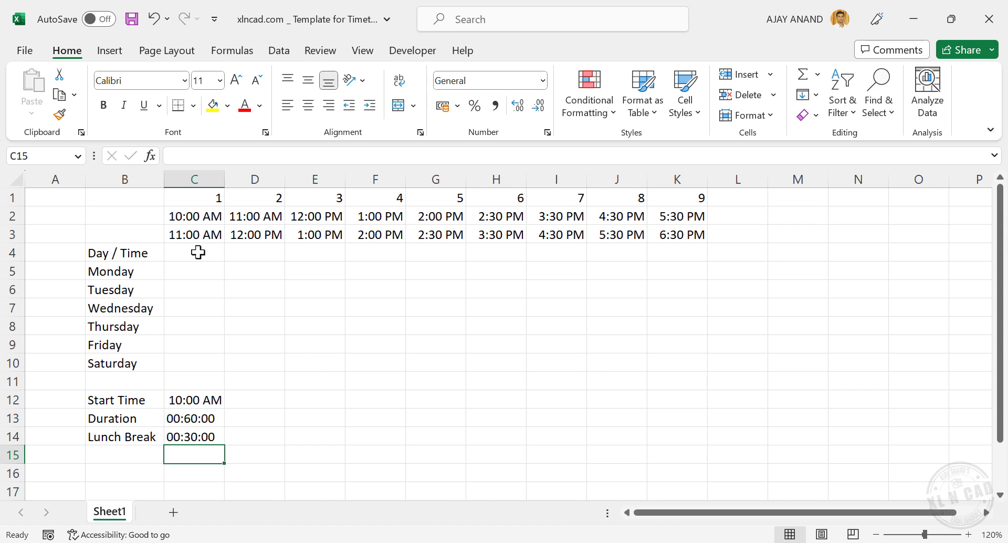
# Step: Enter a TEXT formula in C4 joining C2 and C3 into '10:00 AMto11:00 AM'
pyautogui.click(197, 253)
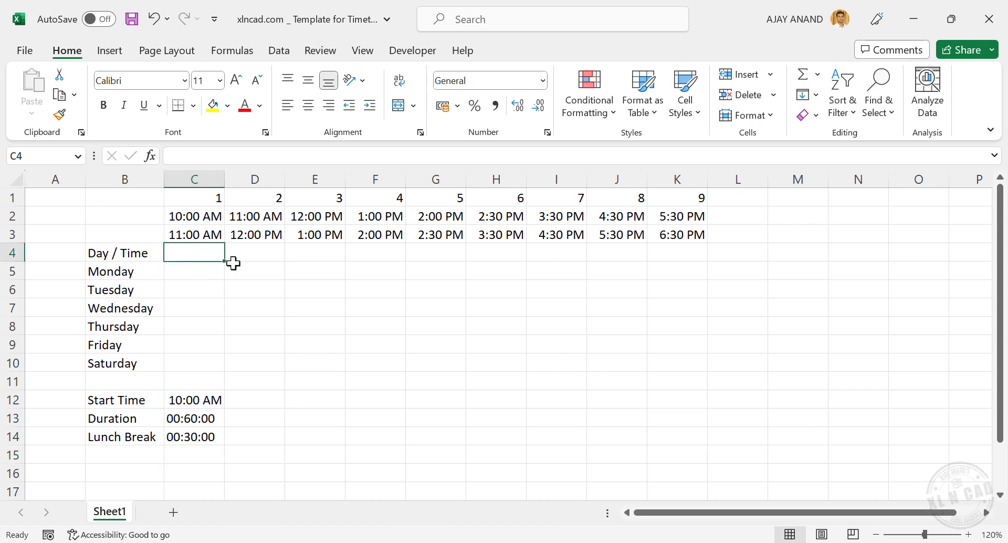
pyautogui.click(202, 156)
pyautogui.write('=')
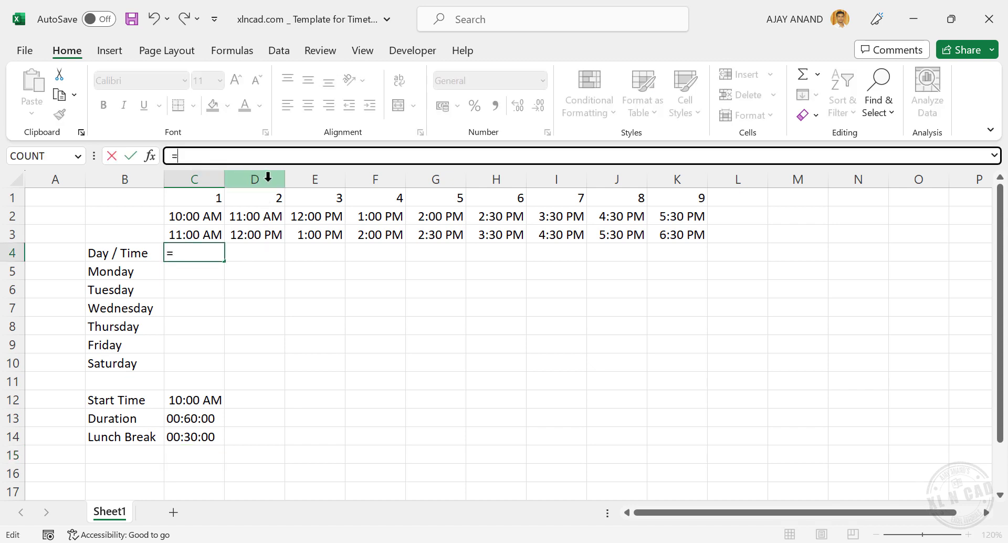
pyautogui.write('TEXT')
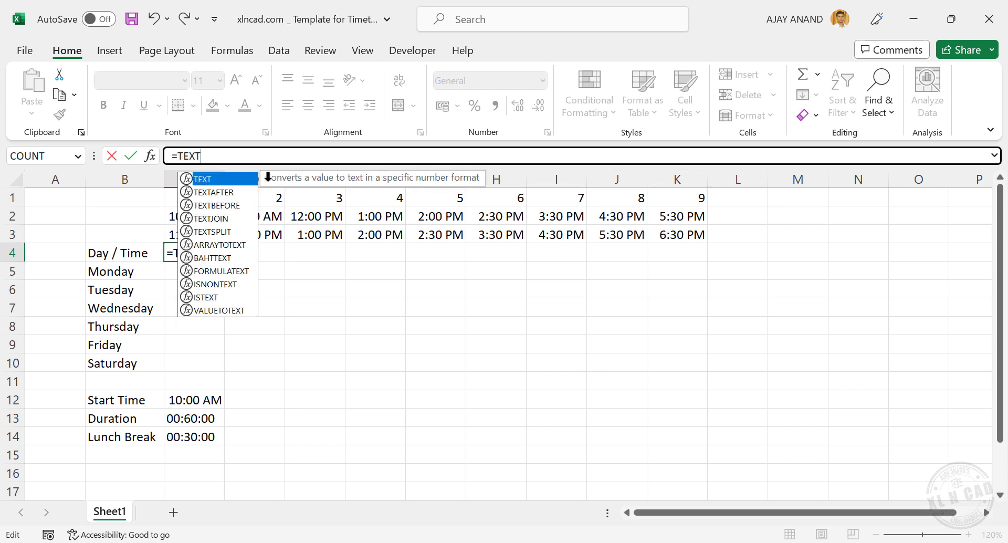
pyautogui.write('(')
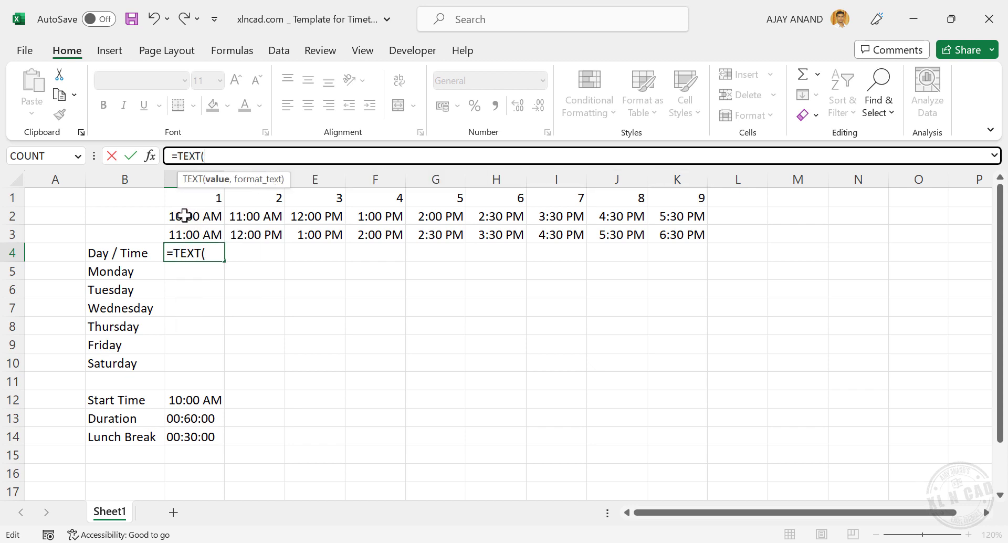
pyautogui.click(204, 215)
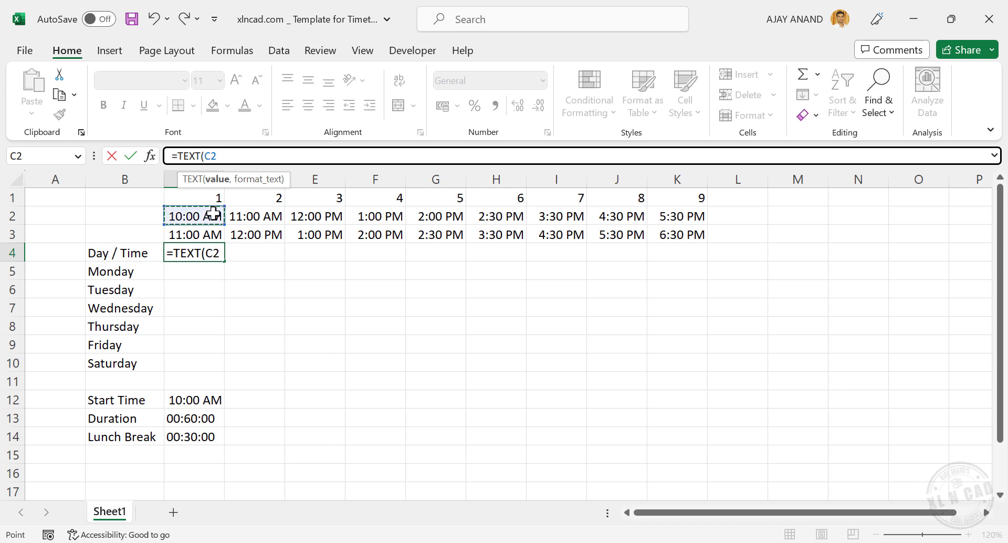
pyautogui.write(',')
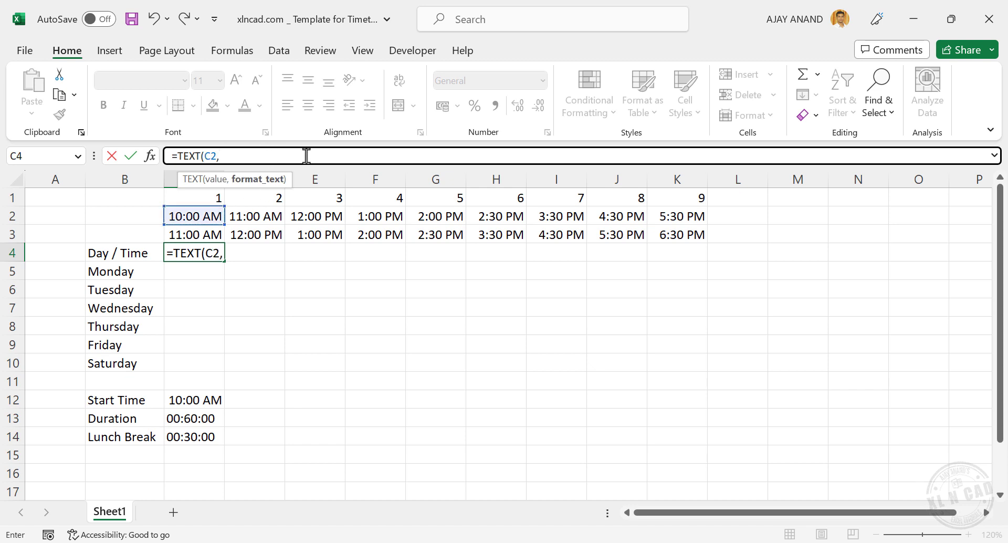
pyautogui.write('"H:')
pyautogui.write('MM')
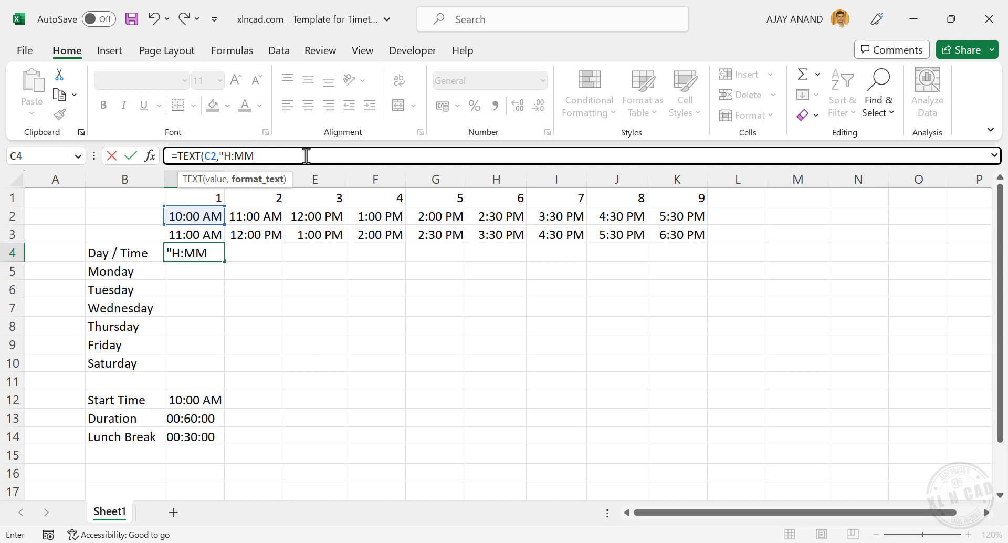
pyautogui.write(' AM/')
pyautogui.write('PM")')
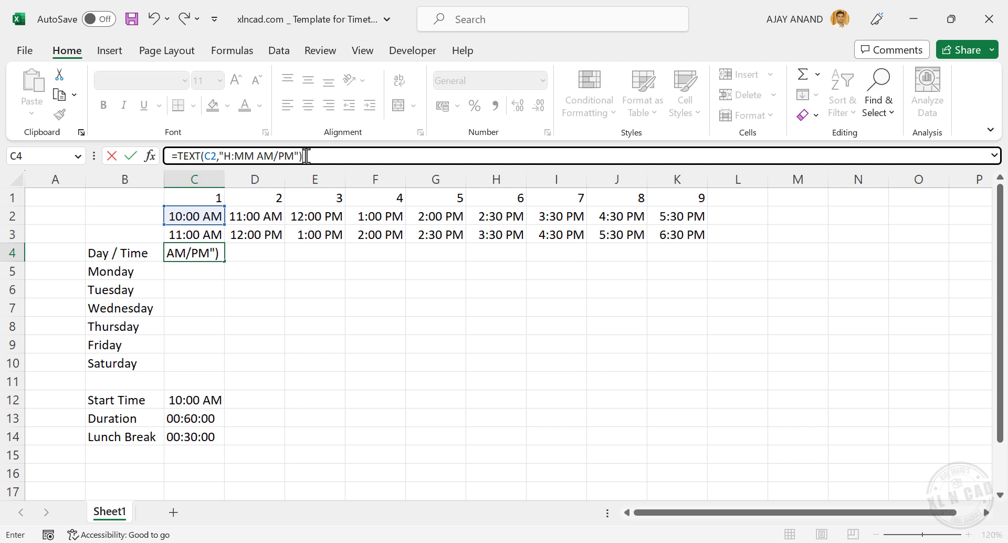
pyautogui.write('&"to"&')
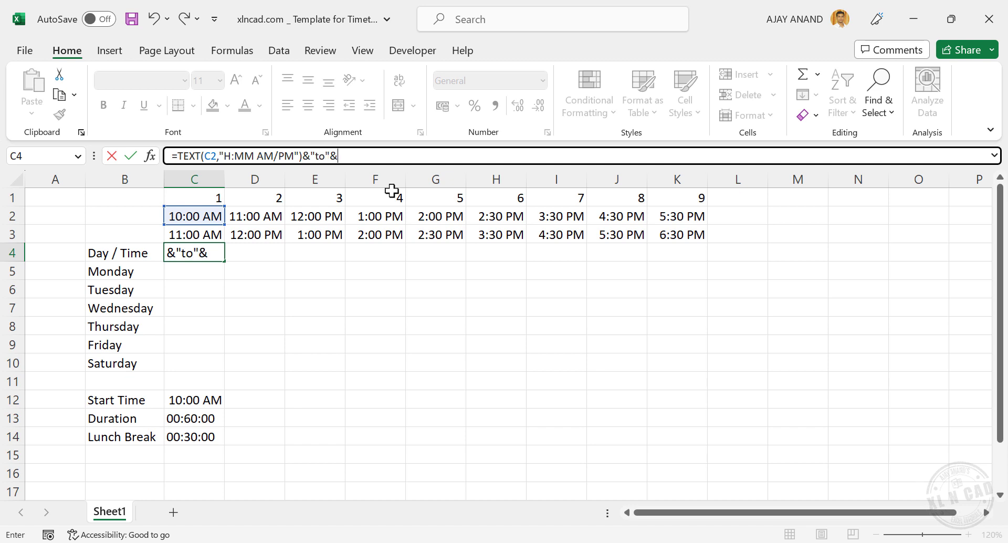
pyautogui.write('TEXT')
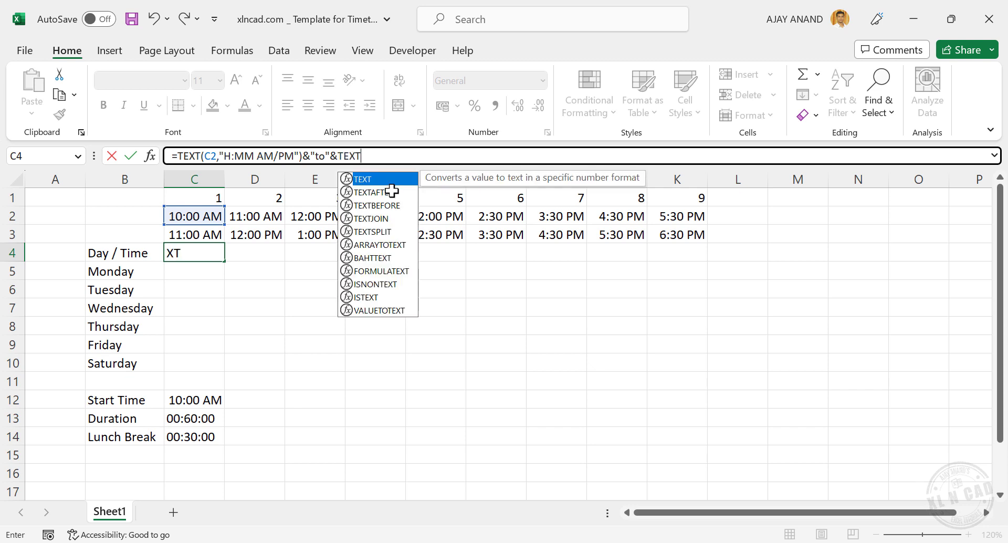
pyautogui.write('(')
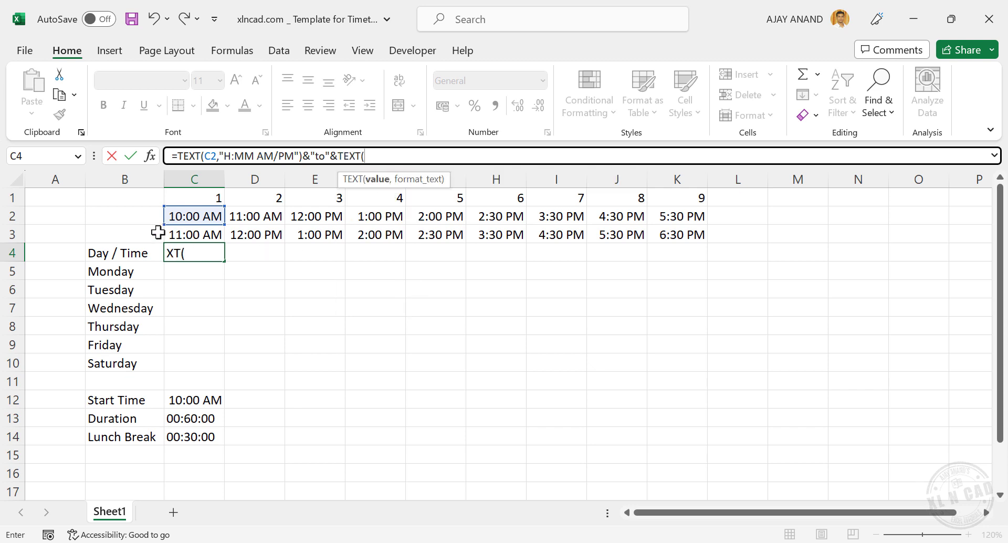
pyautogui.click(199, 231)
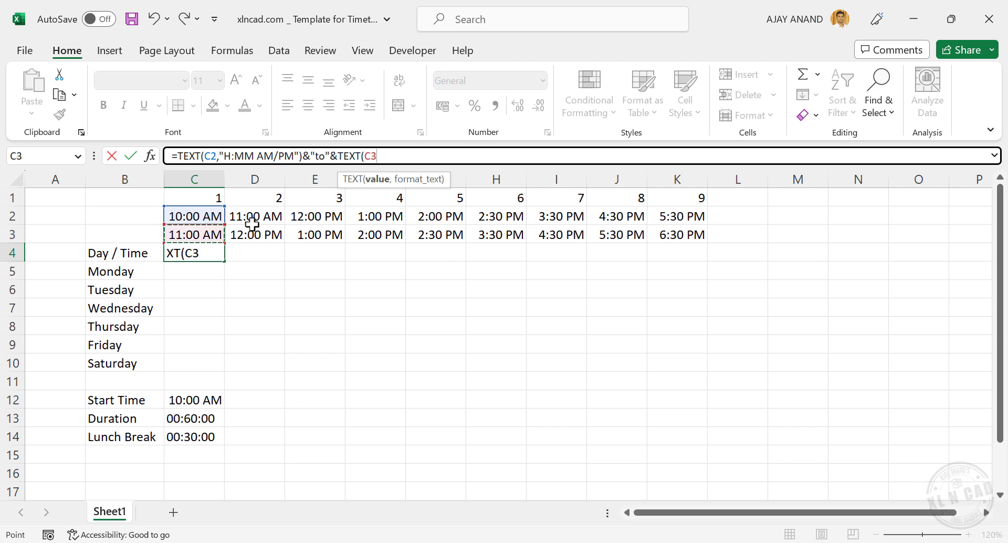
pyautogui.write(',"H')
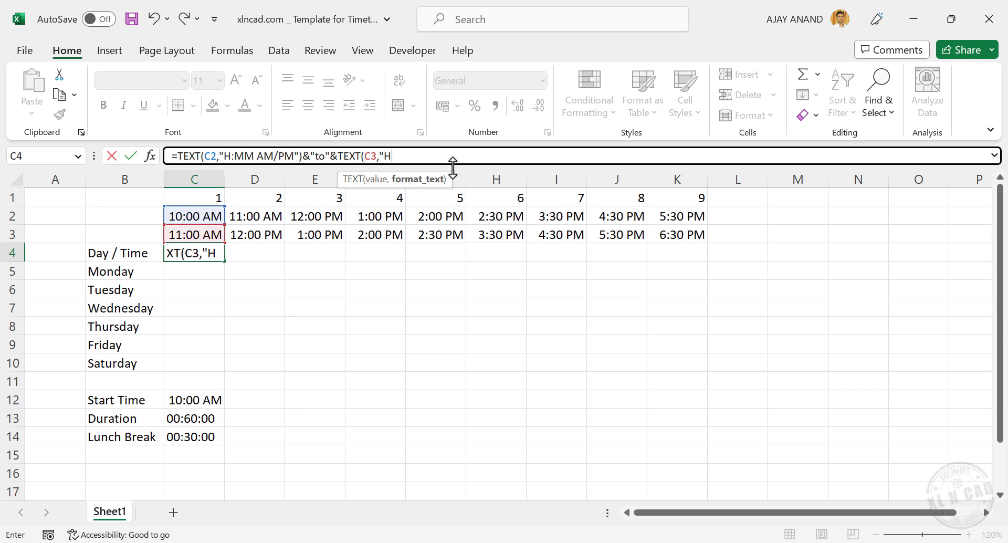
pyautogui.write(':MM AM')
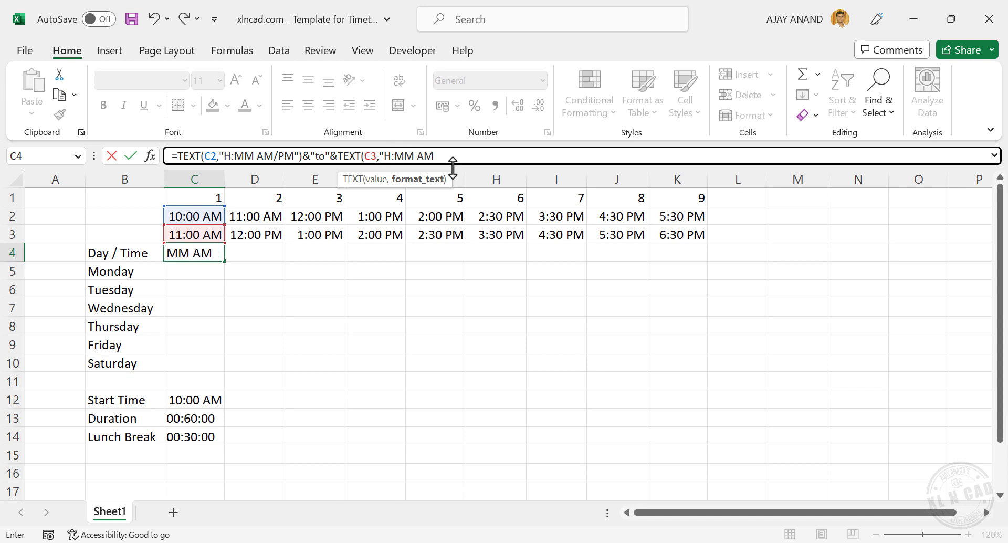
pyautogui.write('/PM')
pyautogui.write(')')
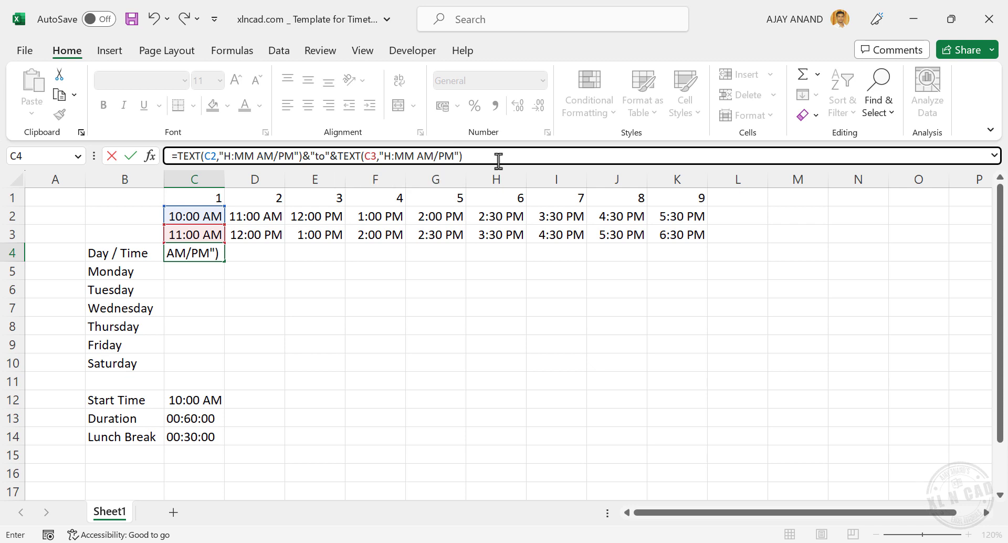
pyautogui.press('Return')
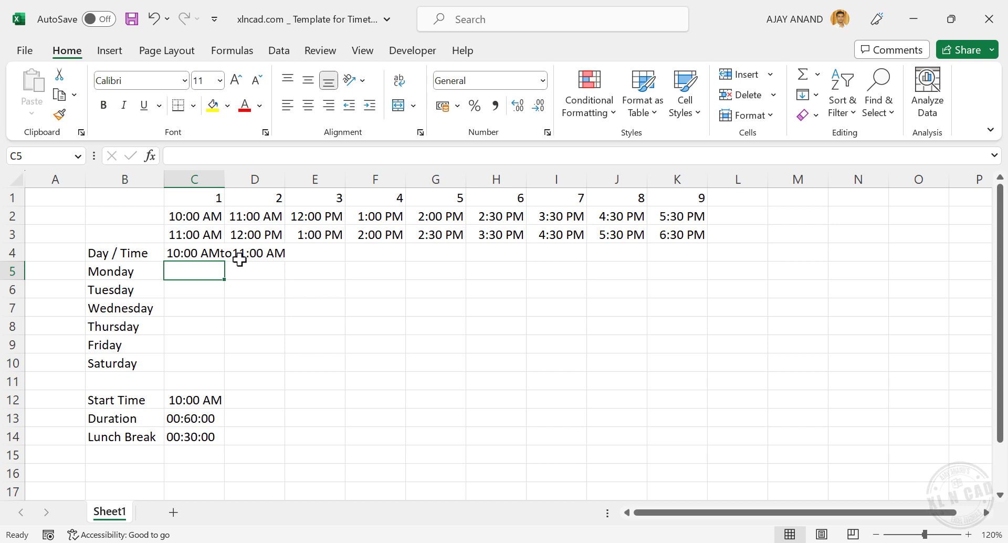
# Step: Wrap C4, add Alt+Enter breaks around 'to' in its formula, and centre it
pyautogui.click(197, 254)
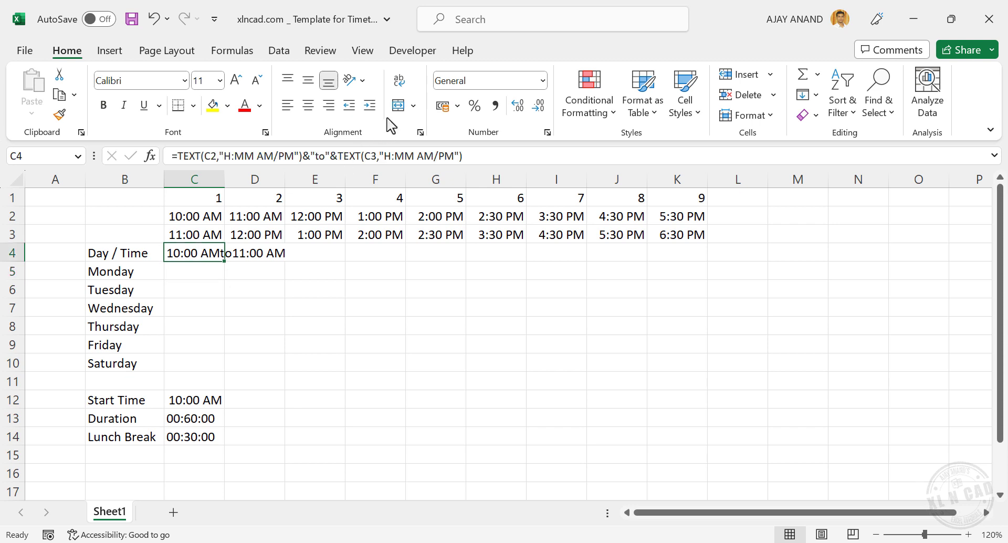
pyautogui.click(399, 82)
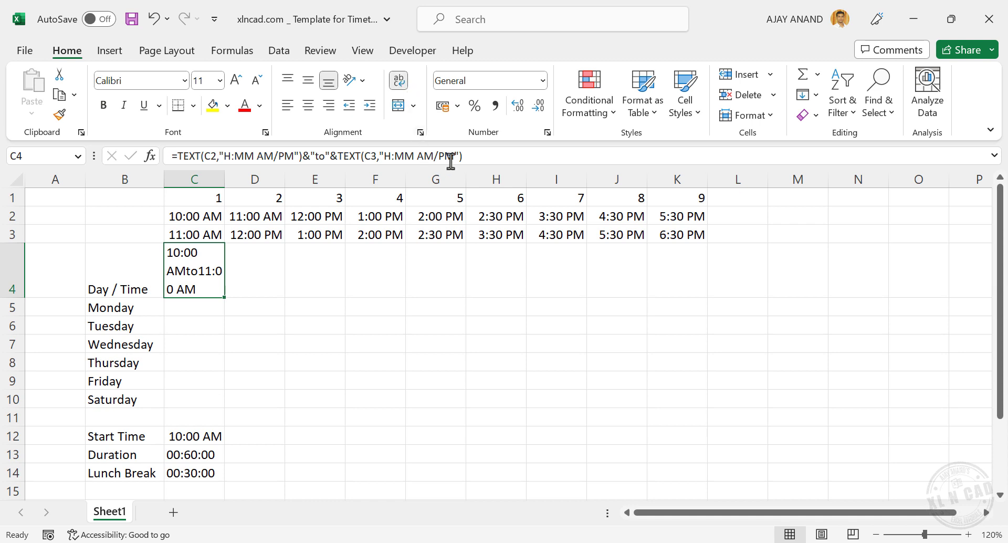
pyautogui.moveTo(483, 167); pyautogui.dragTo(483, 203)
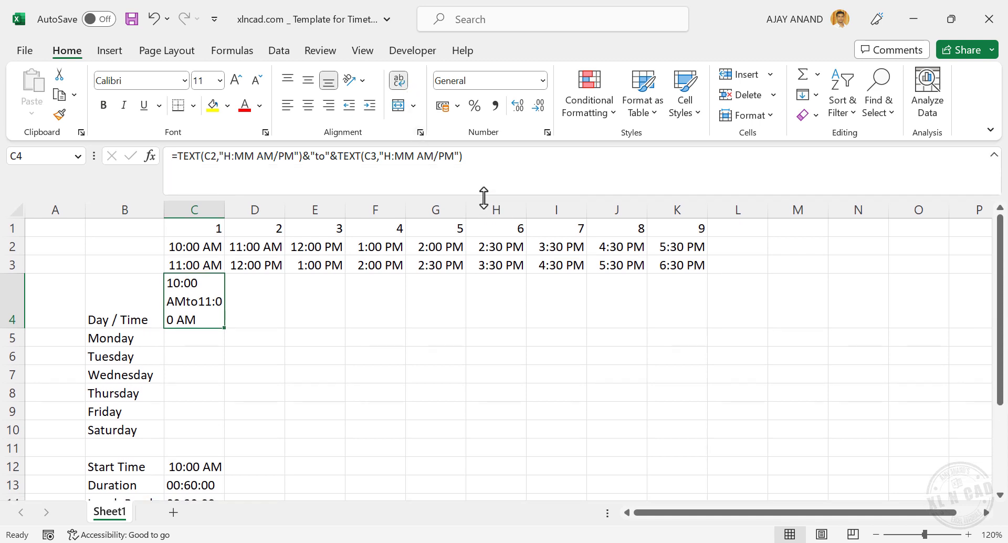
pyautogui.click(315, 157)
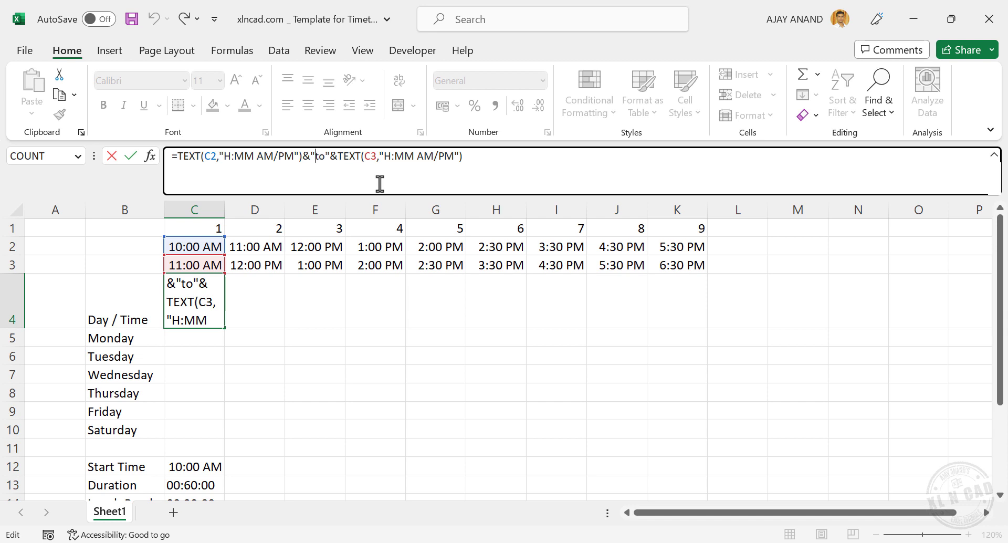
pyautogui.hotkey('alt', 'Return')
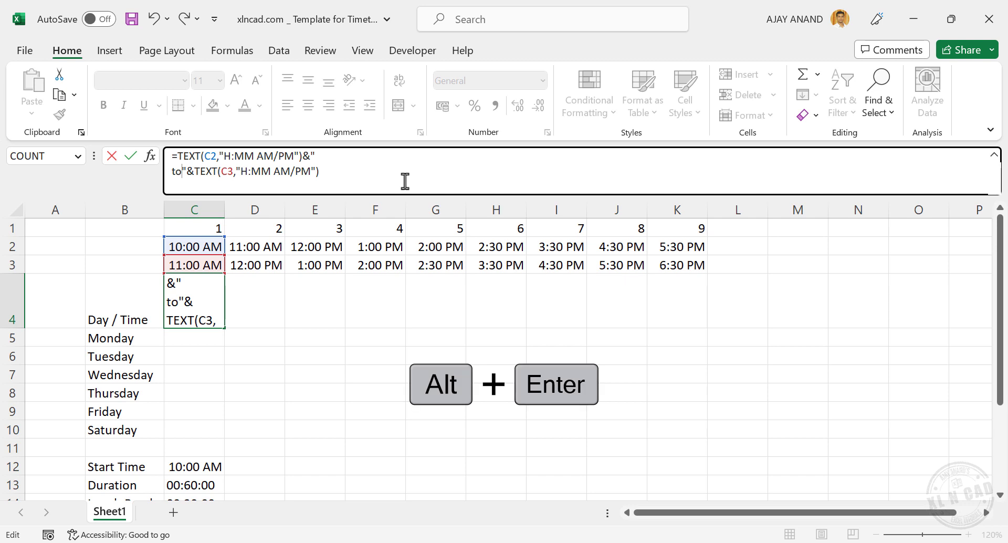
pyautogui.hotkey('alt', 'Return')
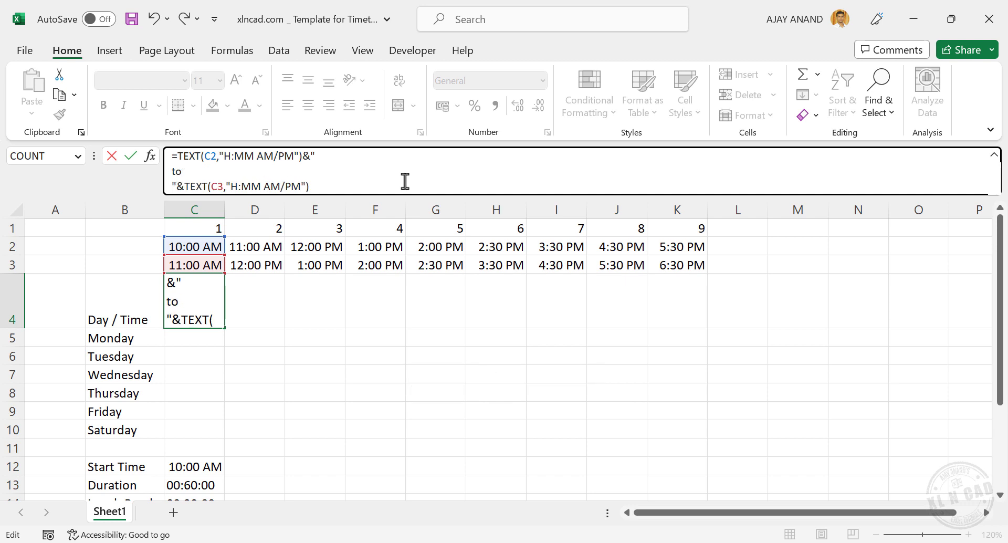
pyautogui.press('Return')
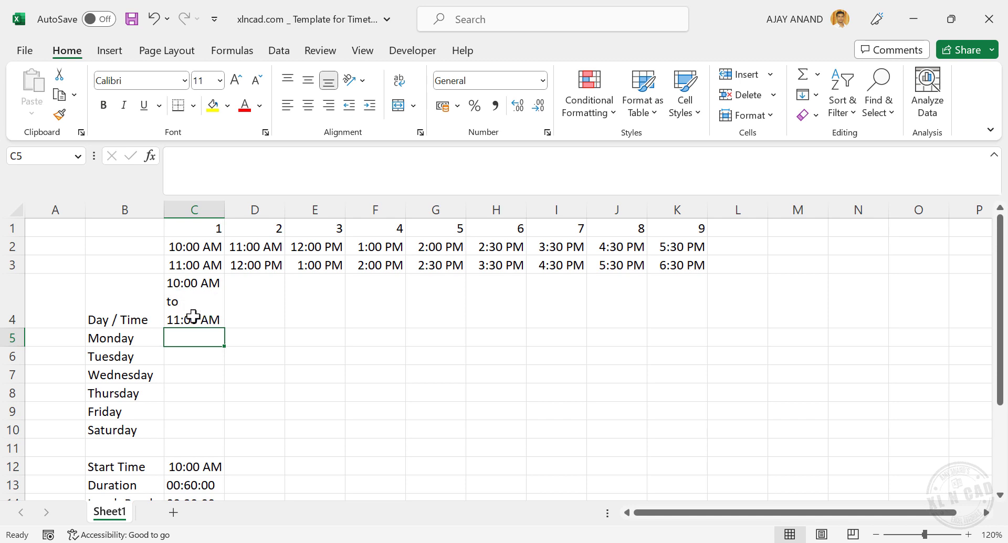
pyautogui.click(205, 299)
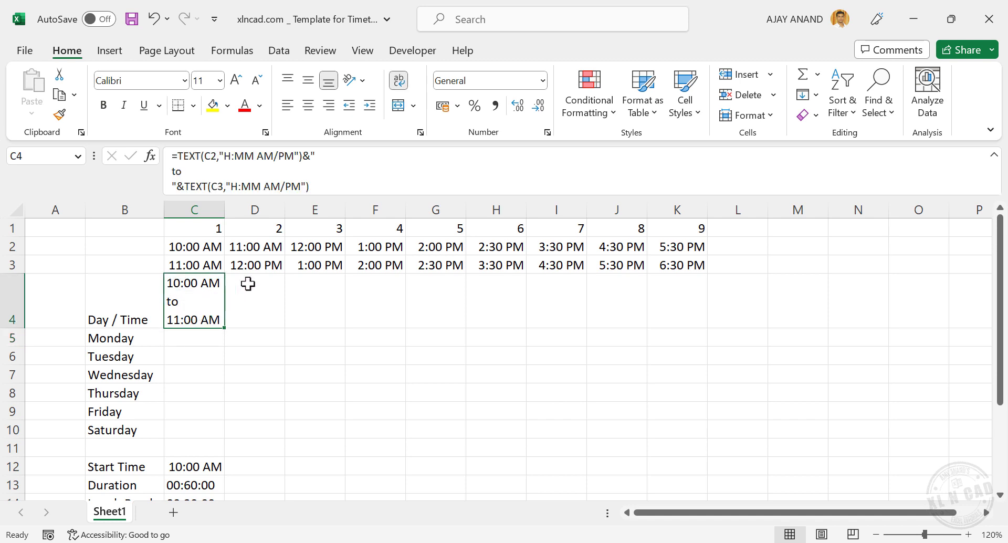
pyautogui.click(308, 105)
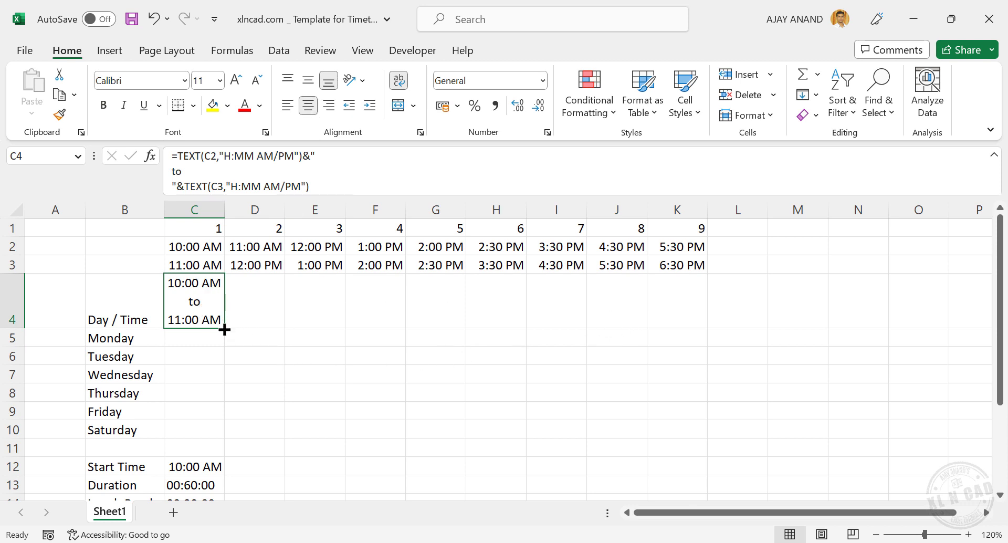
# Step: Fill C4's time-range formula across to K4 and restore the one-line formula bar
pyautogui.moveTo(224, 329); pyautogui.dragTo(683, 321)
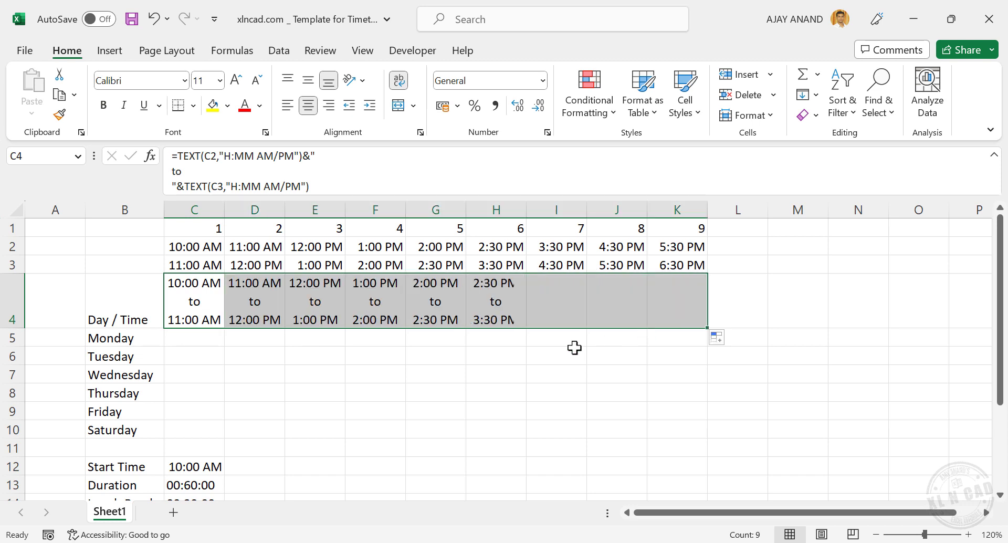
pyautogui.click(367, 360)
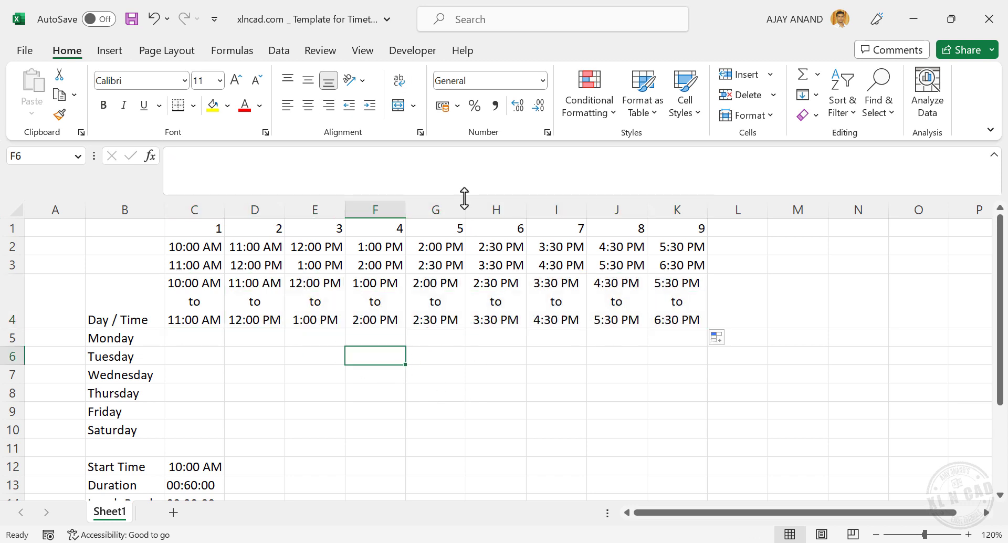
pyautogui.moveTo(464, 198); pyautogui.dragTo(464, 167)
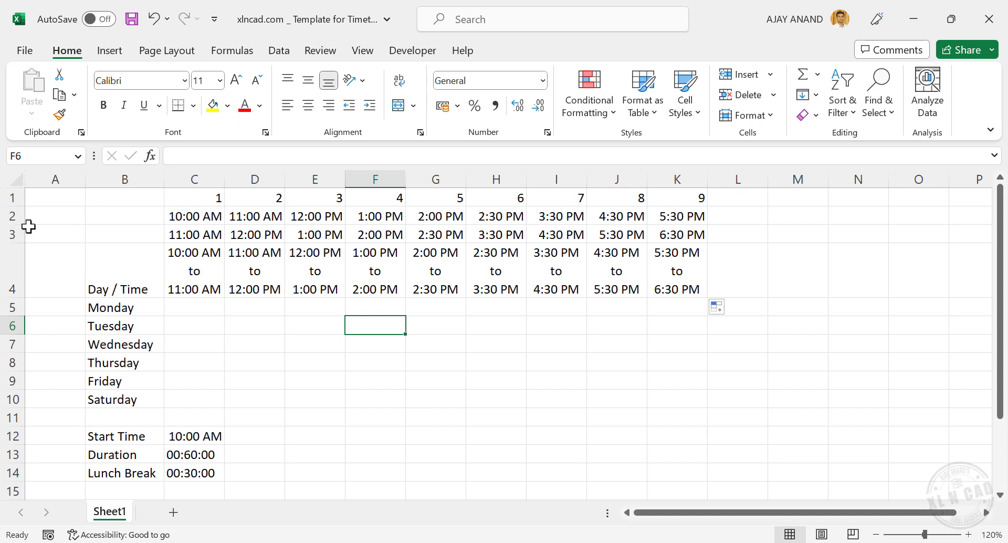
# Step: Hide rows 2 and 3, then select the timetable range B4:K10
pyautogui.moveTo(11, 216); pyautogui.dragTo(12, 234)
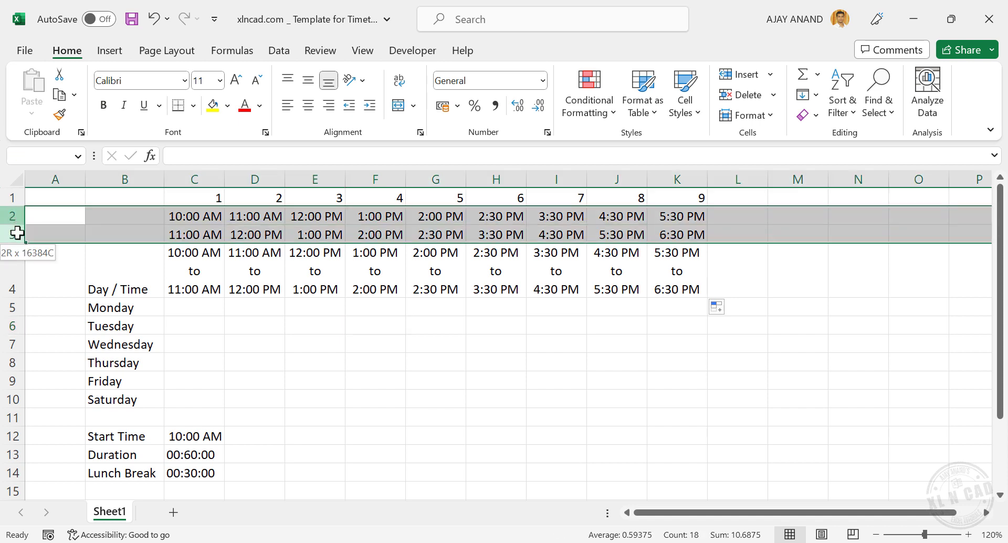
pyautogui.rightClick(11, 218)
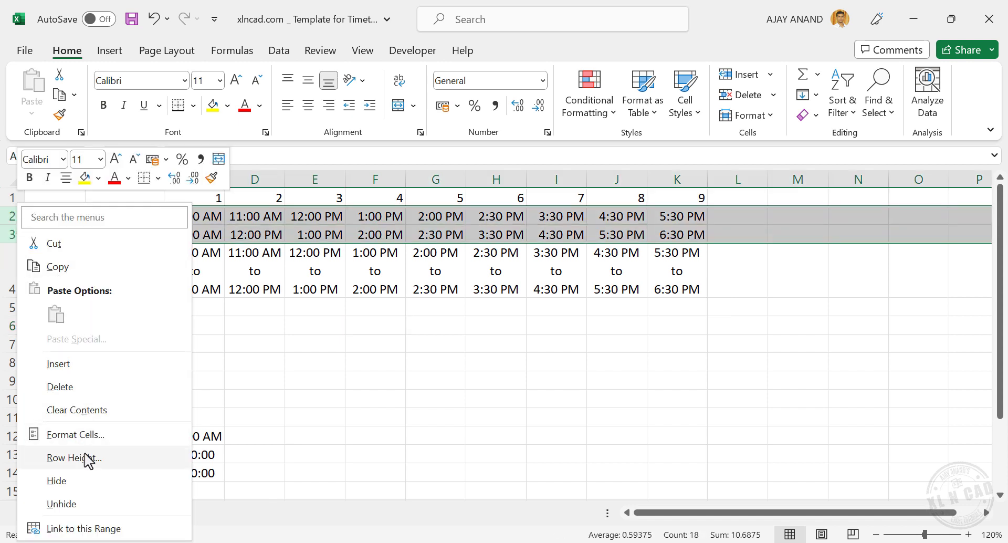
pyautogui.click(83, 481)
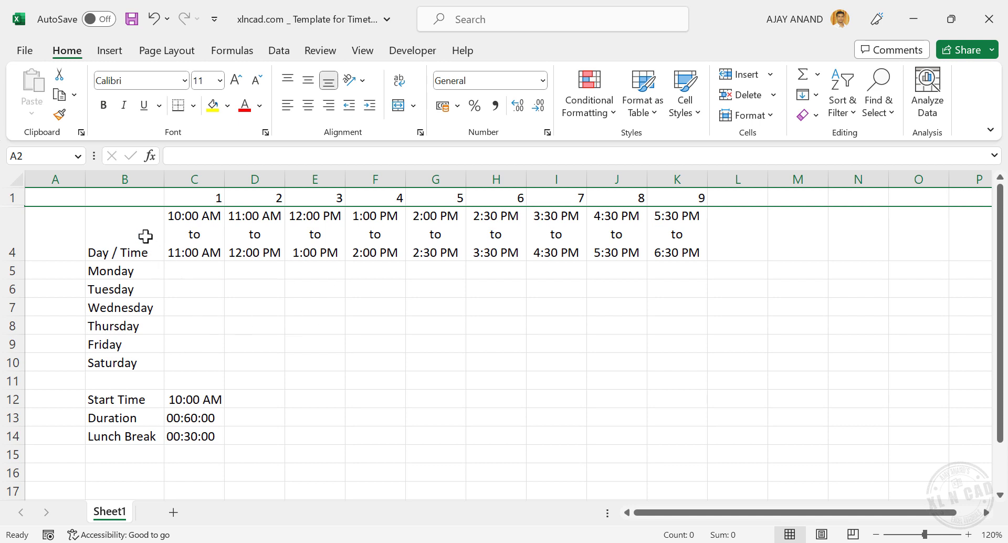
pyautogui.moveTo(137, 256)
pyautogui.mouseDown()
pyautogui.moveTo(663, 377)
pyautogui.moveTo(671, 362)
pyautogui.mouseUp()
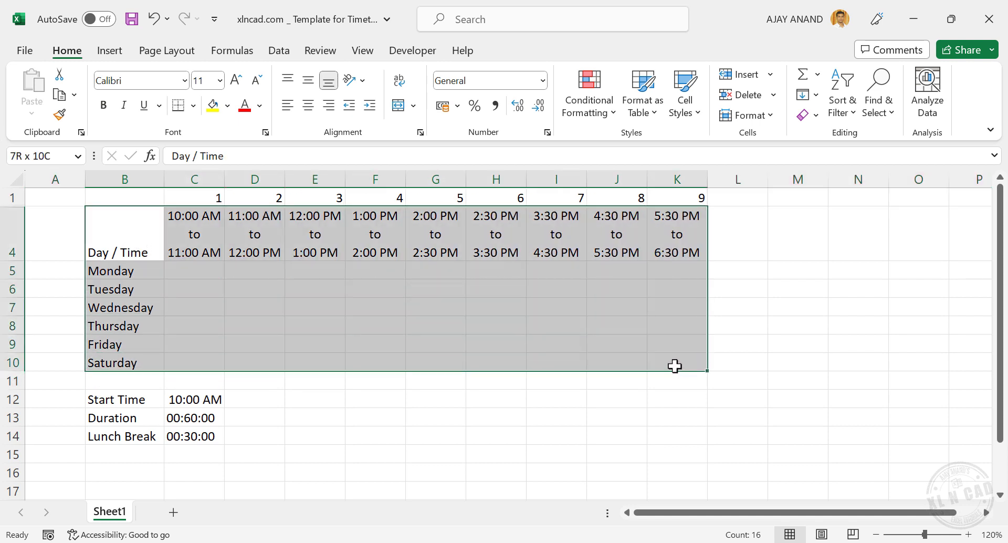
# Step: Apply All Borders to the timetable grid B4:K10
pyautogui.click(193, 105)
pyautogui.click(216, 265)
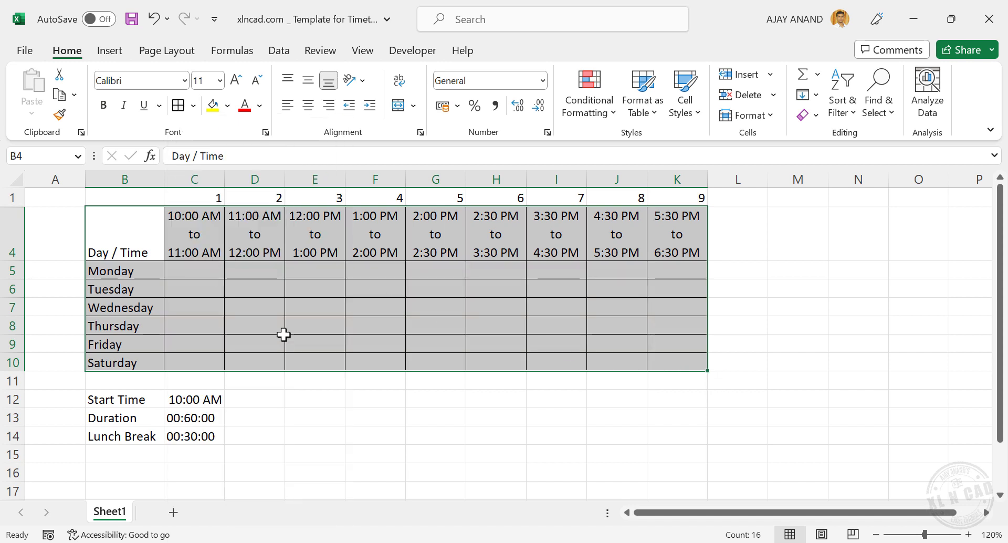
pyautogui.click(365, 335)
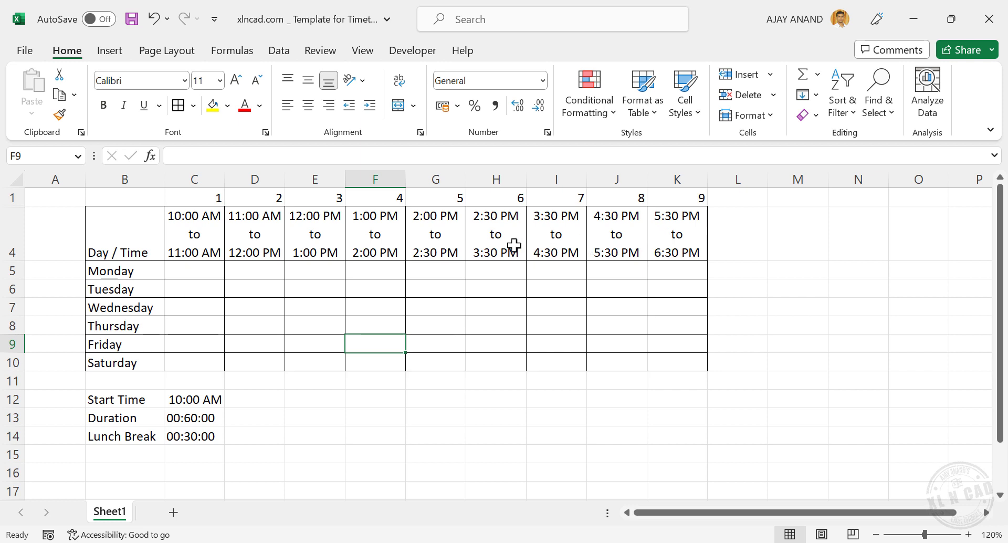
# Step: Bold the time headings C4:K4 and day labels B4:B10, and centre Day / Time both ways
pyautogui.moveTo(209, 228); pyautogui.dragTo(654, 250)
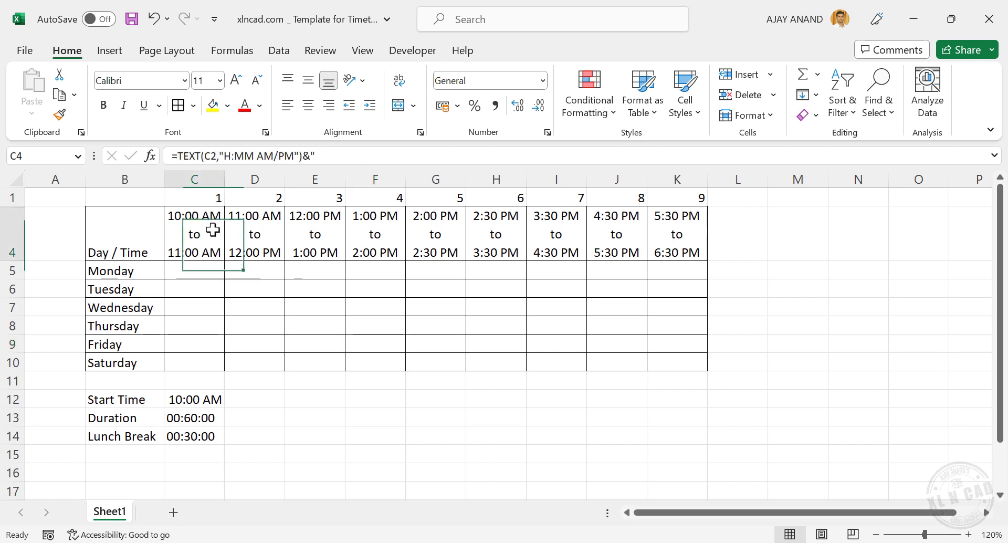
pyautogui.click(103, 105)
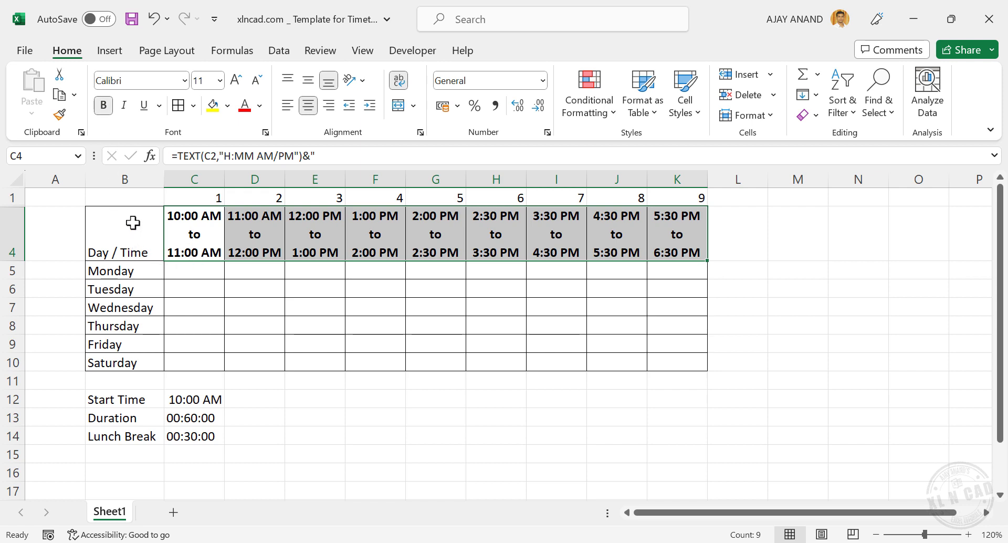
pyautogui.moveTo(133, 222); pyautogui.dragTo(139, 358)
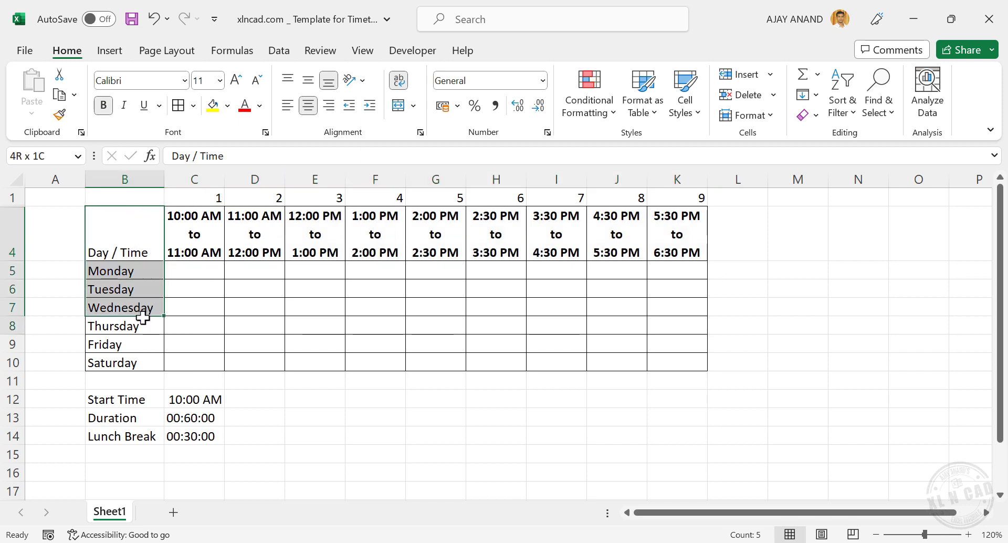
pyautogui.click(105, 105)
pyautogui.click(126, 234)
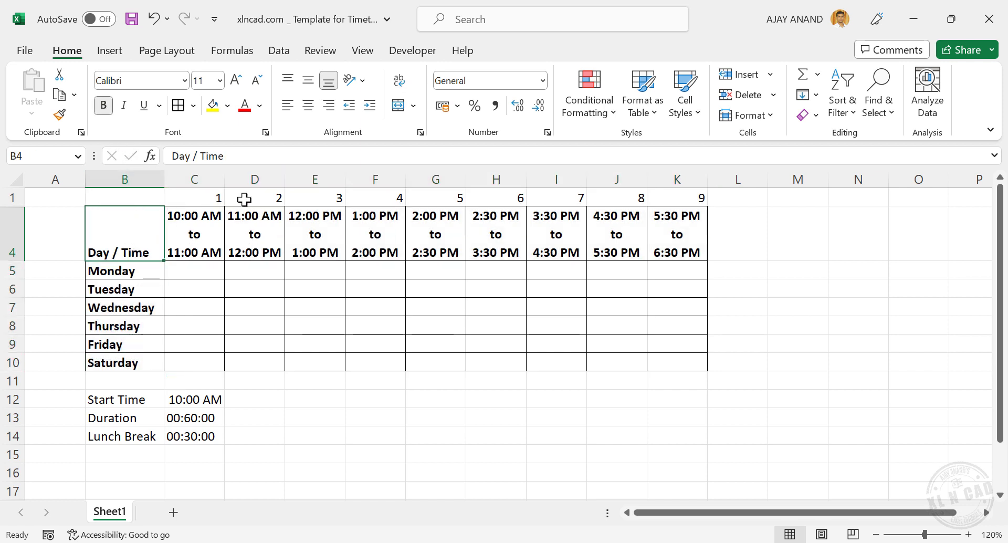
pyautogui.click(308, 80)
pyautogui.click(308, 105)
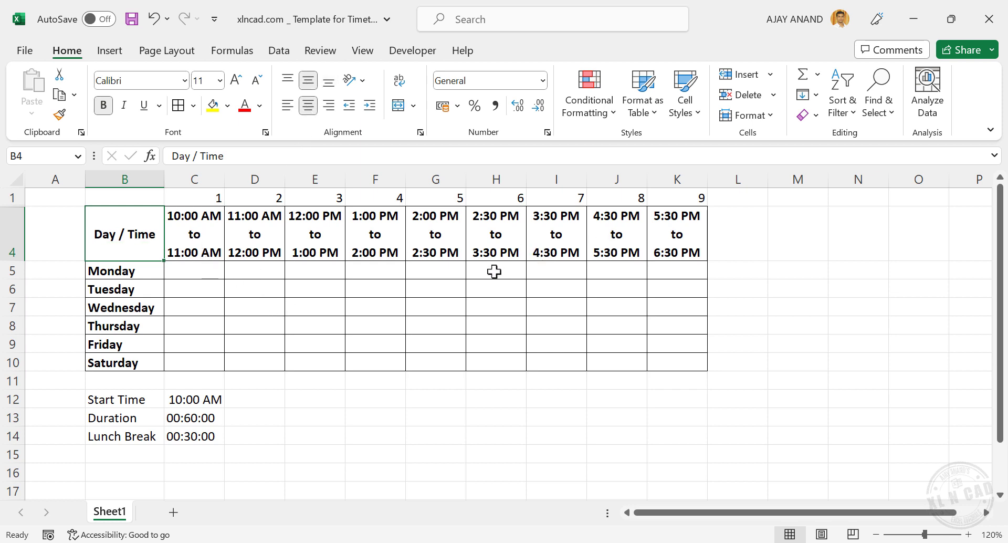
# Step: Shade the Monday to Saturday labels B5:B10 light grey
pyautogui.moveTo(197, 234); pyautogui.dragTo(654, 237)
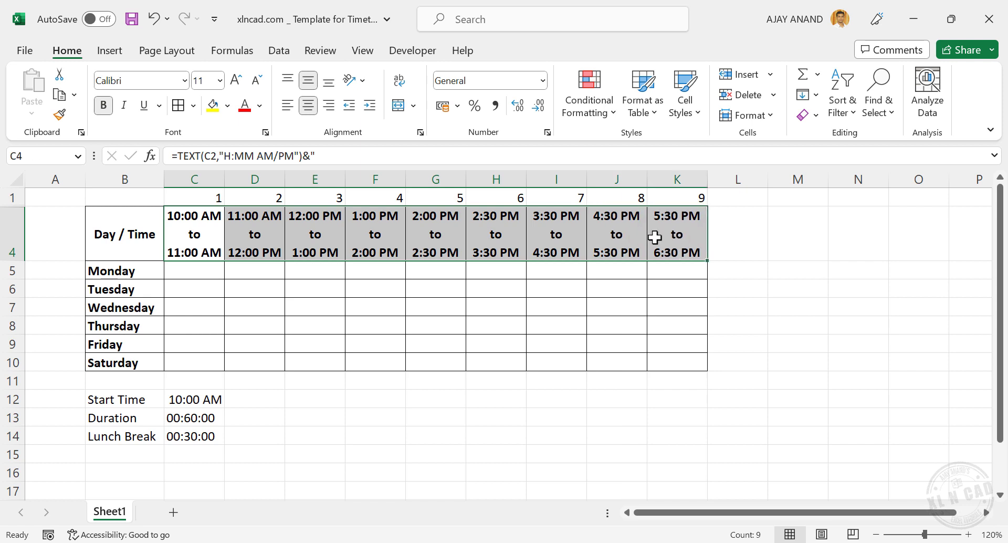
pyautogui.click(227, 105)
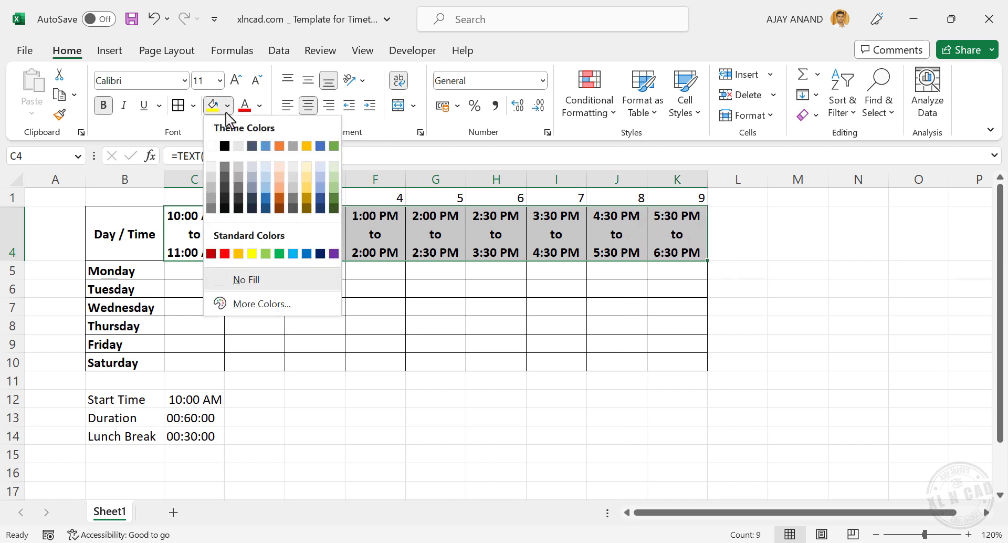
pyautogui.press('Escape')
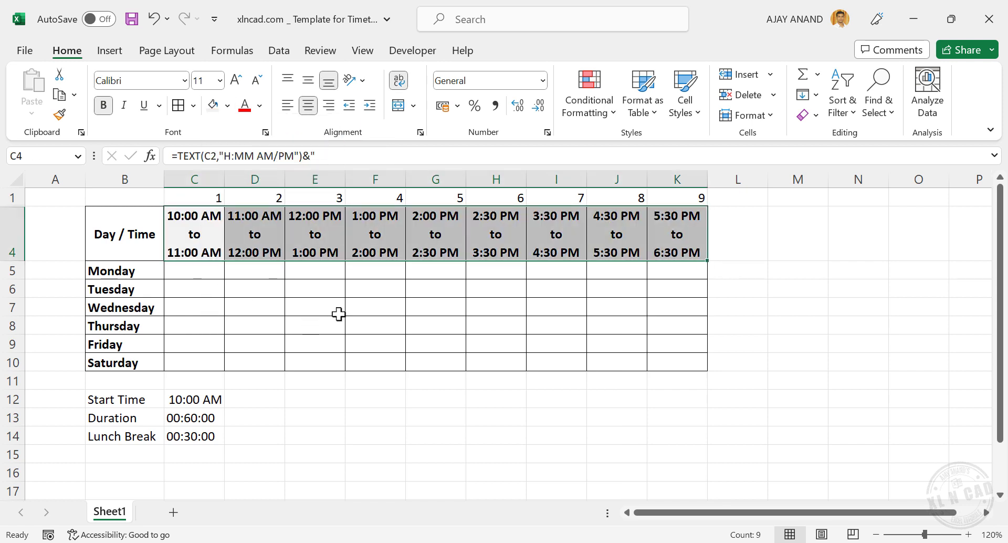
pyautogui.moveTo(142, 270); pyautogui.dragTo(142, 362)
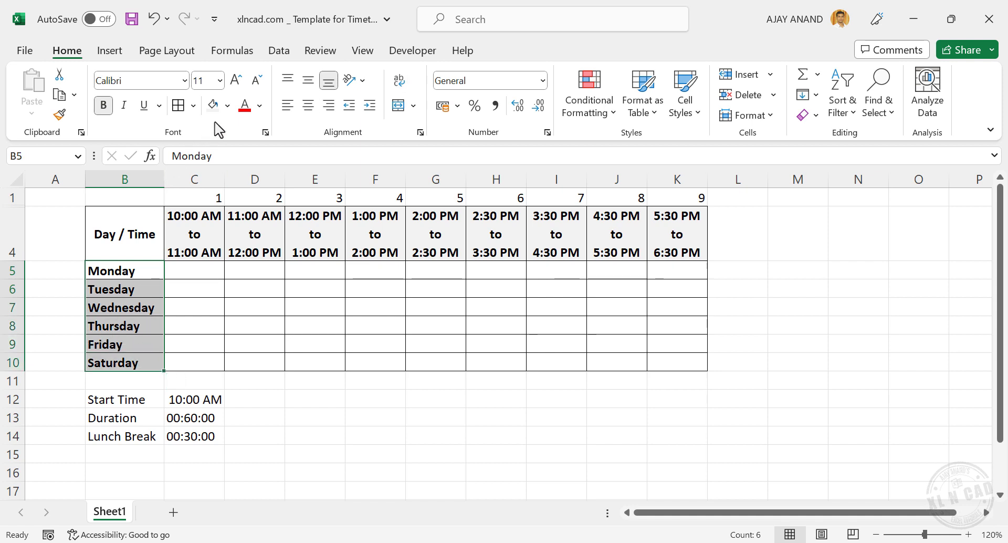
pyautogui.click(212, 105)
pyautogui.click(288, 310)
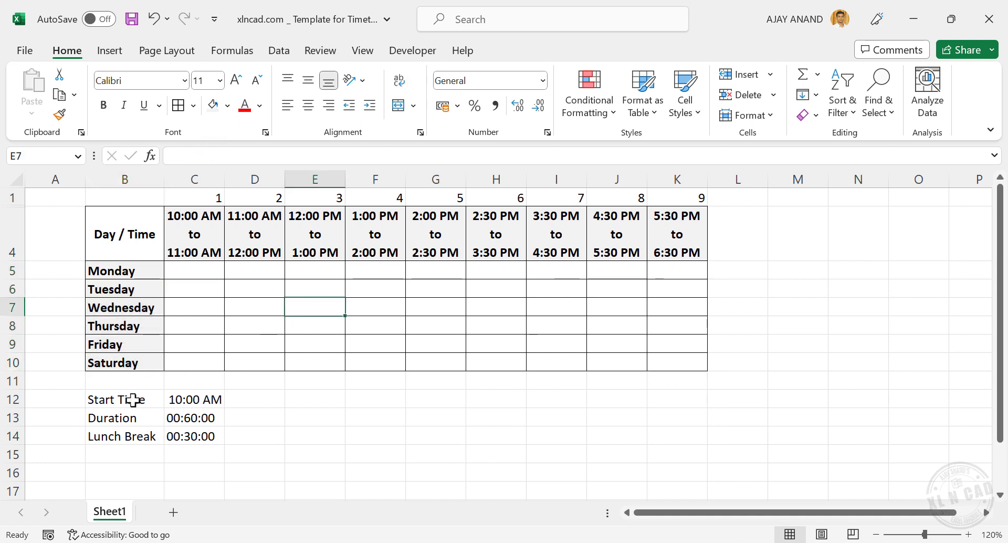
# Step: Border the settings block B12:C14 and make labels B12:B14 bold with grey fill
pyautogui.moveTo(133, 399); pyautogui.dragTo(202, 435)
pyautogui.click(178, 105)
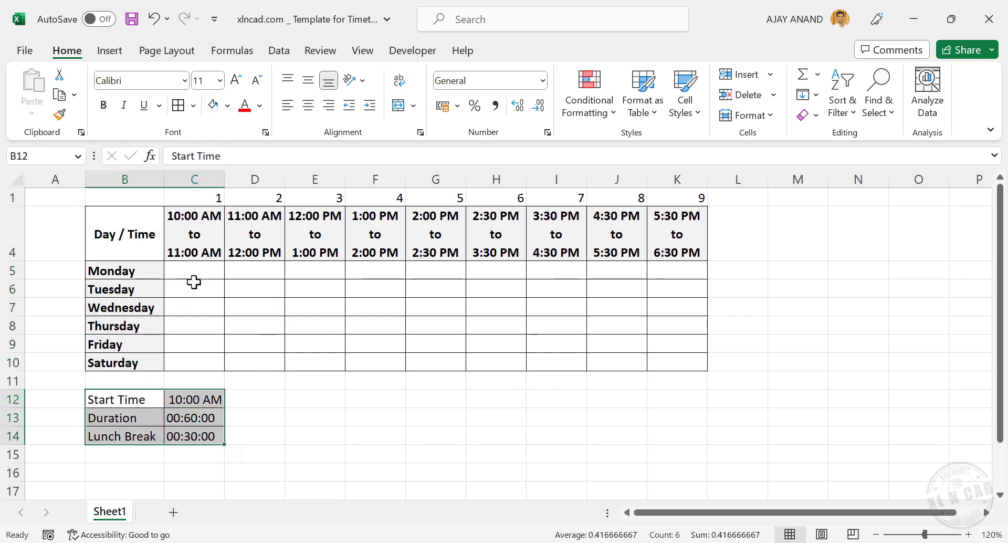
pyautogui.moveTo(135, 399); pyautogui.dragTo(135, 435)
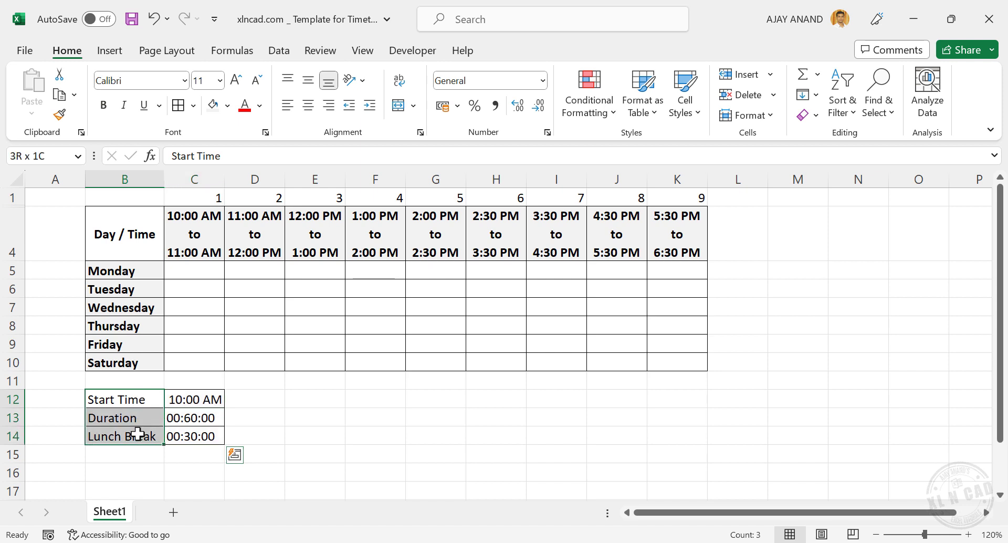
pyautogui.click(104, 105)
pyautogui.click(212, 105)
pyautogui.click(374, 400)
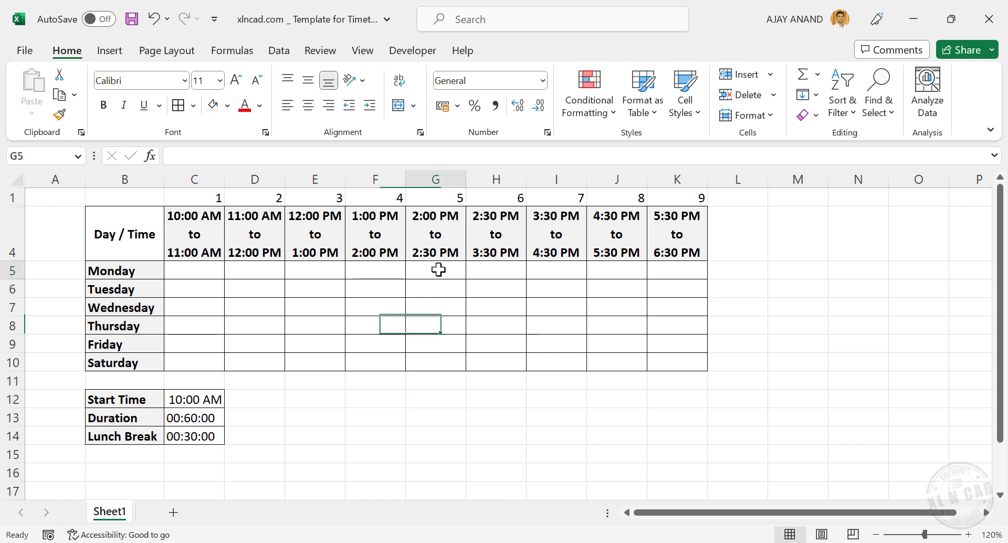
# Step: Merge G5:G10 and enter 'Lunch break' in bold
pyautogui.moveTo(438, 270); pyautogui.dragTo(443, 362)
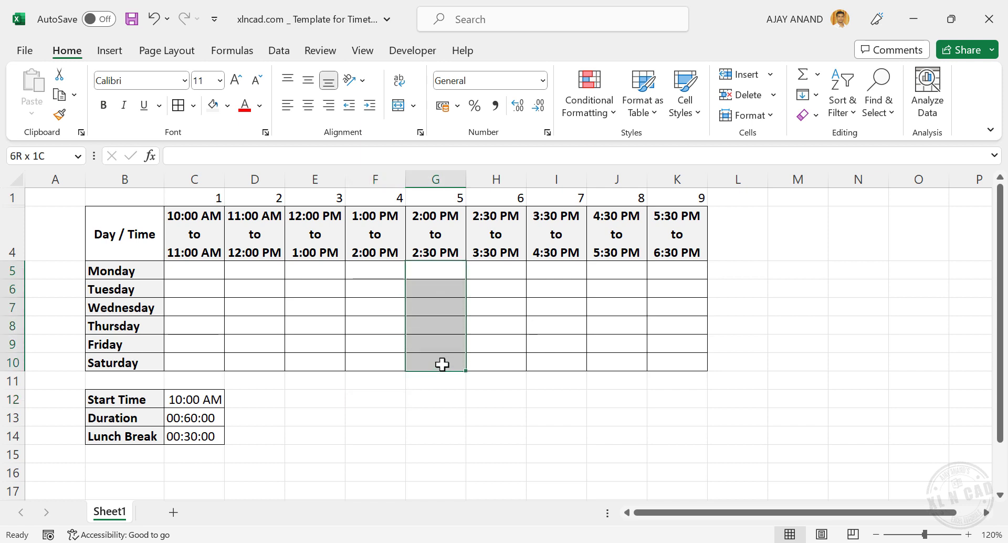
pyautogui.click(399, 106)
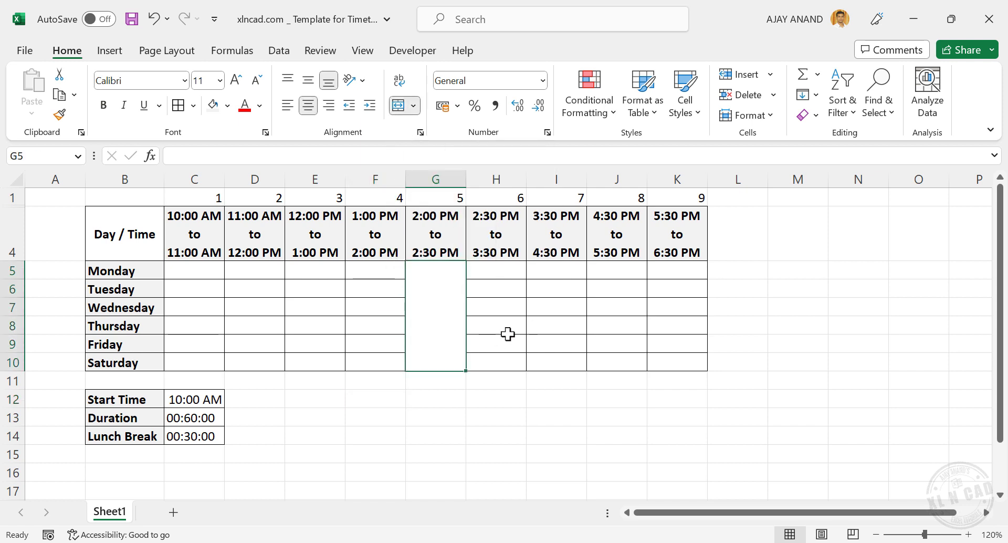
pyautogui.write('Lun')
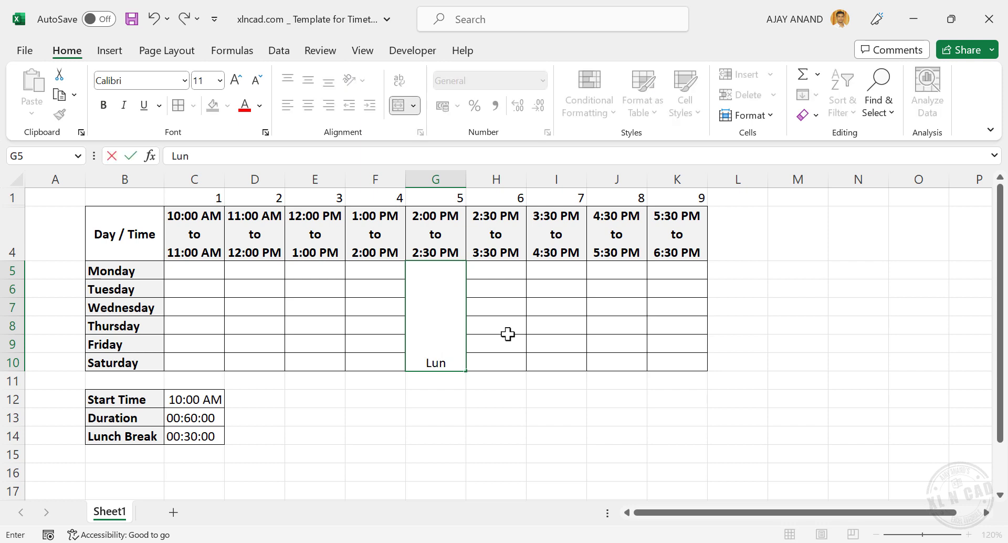
pyautogui.write('ch break')
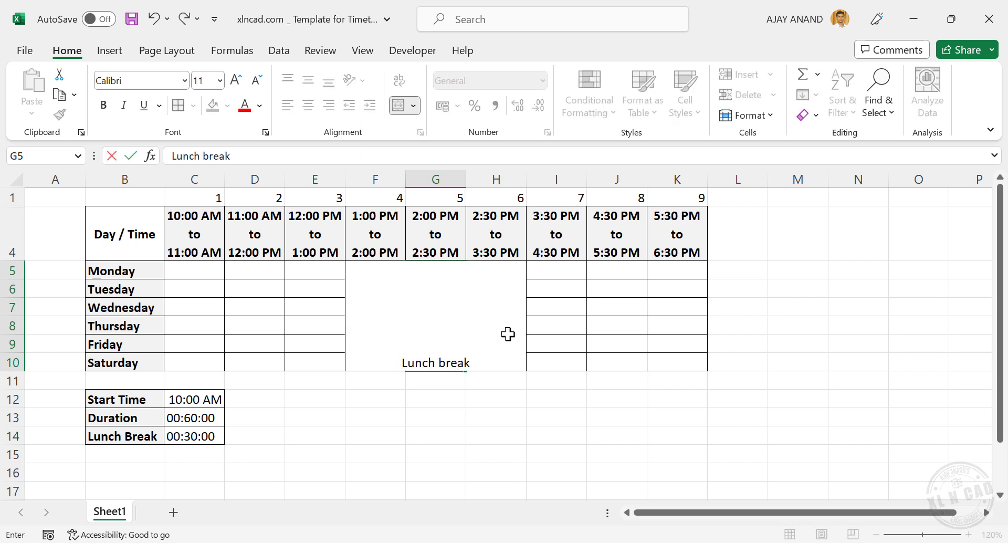
pyautogui.press('Return')
pyautogui.click(418, 331)
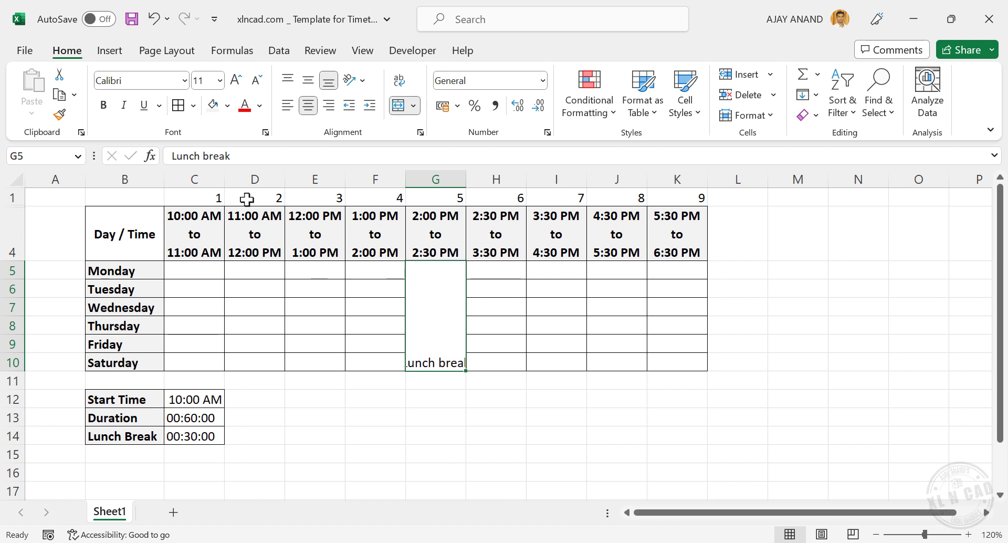
pyautogui.click(103, 105)
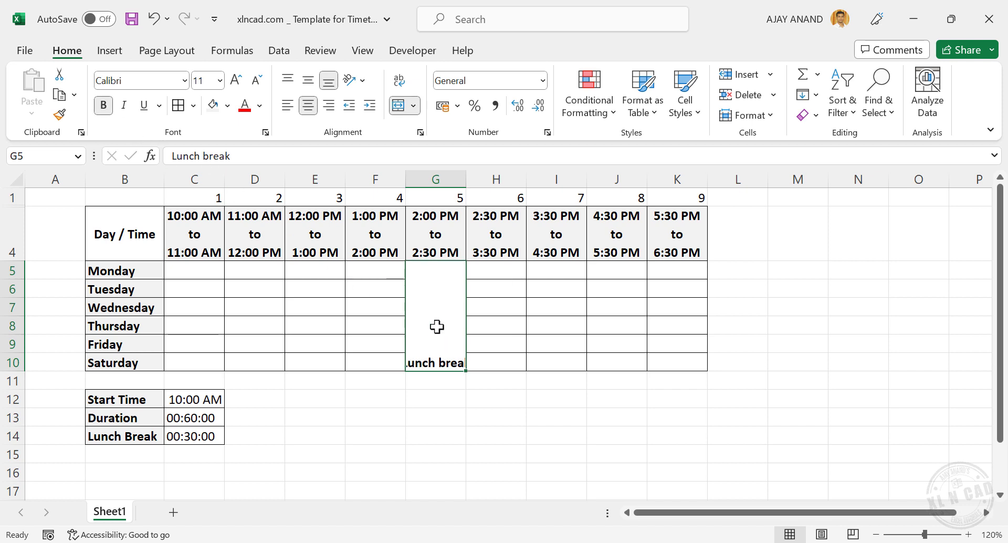
# Step: Rotate the Lunch break text to 90 degrees via Format Cells alignment
pyautogui.rightClick(453, 293)
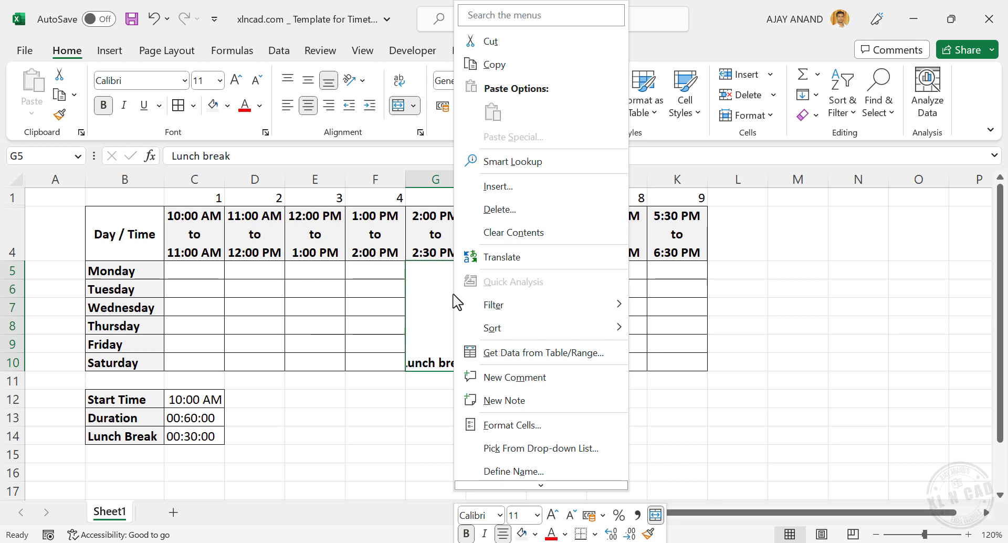
pyautogui.click(573, 430)
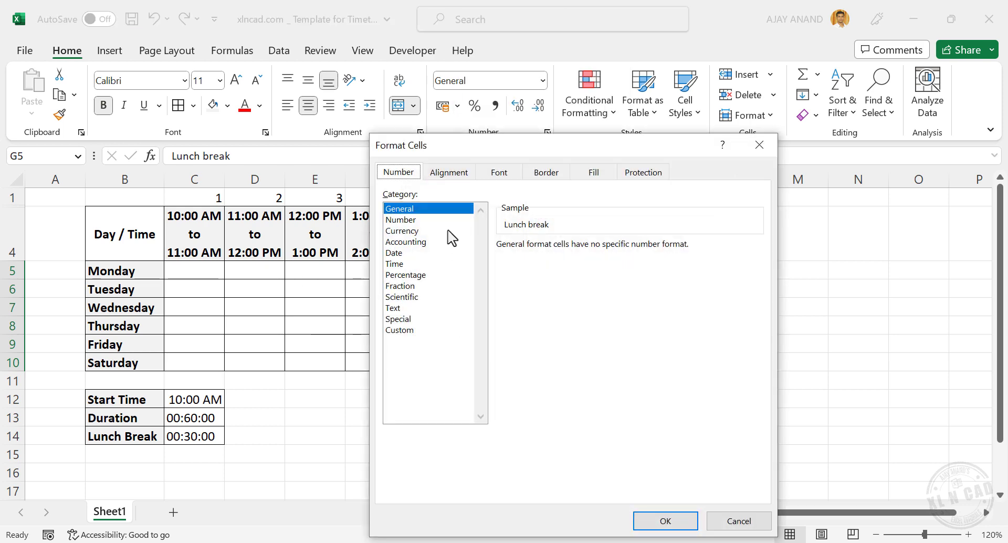
pyautogui.click(458, 175)
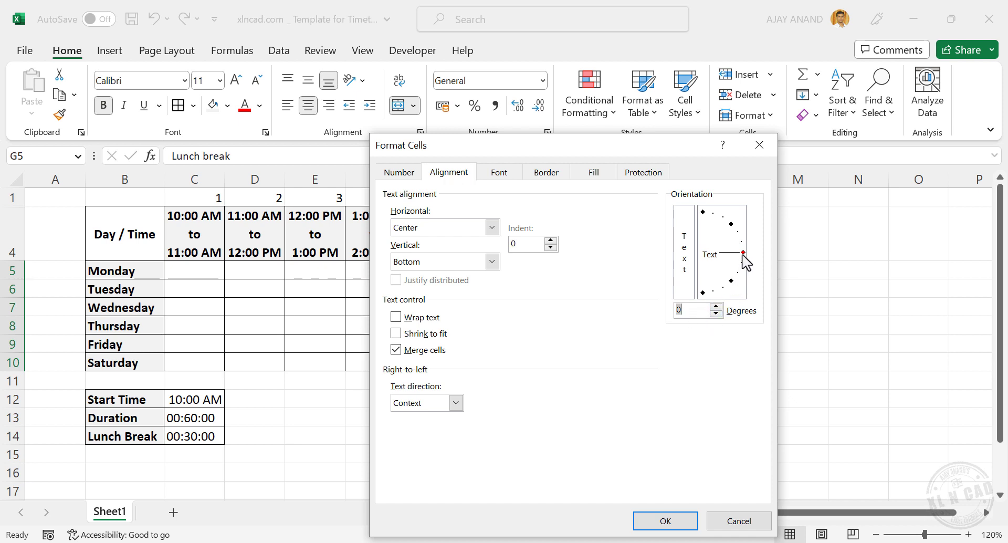
pyautogui.moveTo(742, 252); pyautogui.dragTo(707, 226)
pyautogui.click(699, 215)
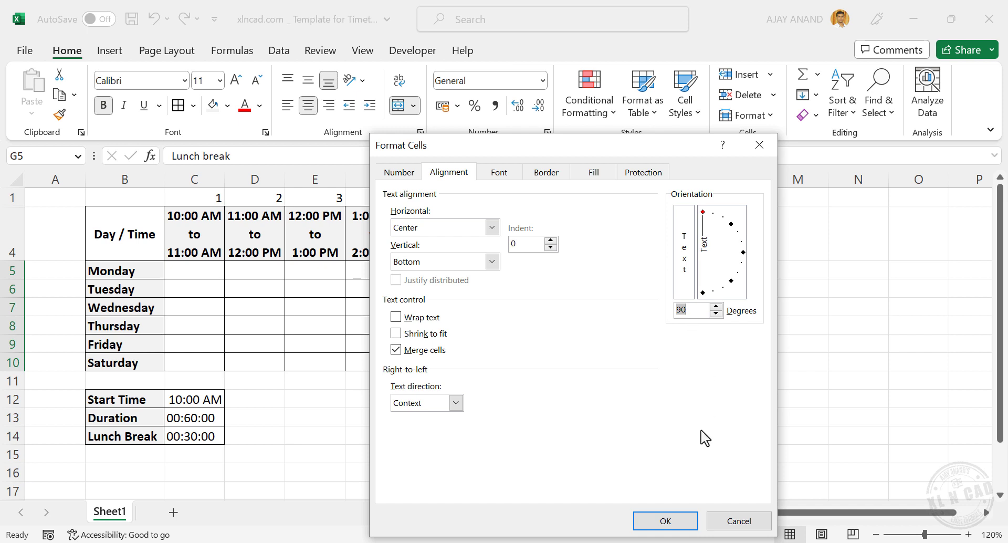
pyautogui.click(652, 521)
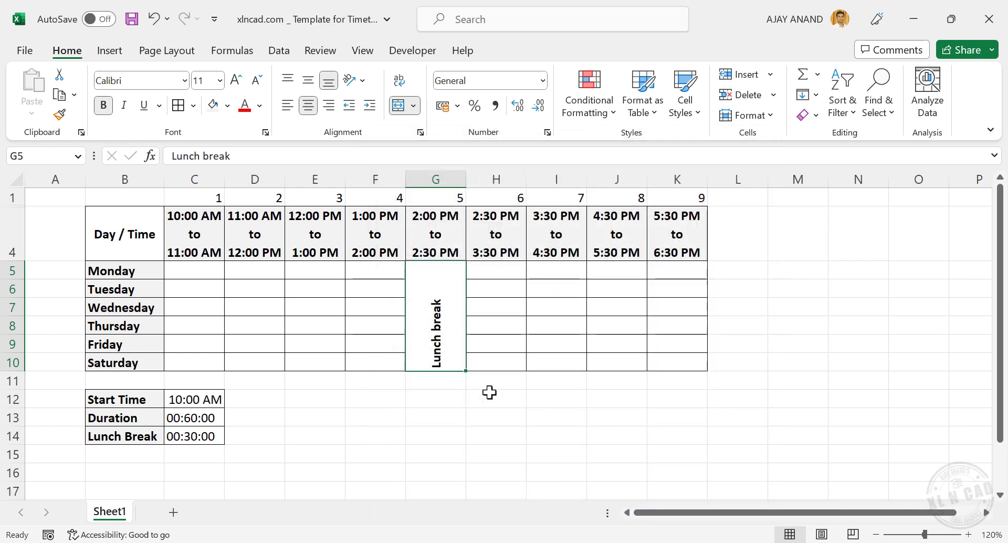
pyautogui.click(311, 86)
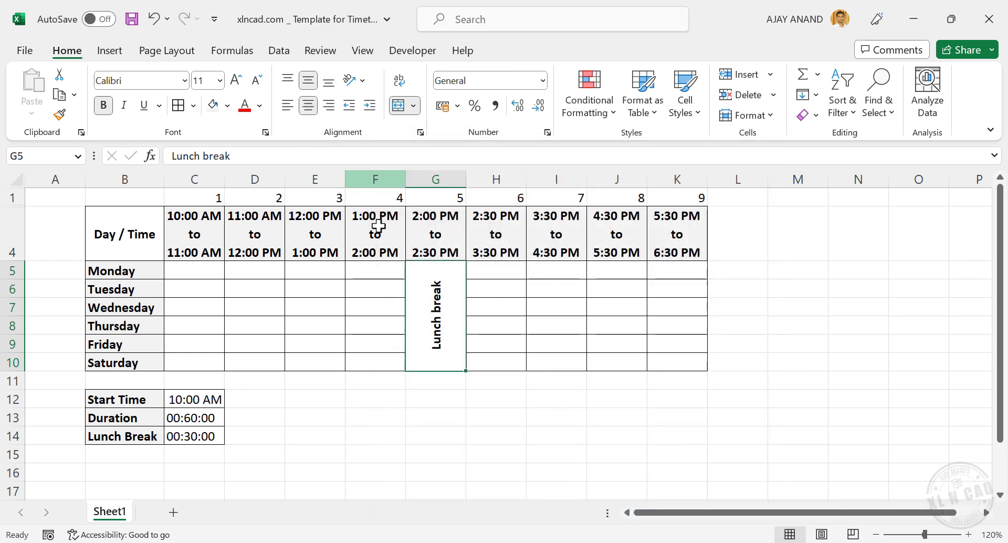
pyautogui.click(577, 417)
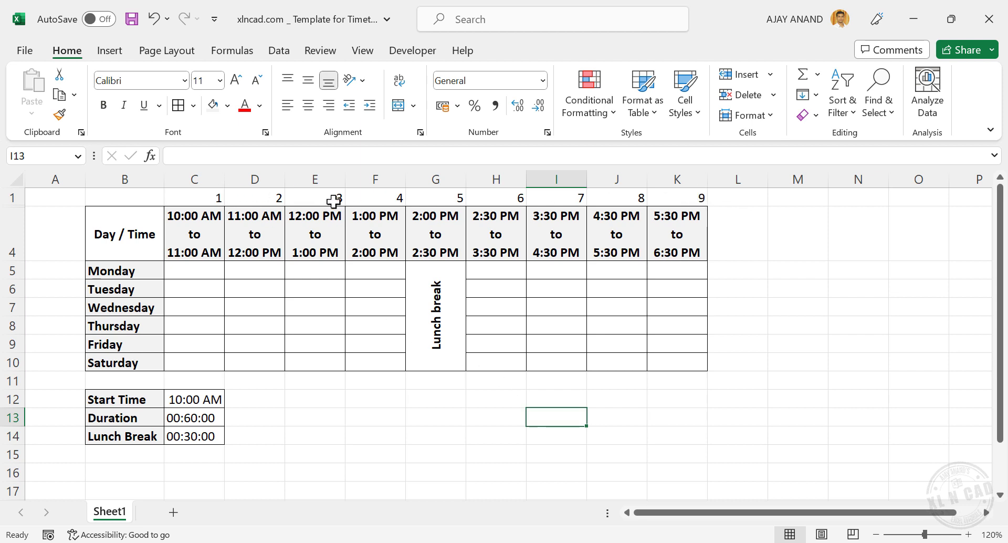
pyautogui.moveTo(202, 198); pyautogui.dragTo(680, 198)
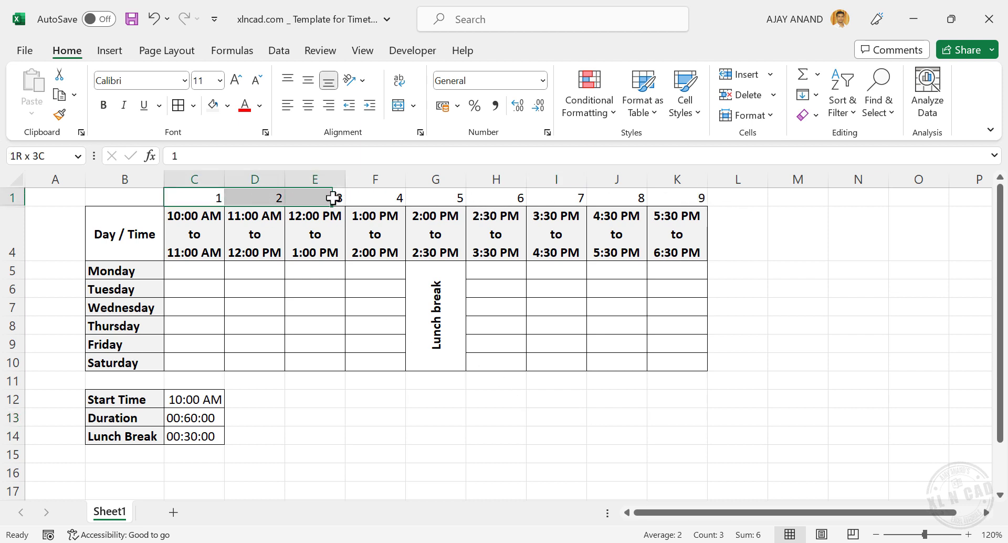
pyautogui.press('Delete')
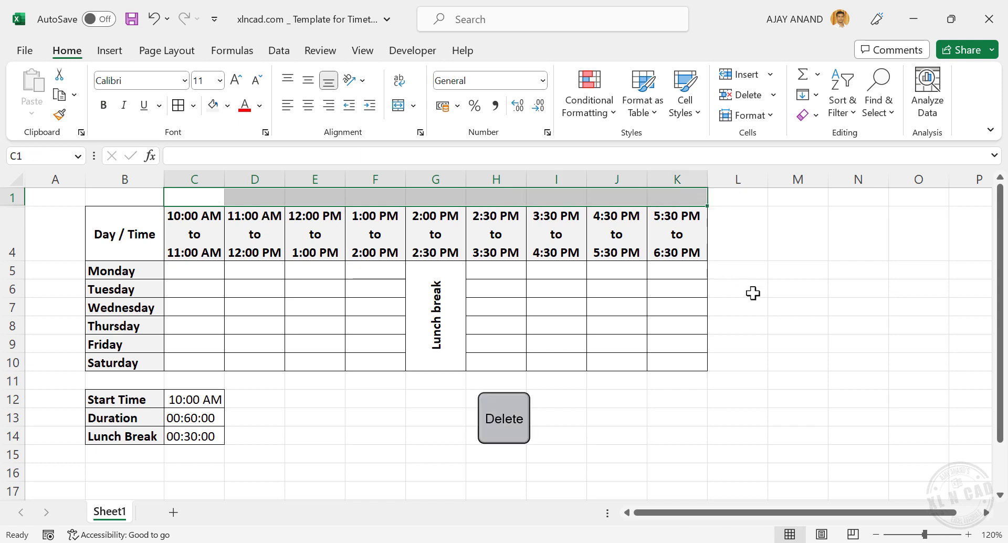
pyautogui.click(279, 295)
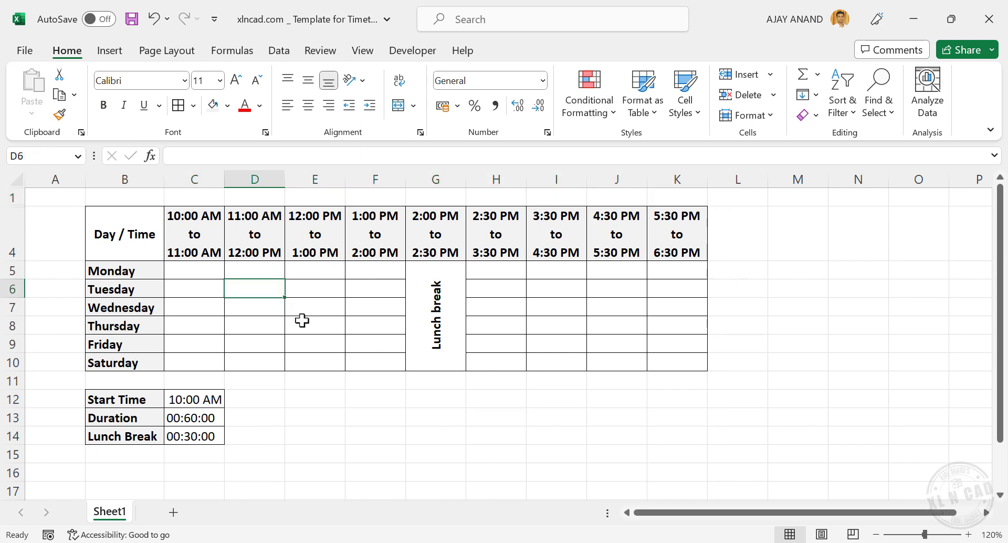
pyautogui.click(380, 310)
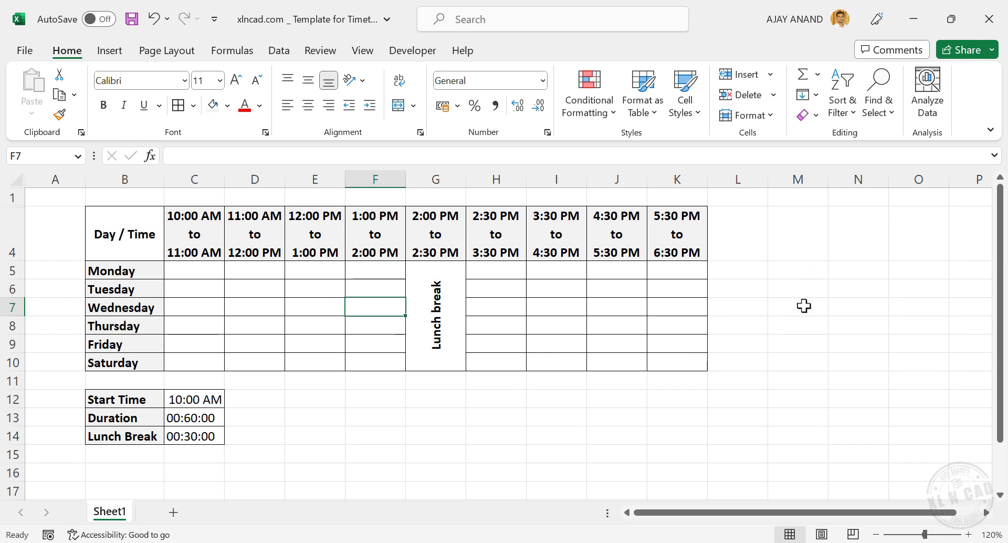
pyautogui.click(815, 273)
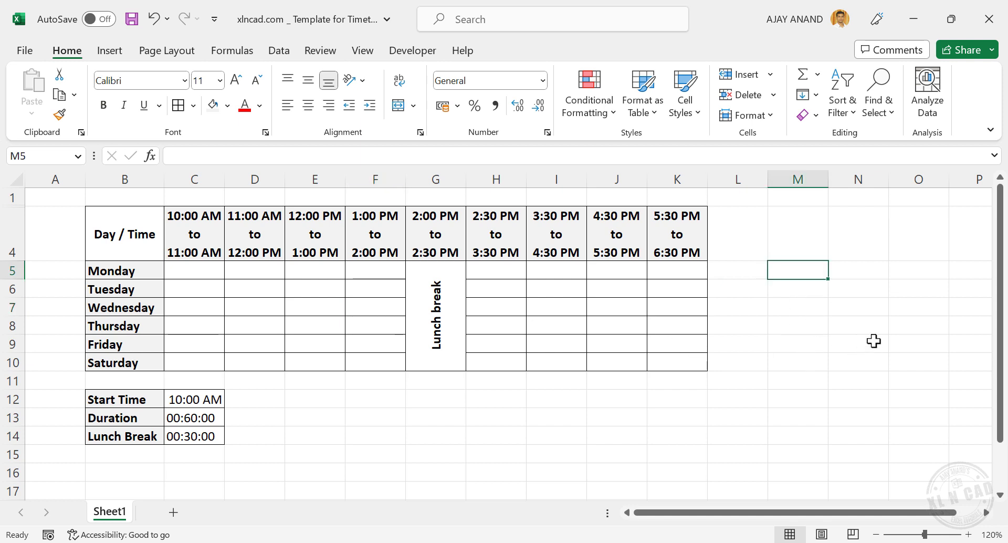
# Step: Enter English, Malayalam, Hindi, Maths, Physics, Biology, Chemistry and S. Science in M5:M12
pyautogui.write('English')
pyautogui.press('Return')
pyautogui.write('Malayalam')
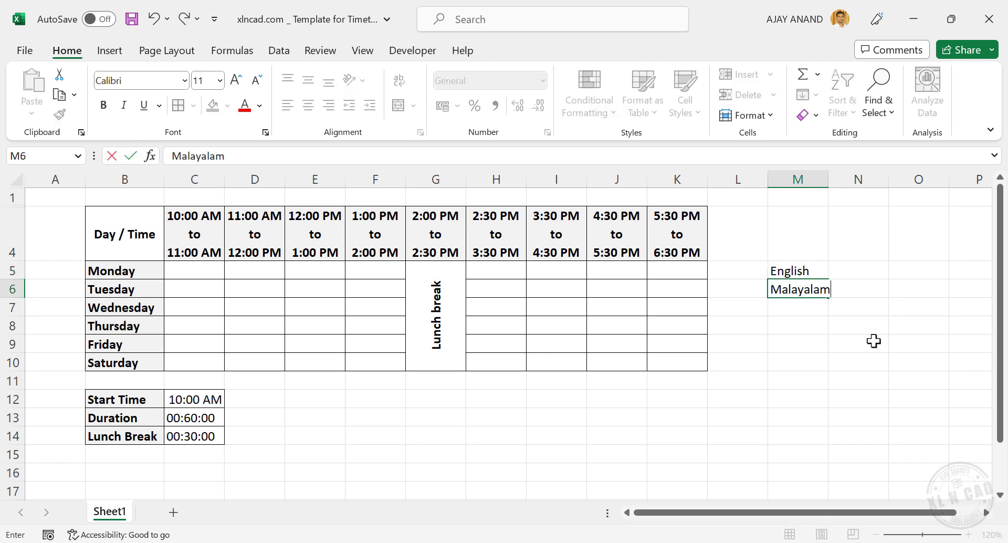
pyautogui.press('Return')
pyautogui.write('Hind')
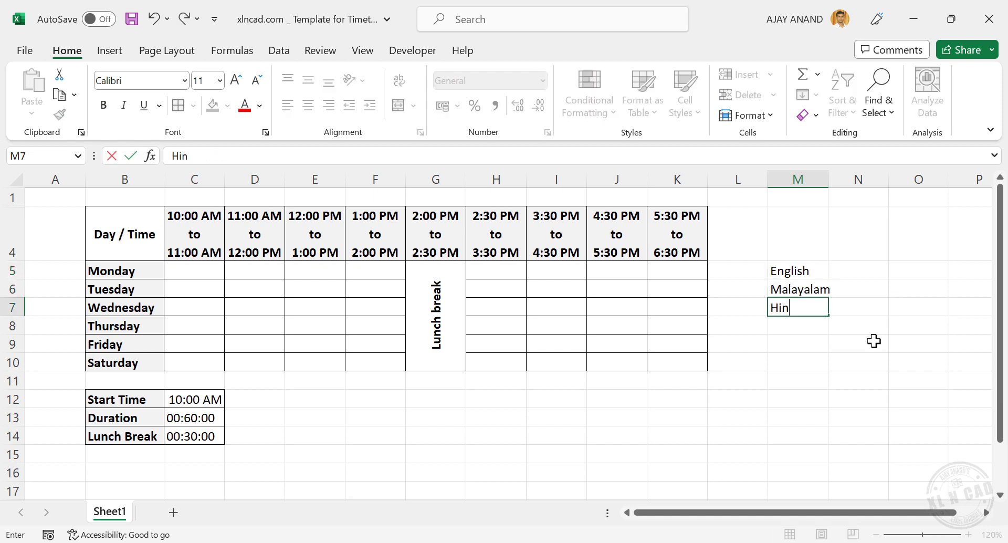
pyautogui.write('i')
pyautogui.press('Return')
pyautogui.write('Maths')
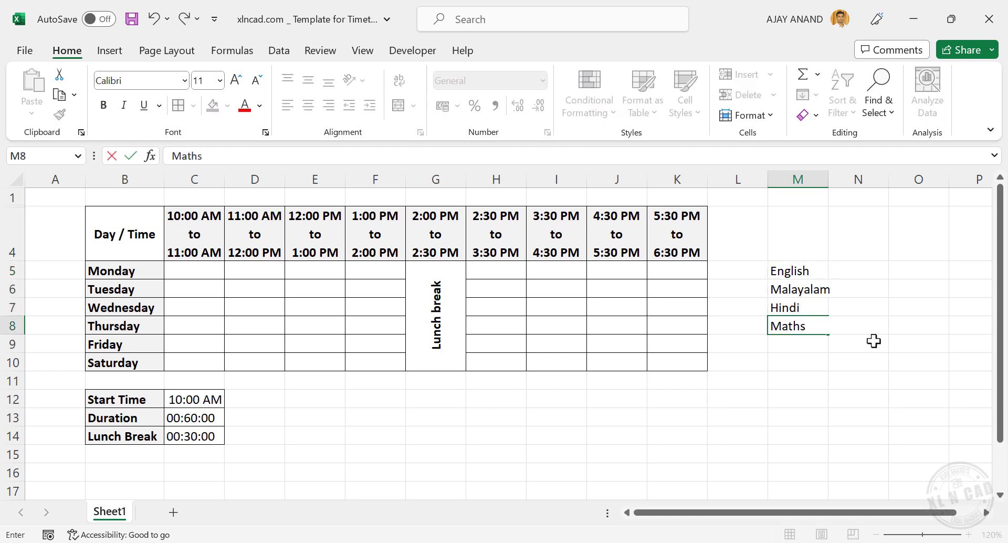
pyautogui.press('Return')
pyautogui.write('Physics')
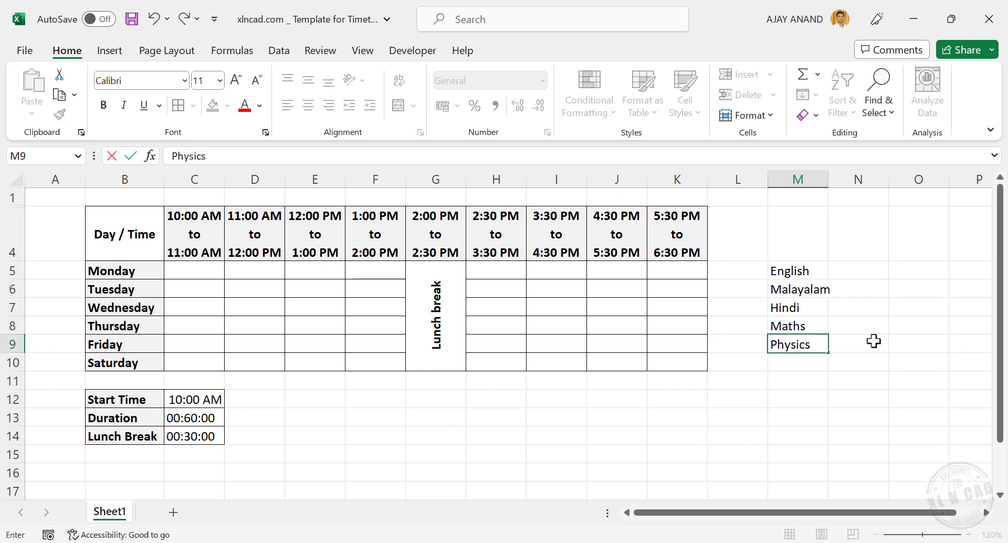
pyautogui.press('Return')
pyautogui.write('Biology')
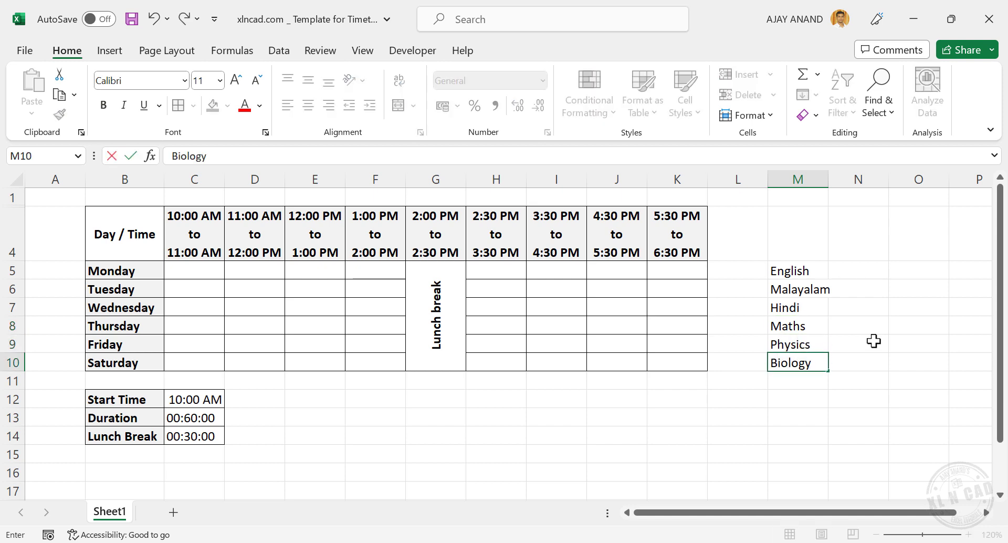
pyautogui.press('Return')
pyautogui.write('Chemistry')
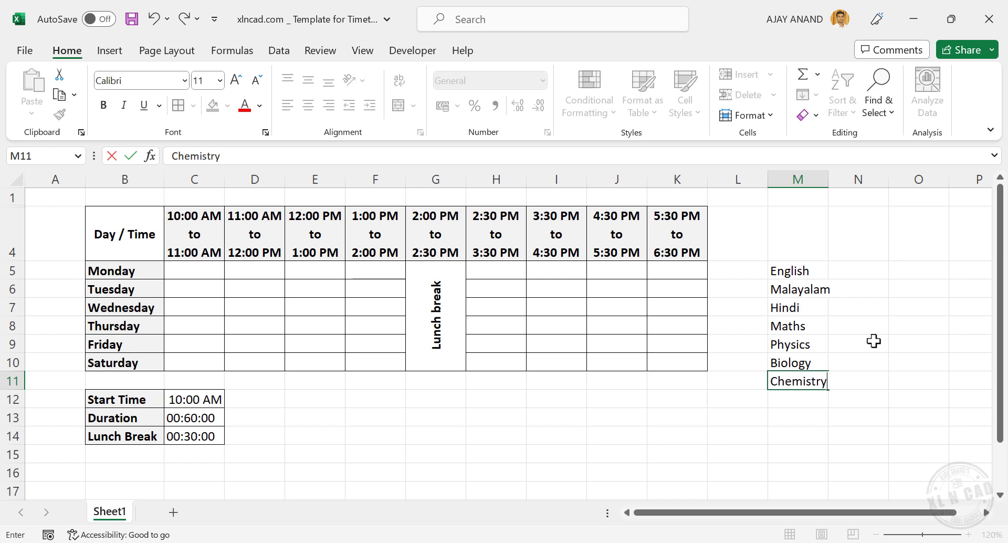
pyautogui.press('Return')
pyautogui.write('S. Science')
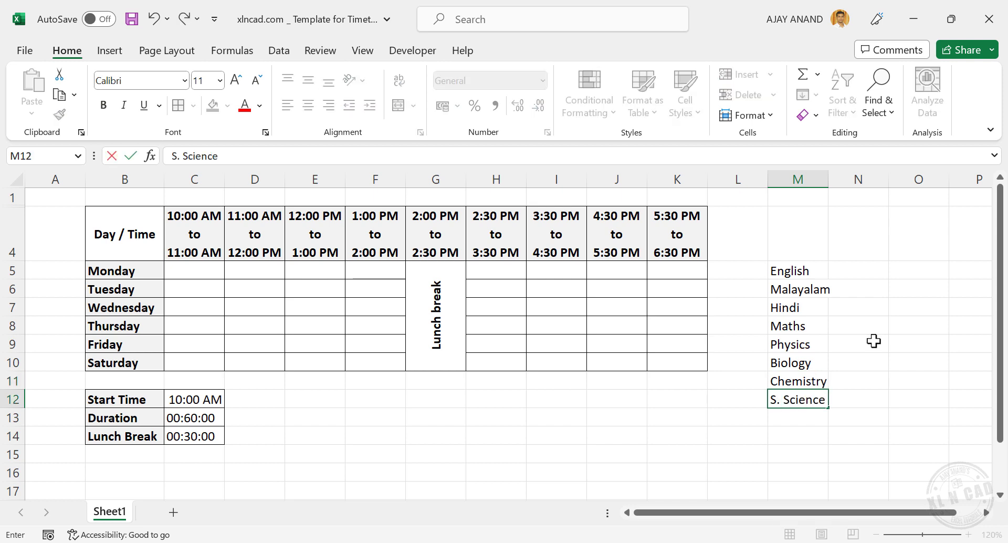
pyautogui.press('Return')
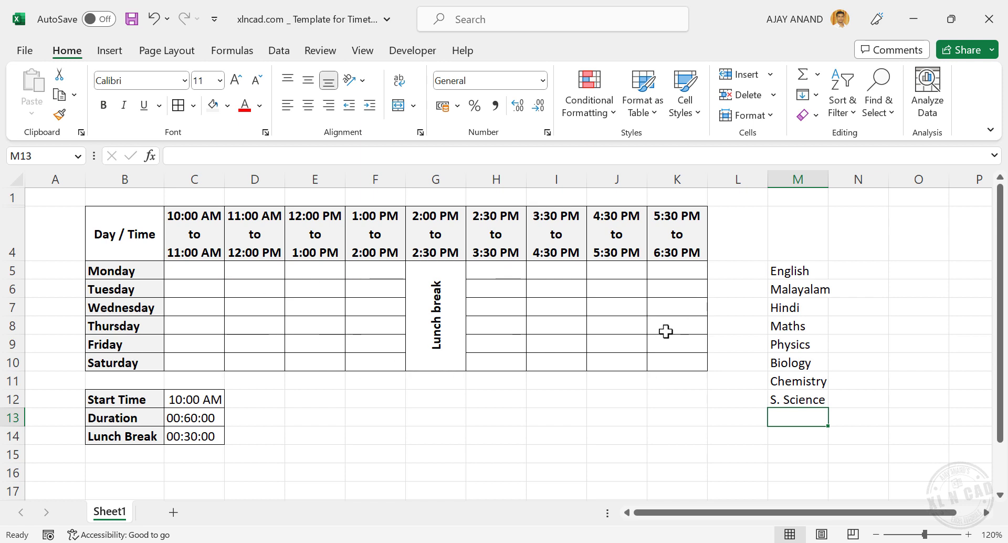
# Step: Give C5:F10 and H5:K10 List data validation sourced from =$M$5:$M$12
pyautogui.moveTo(219, 275); pyautogui.dragTo(373, 353)
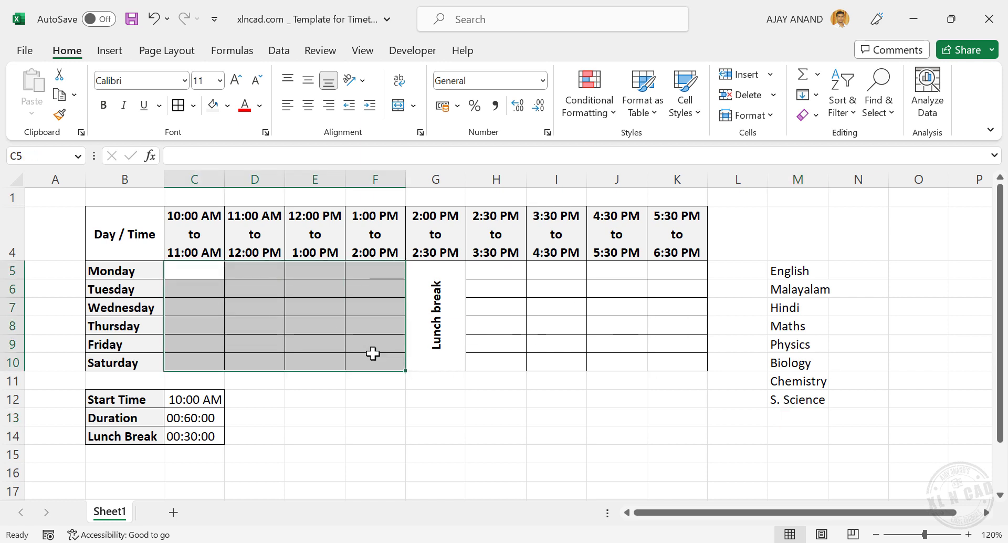
pyautogui.press('ctrl')
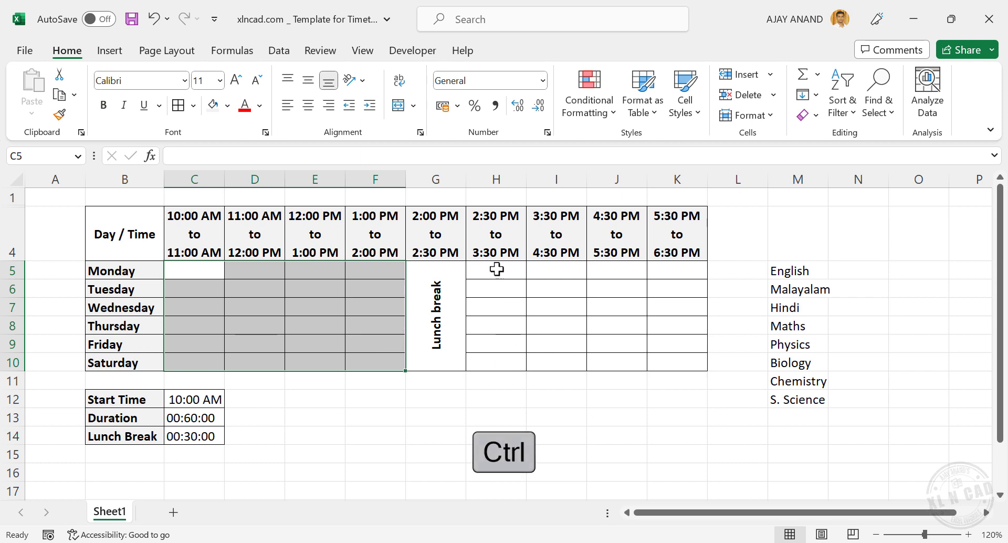
pyautogui.moveTo(496, 269); pyautogui.dragTo(651, 357)
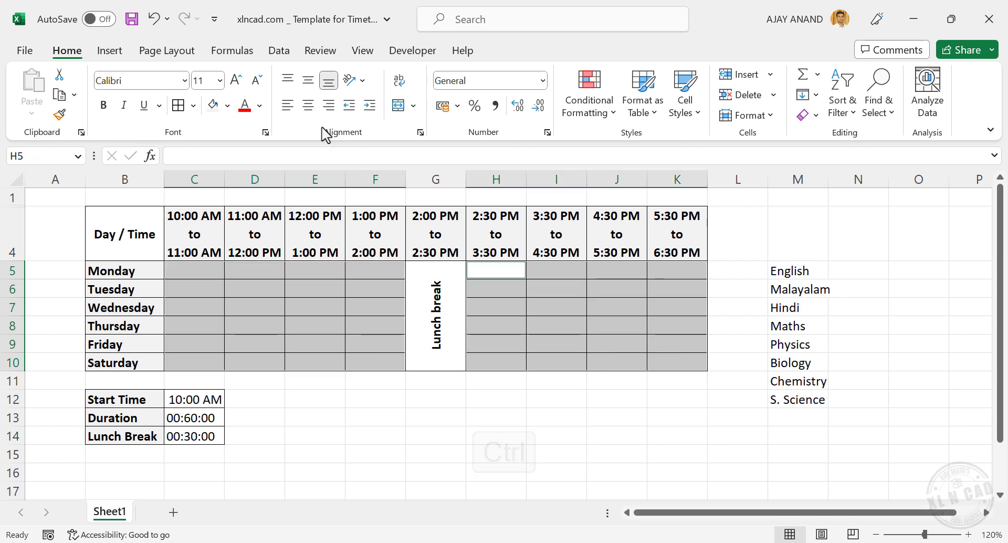
pyautogui.click(281, 53)
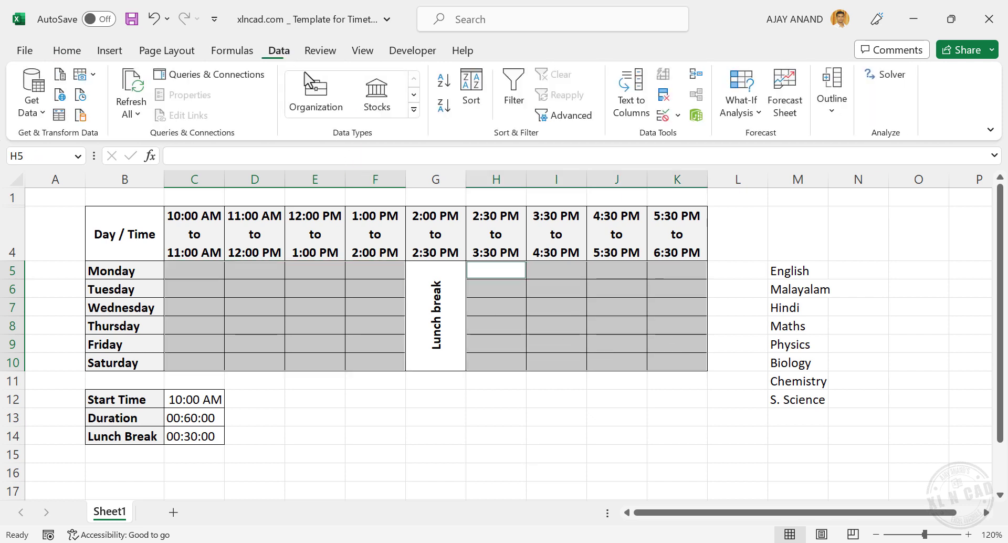
pyautogui.click(664, 116)
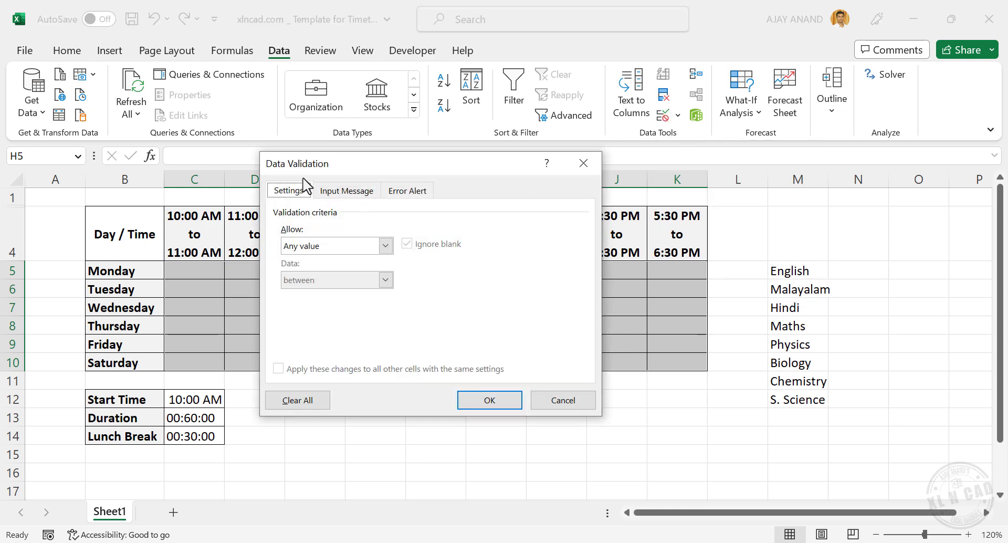
pyautogui.click(385, 246)
pyautogui.click(366, 302)
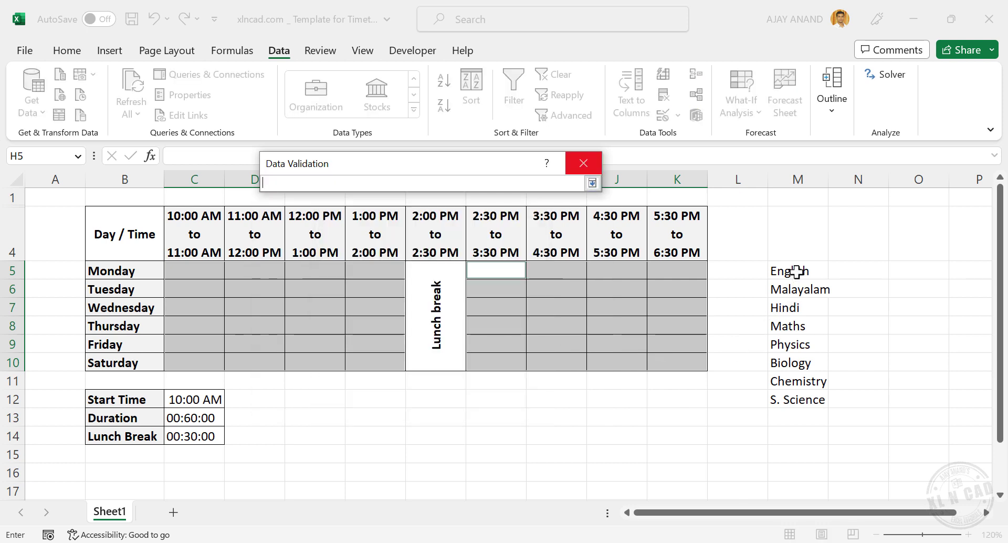
pyautogui.moveTo(796, 271); pyautogui.dragTo(803, 400)
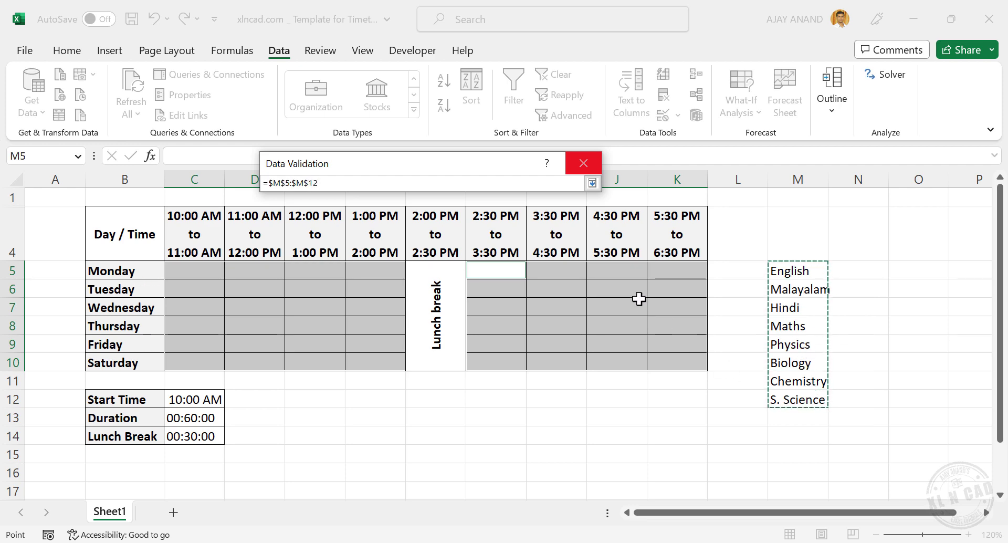
pyautogui.click(592, 182)
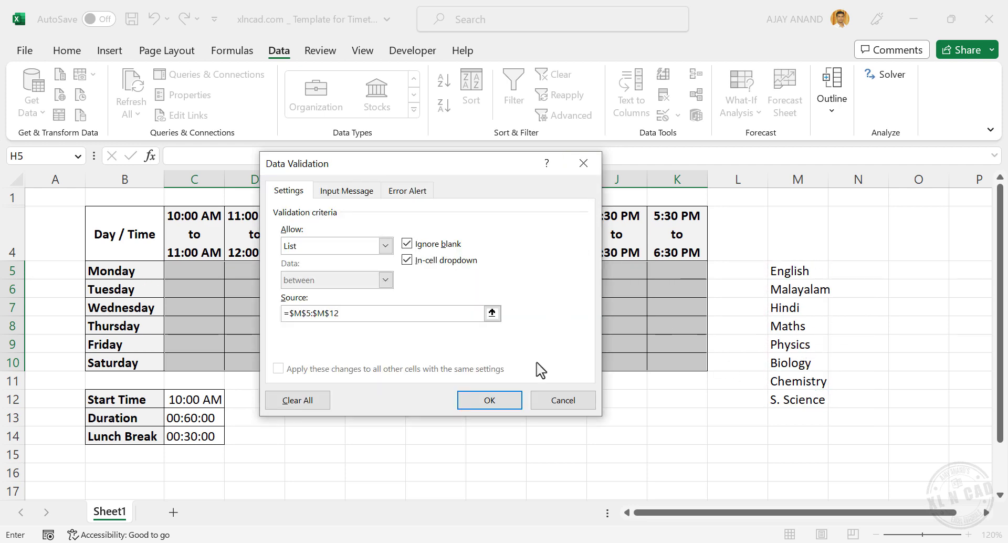
pyautogui.click(505, 405)
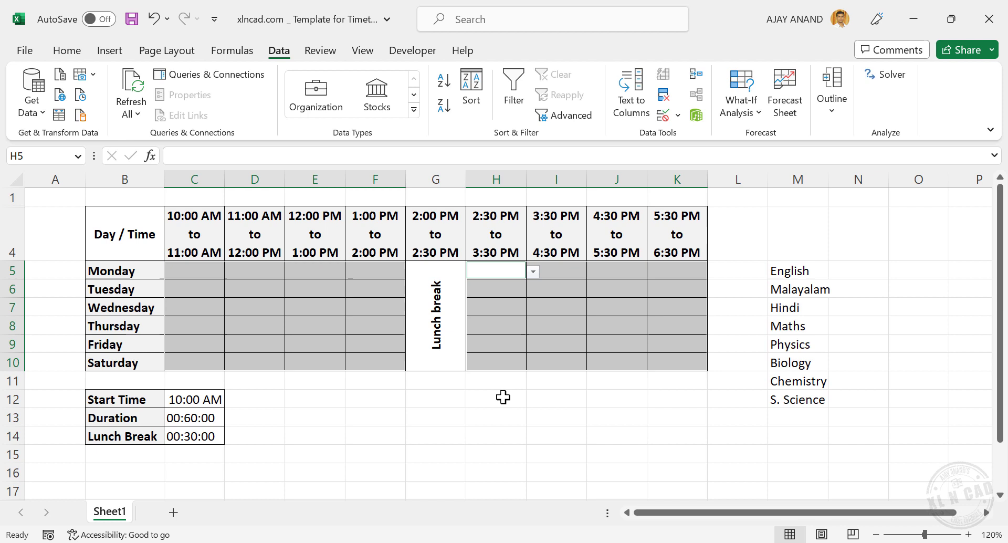
# Step: Pick Maths for H5, Malayalam for C5, and English for C6 and D5 from the dropdowns
pyautogui.click(533, 271)
pyautogui.click(502, 326)
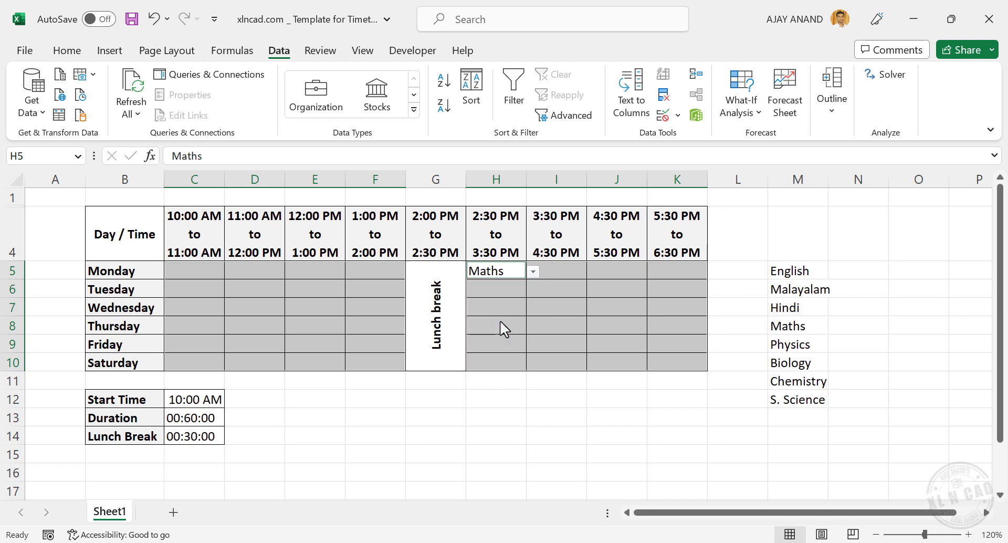
pyautogui.click(564, 328)
pyautogui.click(203, 270)
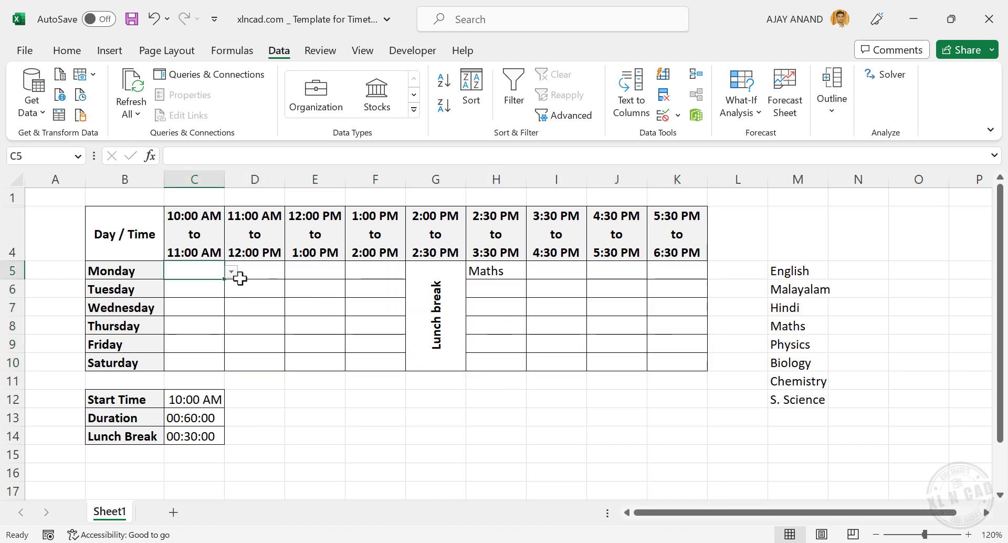
pyautogui.click(232, 272)
pyautogui.click(220, 297)
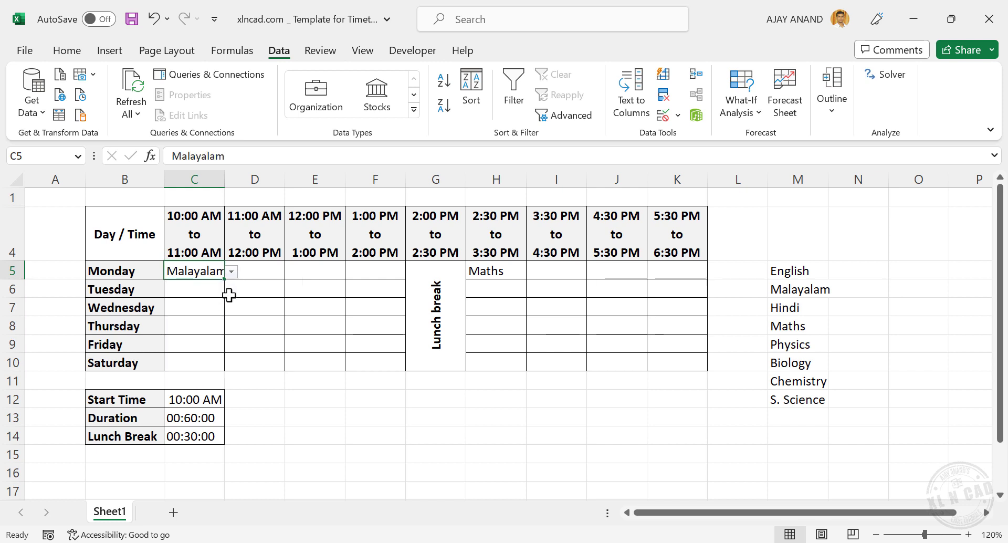
pyautogui.click(211, 293)
pyautogui.click(231, 290)
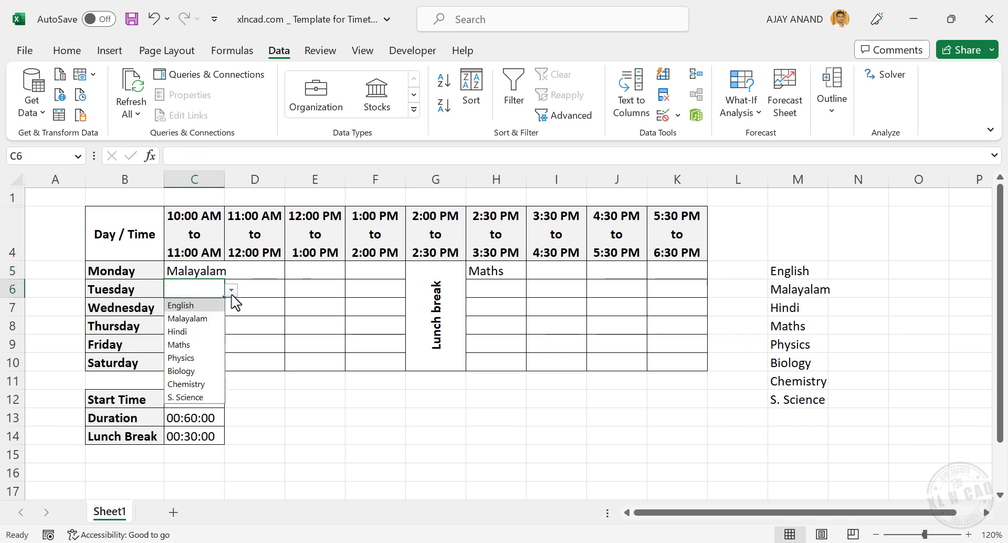
pyautogui.click(200, 306)
pyautogui.click(266, 270)
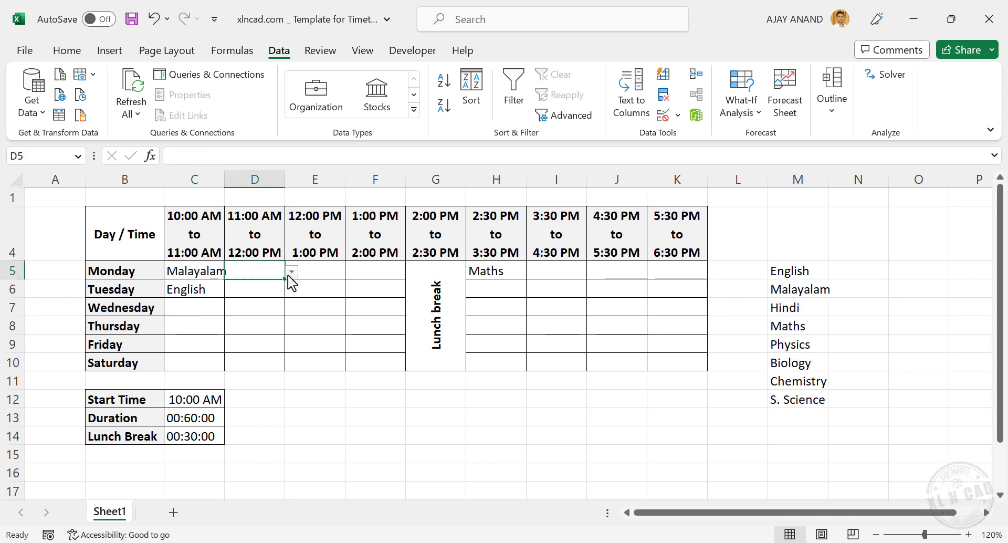
pyautogui.click(290, 271)
pyautogui.click(276, 288)
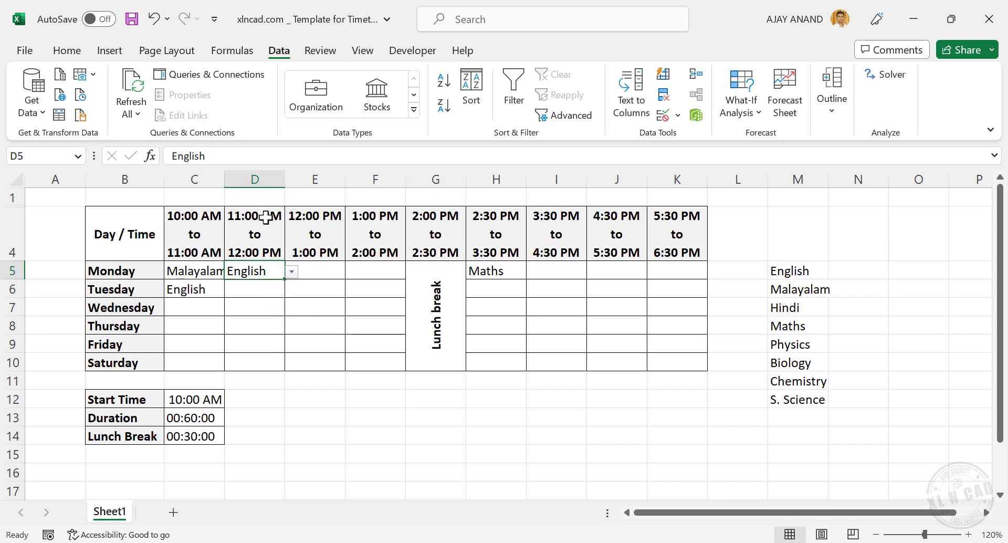
# Step: Widen columns C to K together, then narrow lunch break column G
pyautogui.moveTo(203, 178); pyautogui.dragTo(658, 175)
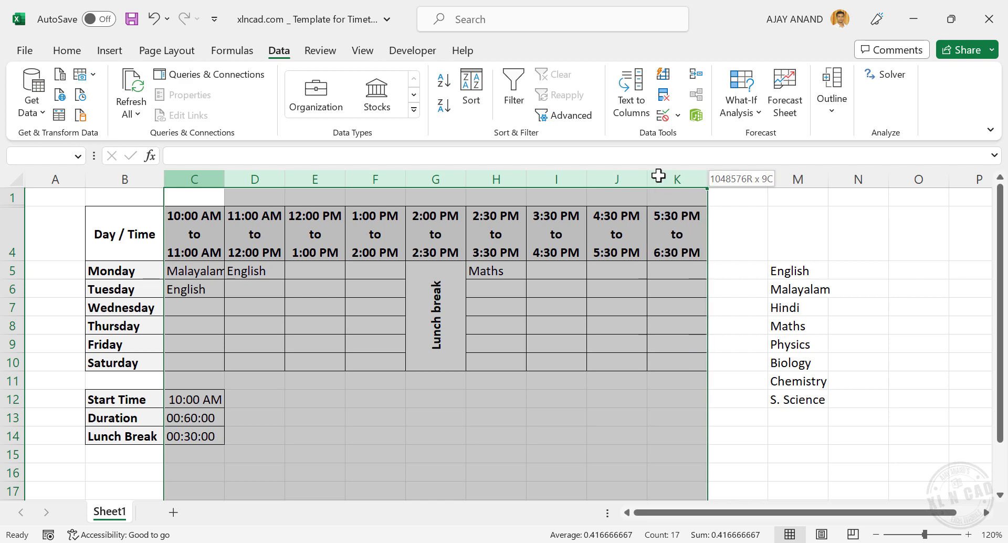
pyautogui.moveTo(225, 178); pyautogui.dragTo(237, 177)
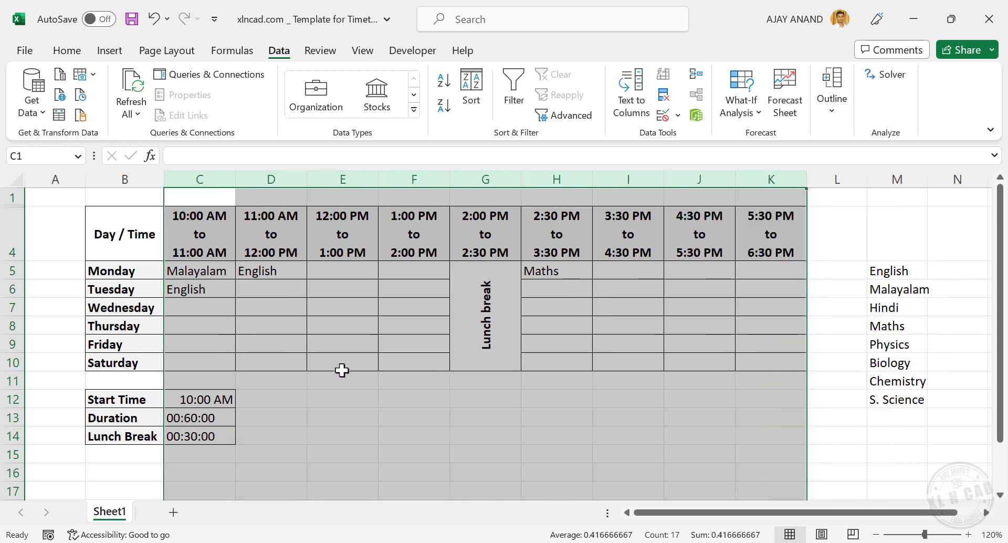
pyautogui.click(458, 415)
pyautogui.moveTo(520, 179); pyautogui.dragTo(506, 183)
# Step: Choose Chemistry for Tuesday's 11:00 AM slot and Physics for Thursday's 5:30 PM slot
pyautogui.click(288, 288)
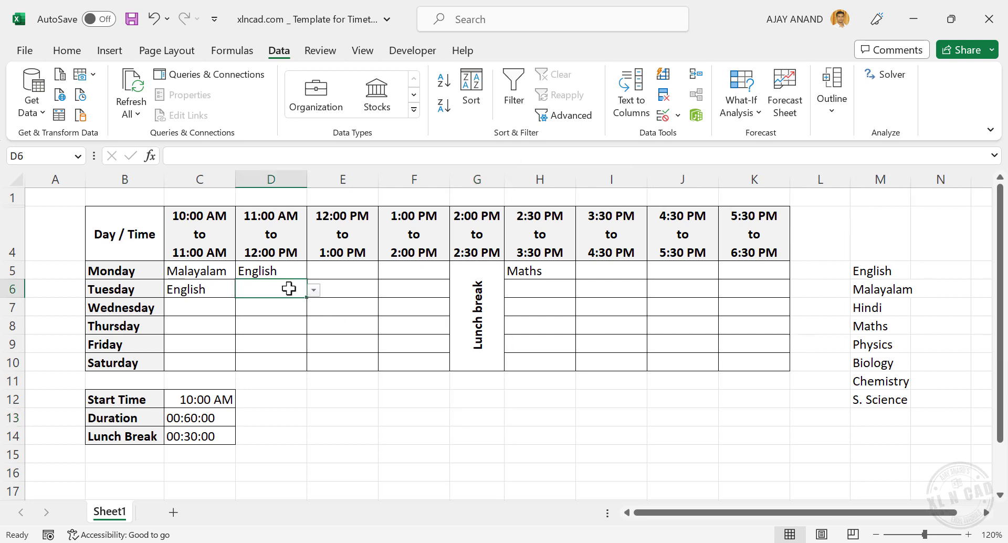
pyautogui.click(313, 290)
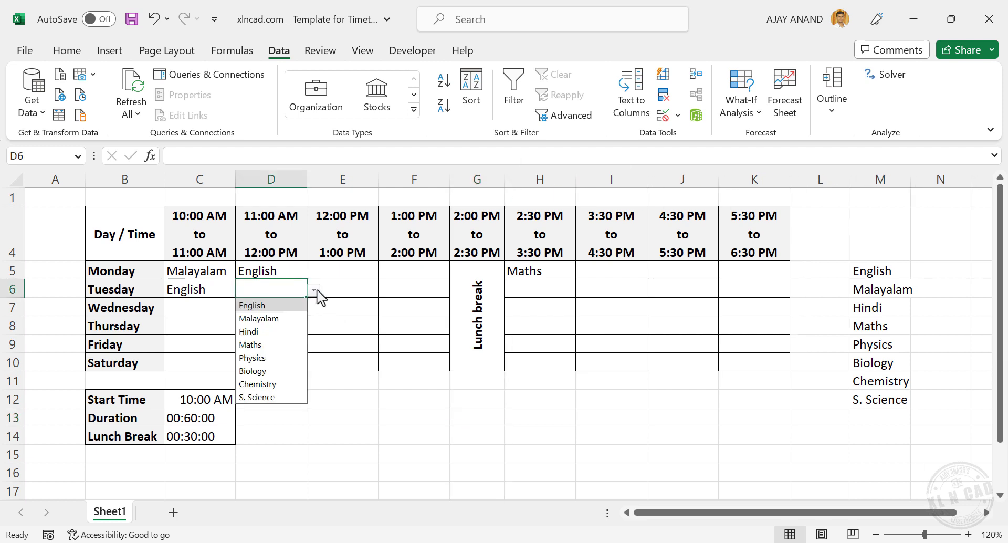
pyautogui.click(290, 384)
pyautogui.click(372, 273)
pyautogui.click(385, 272)
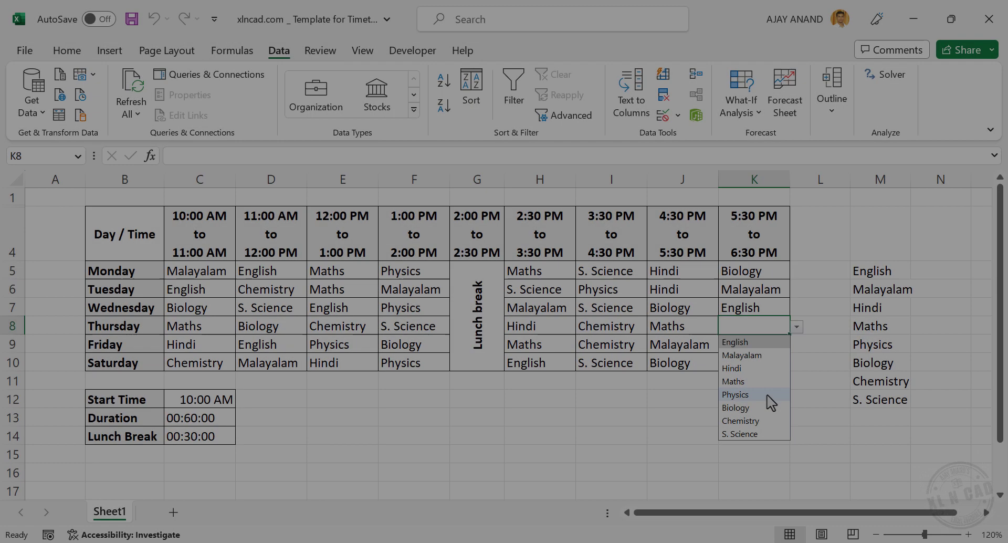
pyautogui.click(735, 394)
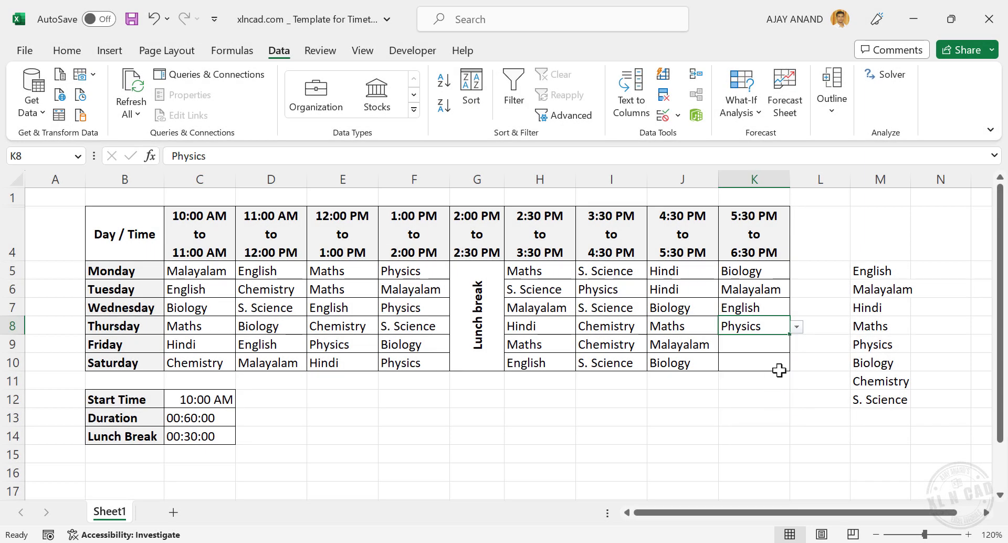
# Step: Pick Physics in K9 for Friday and Maths in K10 for Saturday's last period
pyautogui.click(777, 346)
pyautogui.click(797, 345)
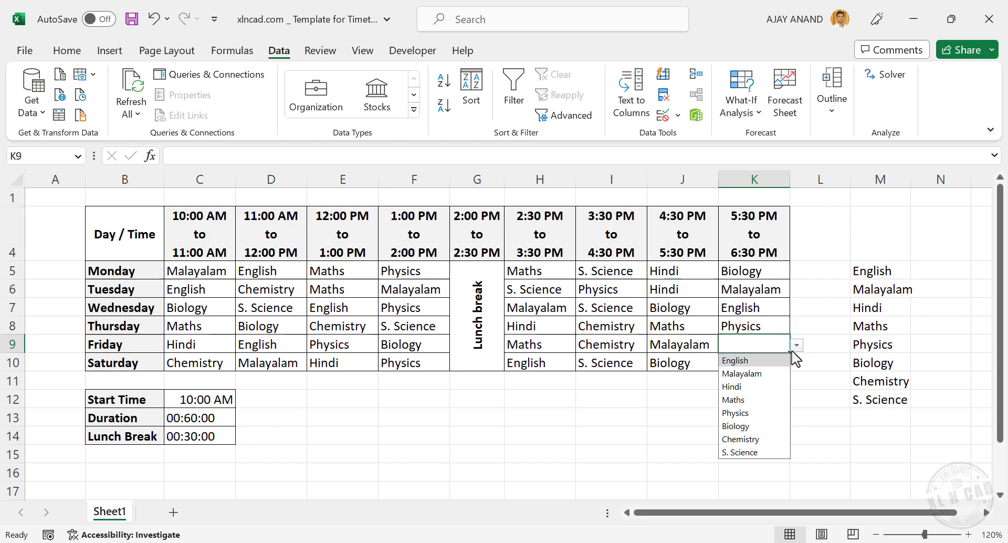
pyautogui.click(764, 413)
pyautogui.click(778, 363)
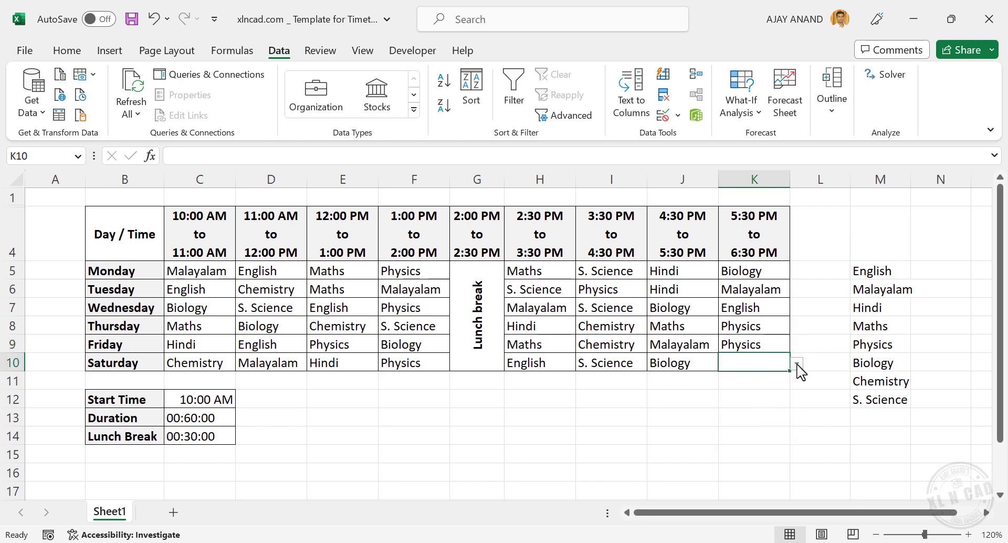
pyautogui.click(797, 363)
pyautogui.click(746, 420)
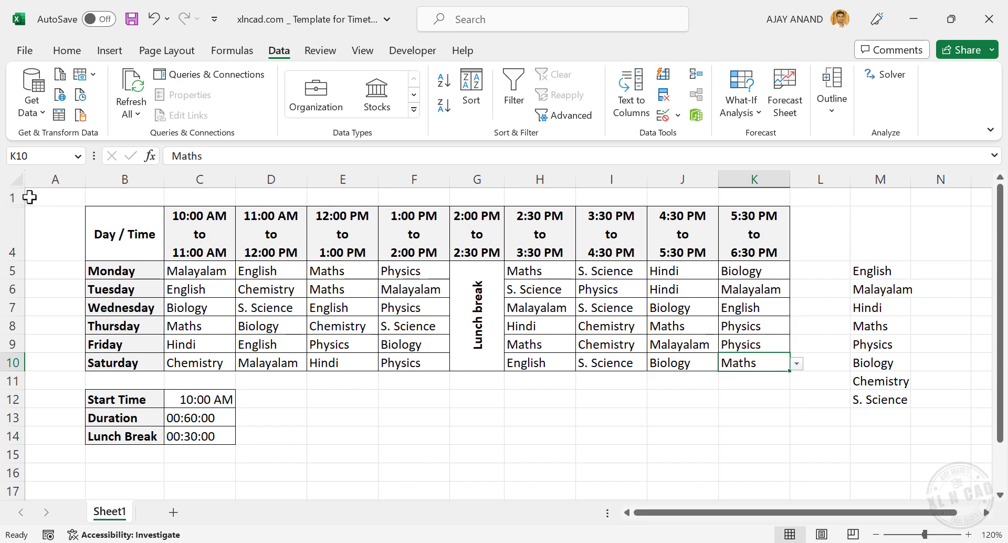
# Step: Insert two blank rows above the timetable
pyautogui.rightClick(29, 197)
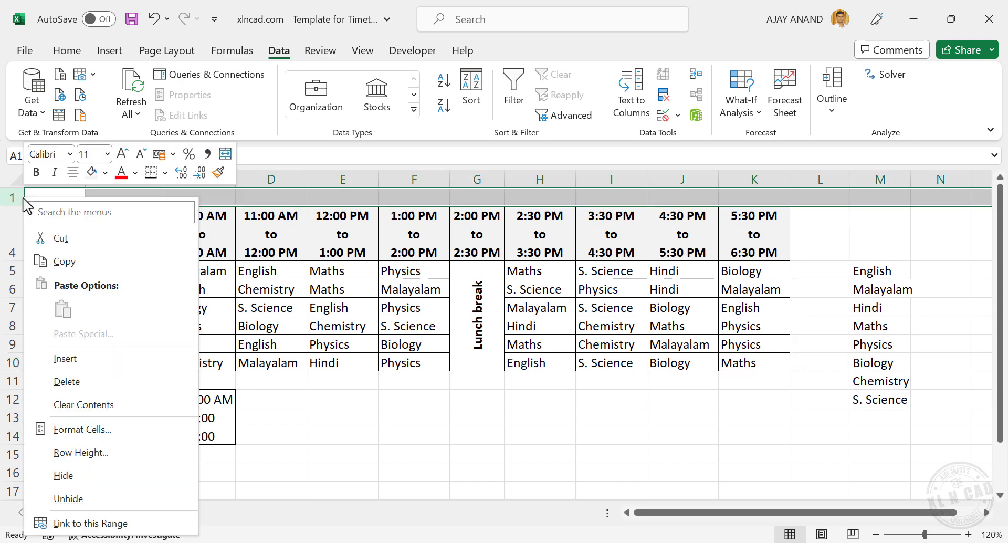
pyautogui.click(65, 358)
pyautogui.rightClick(18, 199)
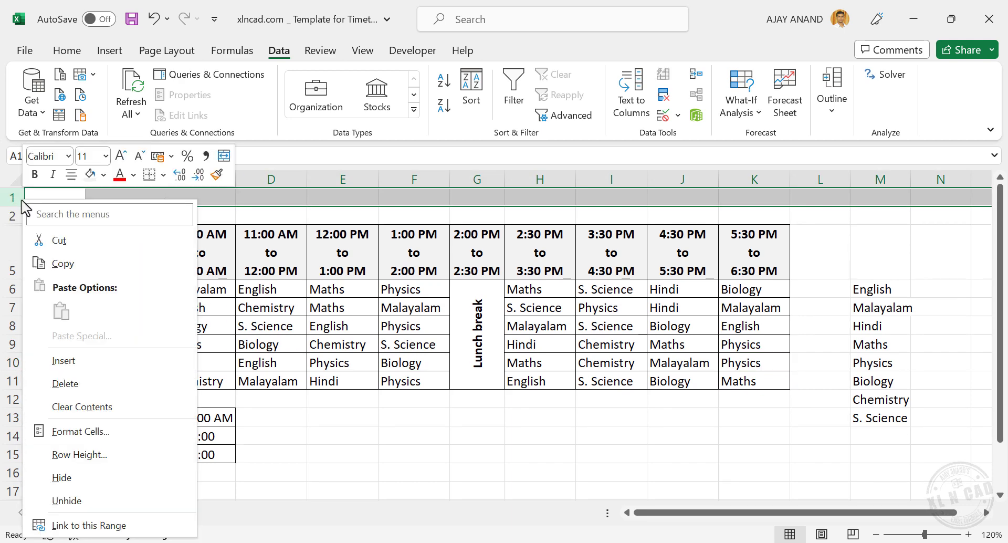
pyautogui.click(73, 358)
# Step: Enter 'School:' in B1 and 'Class:' in B2, then select both labels
pyautogui.click(142, 202)
pyautogui.write('S')
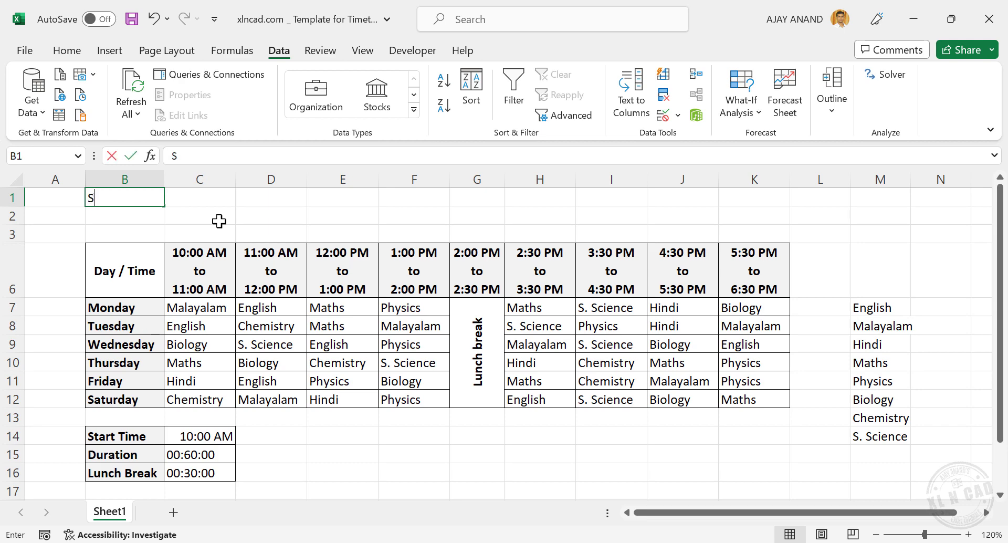
pyautogui.write('chool:')
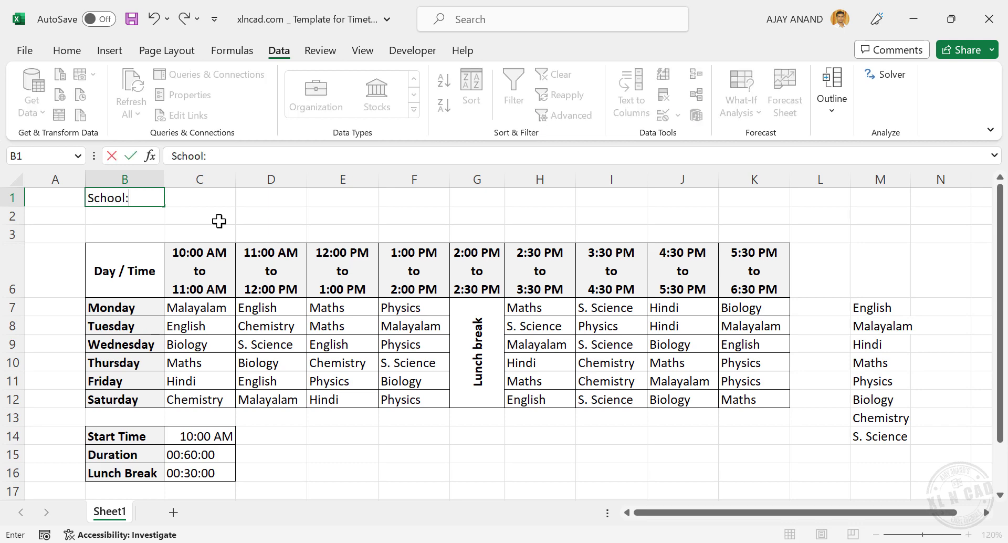
pyautogui.press('Return')
pyautogui.write('Class')
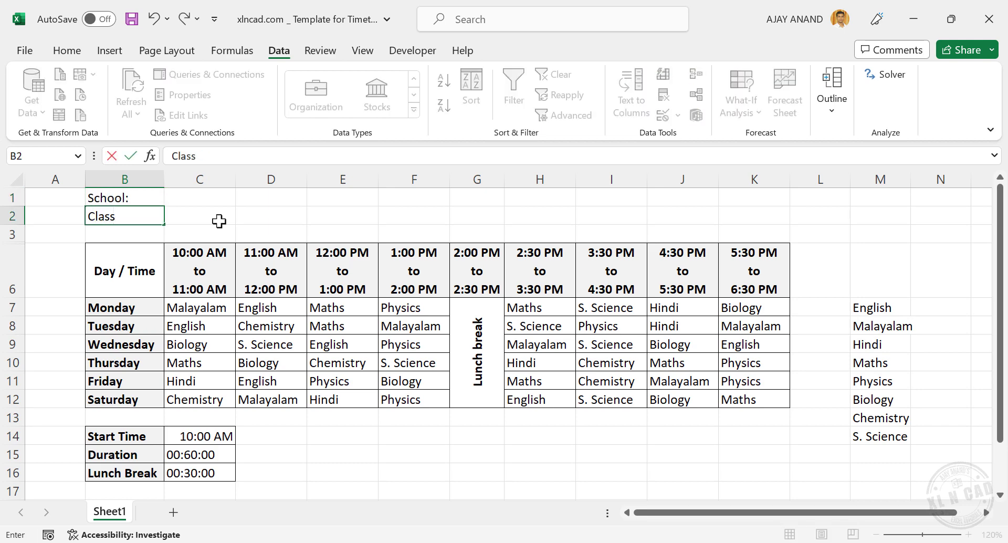
pyautogui.write(':')
pyautogui.press('Return')
pyautogui.moveTo(137, 198); pyautogui.dragTo(139, 212)
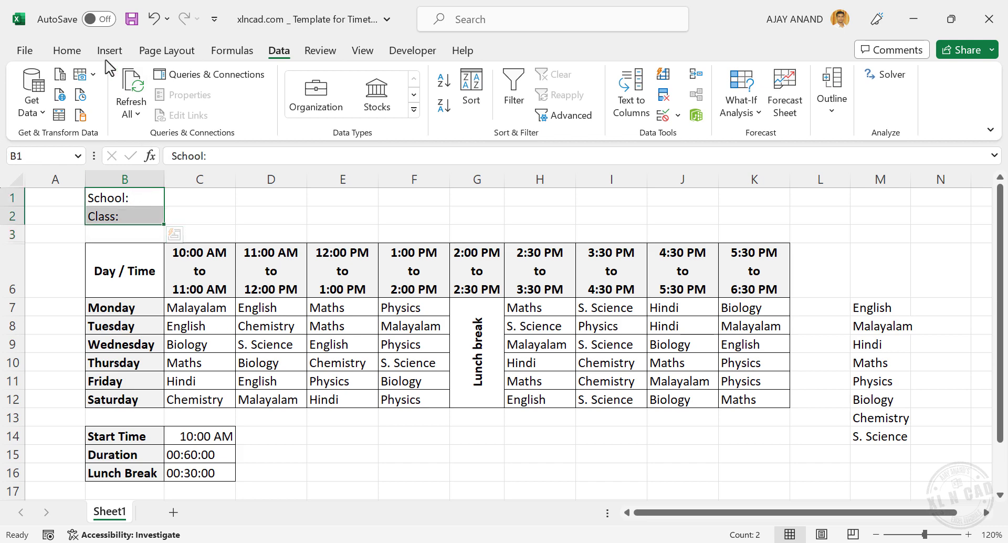
# Step: Bold the School and Class labels and left-align cells C1:C2
pyautogui.click(67, 51)
pyautogui.click(103, 105)
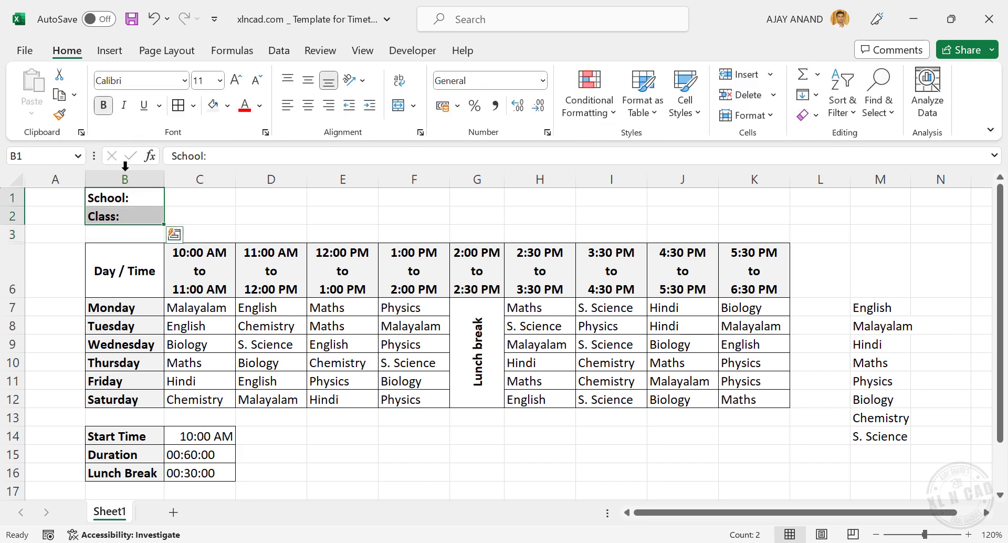
pyautogui.moveTo(198, 195); pyautogui.dragTo(198, 213)
pyautogui.click(287, 105)
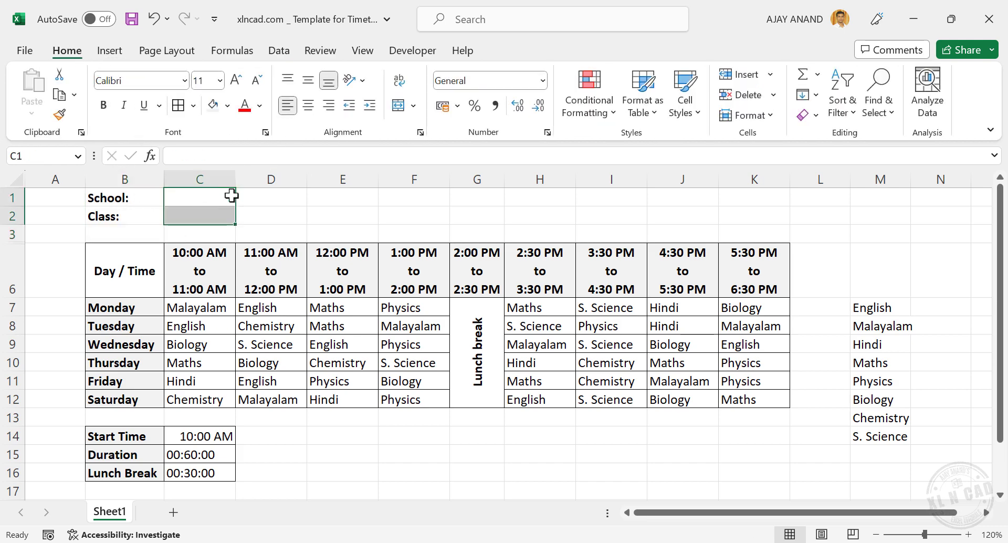
# Step: Enter 'ABC Secondary School' in C1 and 'X A' in C2
pyautogui.click(232, 196)
pyautogui.write('ABC Secondary School')
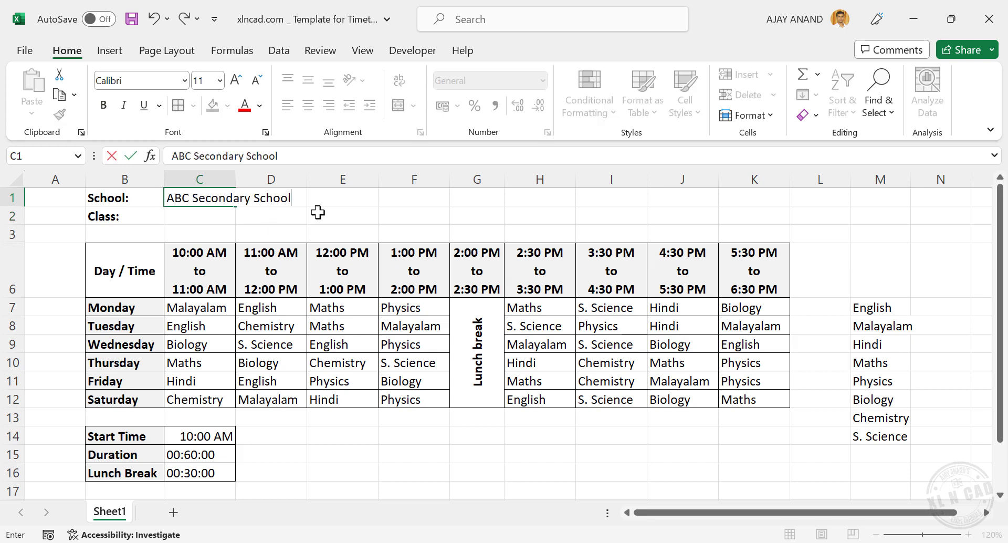
pyautogui.press('Return')
pyautogui.write('X A')
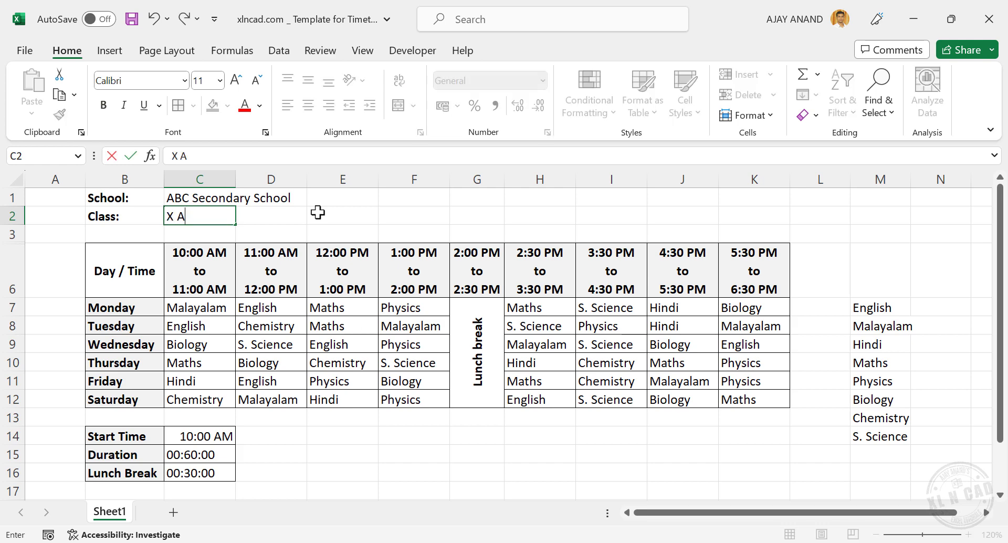
pyautogui.press('Return')
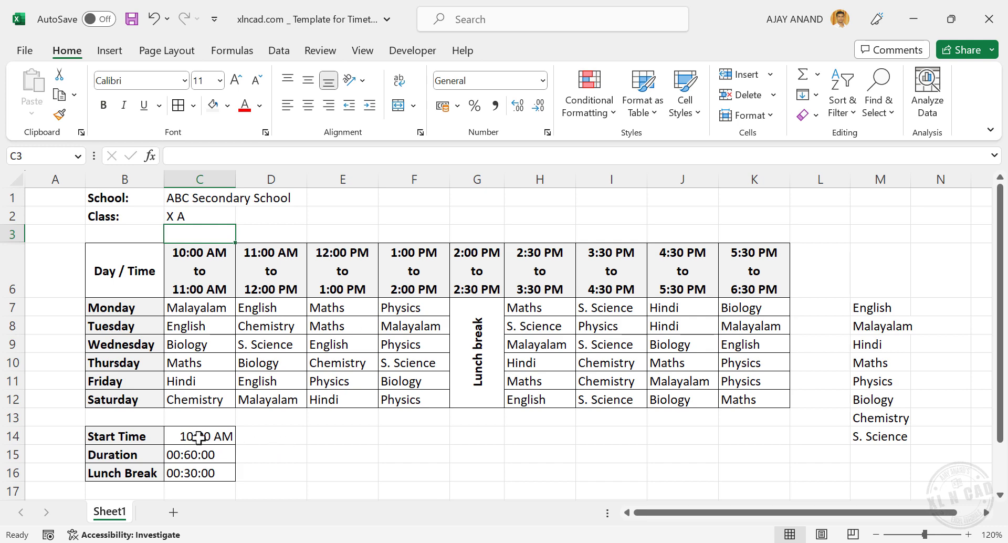
# Step: Change the Start Time to 08:00 so the day begins at 8:00 AM
pyautogui.click(199, 438)
pyautogui.doubleClick(183, 156)
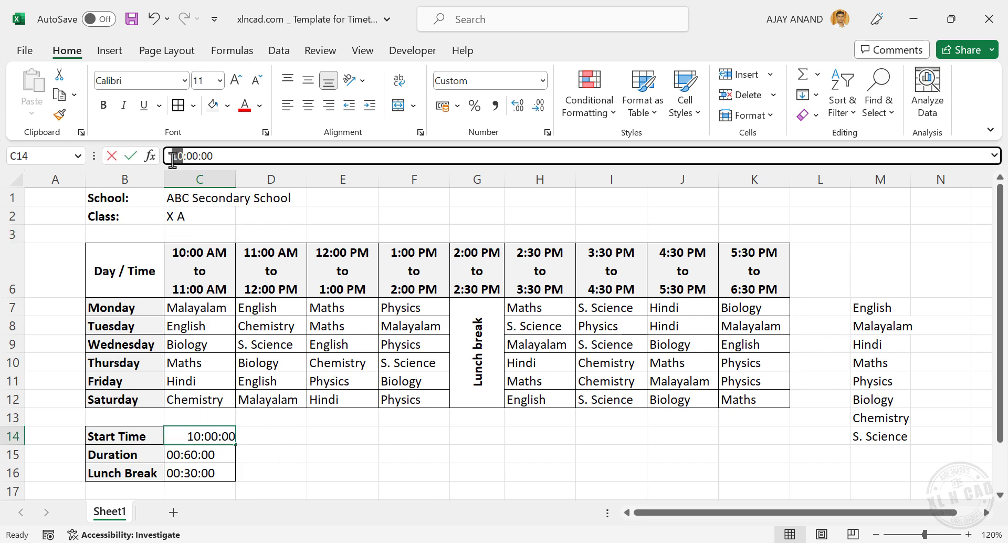
pyautogui.write('08')
pyautogui.press('Return')
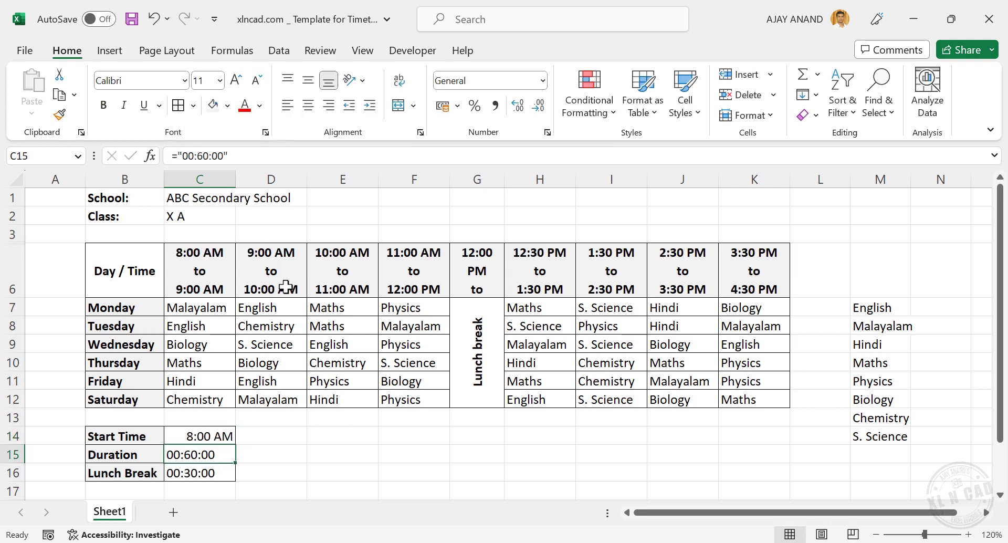
# Step: Widen the lunch break column and set the Lunch Break to 00:60:00
pyautogui.moveTo(505, 182); pyautogui.dragTo(508, 182)
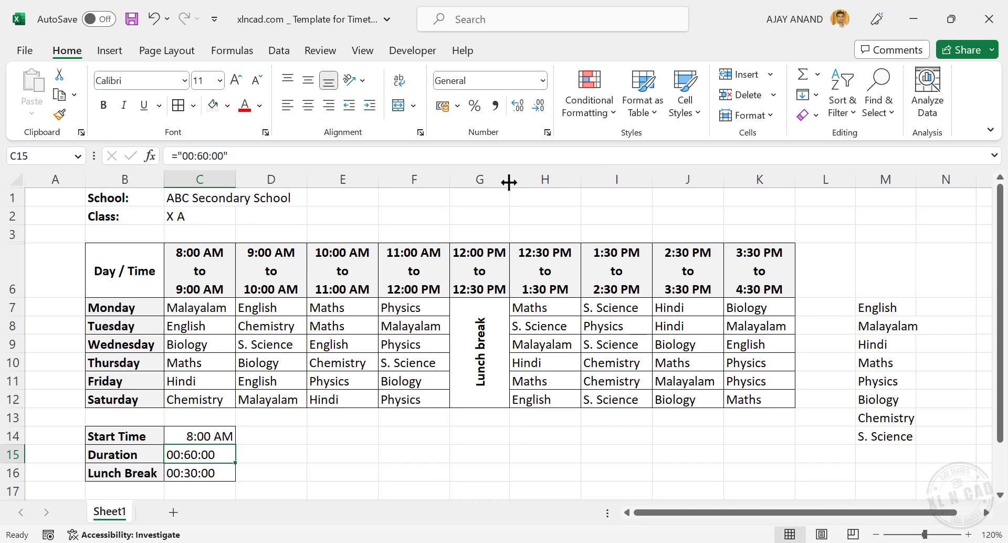
pyautogui.click(205, 470)
pyautogui.doubleClick(207, 156)
pyautogui.write('60')
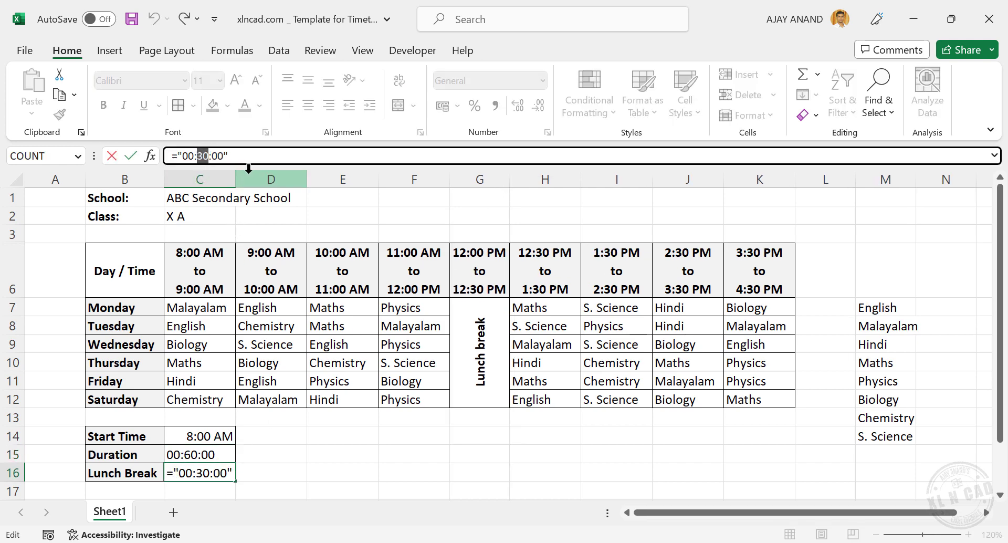
pyautogui.press('Return')
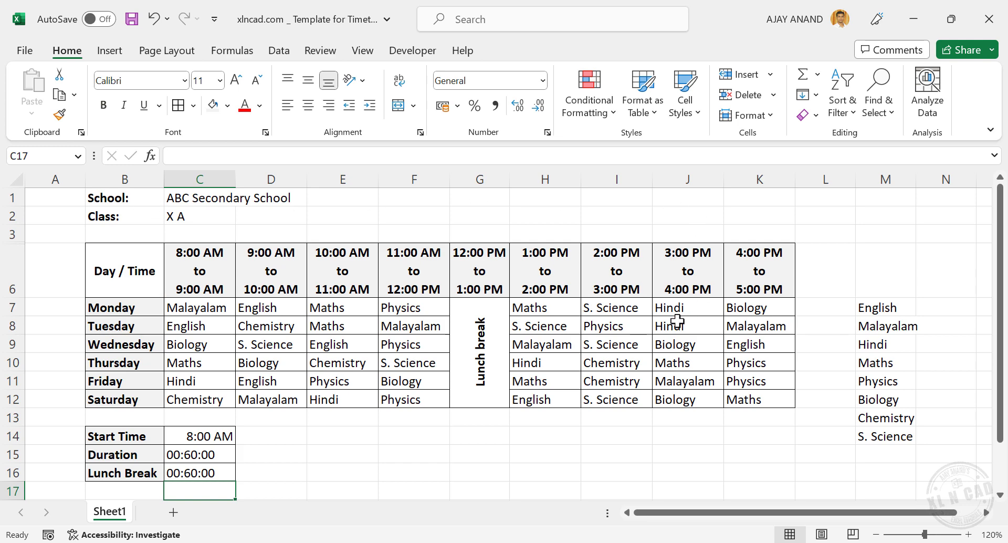
# Step: Set B1:K12, the timetable with its School and Class rows, as the print area
pyautogui.moveTo(115, 198)
pyautogui.mouseDown()
pyautogui.moveTo(731, 334)
pyautogui.moveTo(758, 364)
pyautogui.mouseUp()
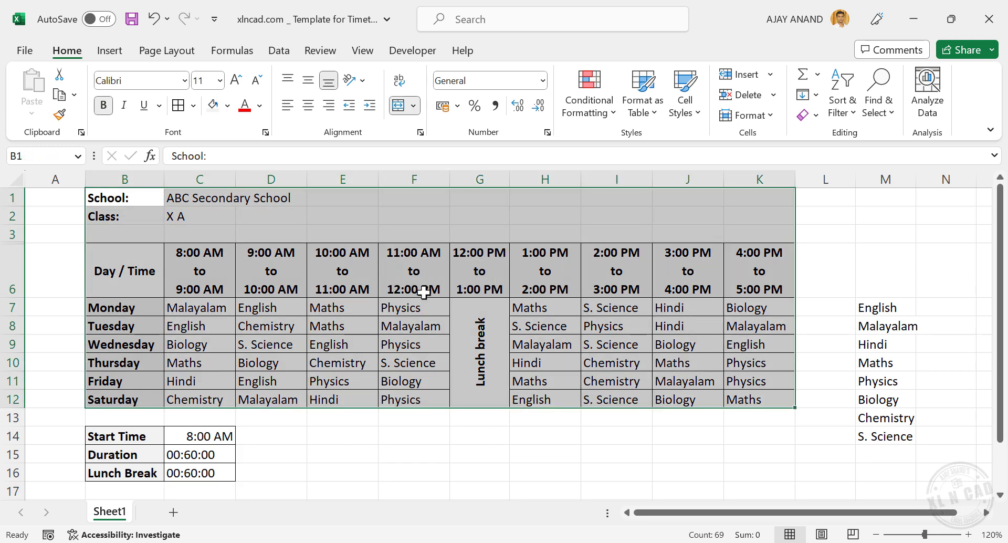
pyautogui.click(173, 59)
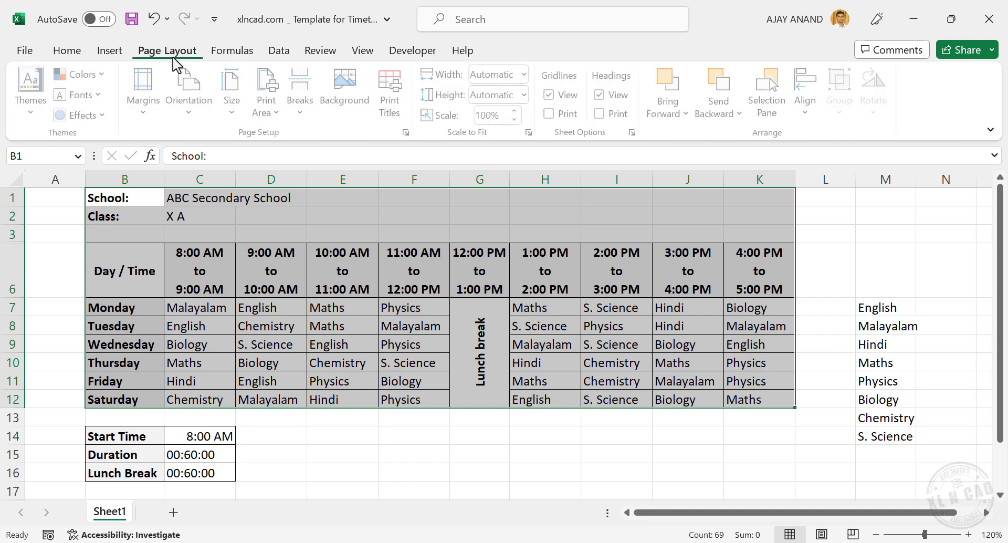
pyautogui.click(278, 120)
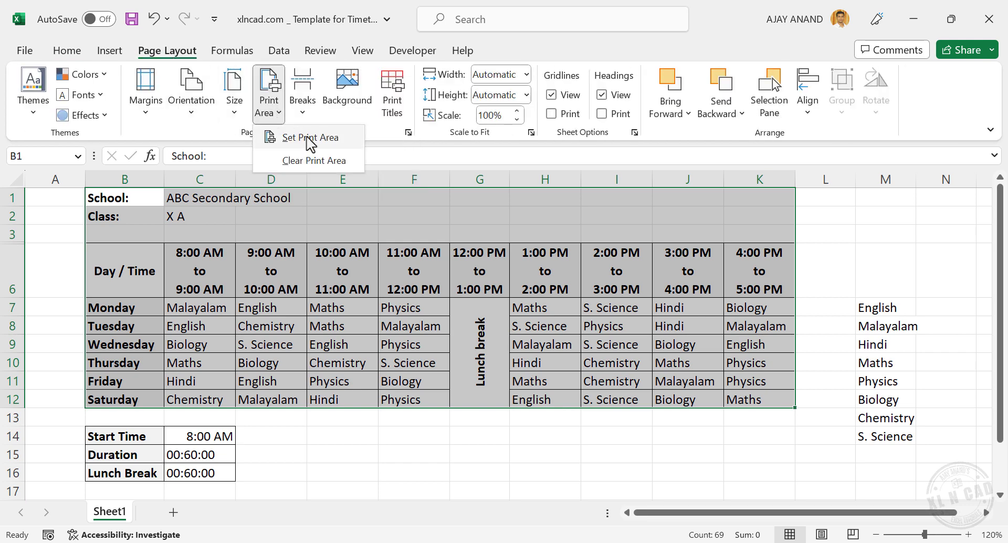
pyautogui.click(351, 149)
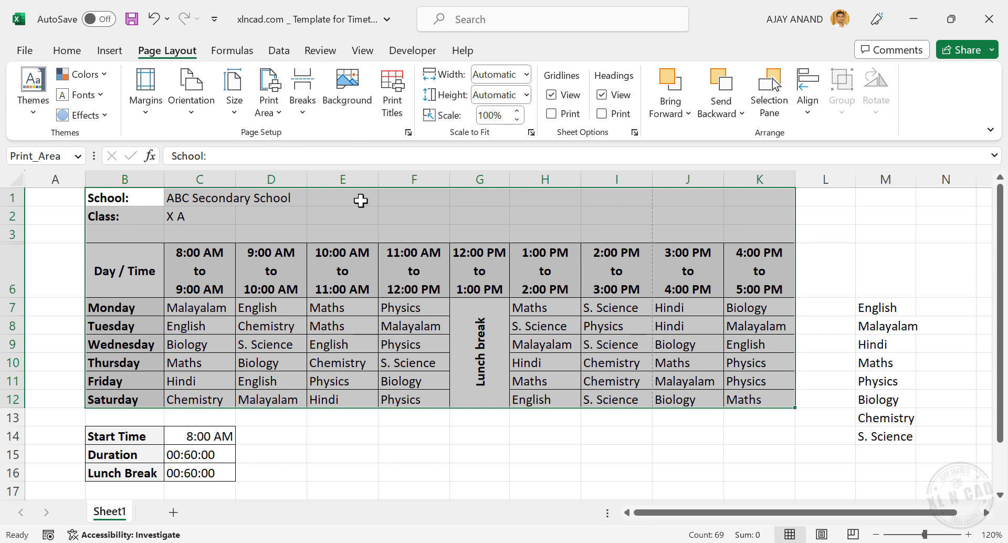
pyautogui.click(362, 321)
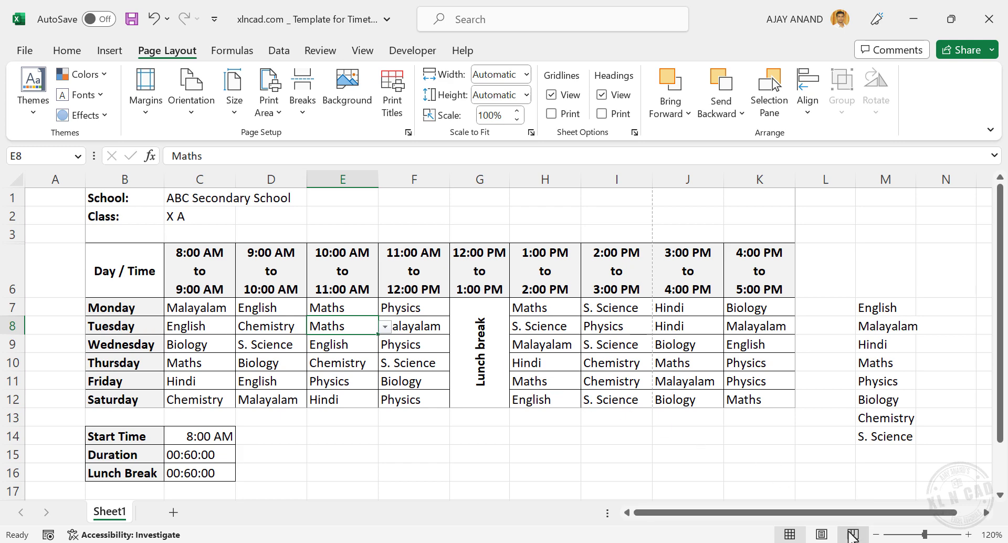
# Step: In Page Break Preview, drag the page break past column K, then return to Normal view
pyautogui.click(853, 535)
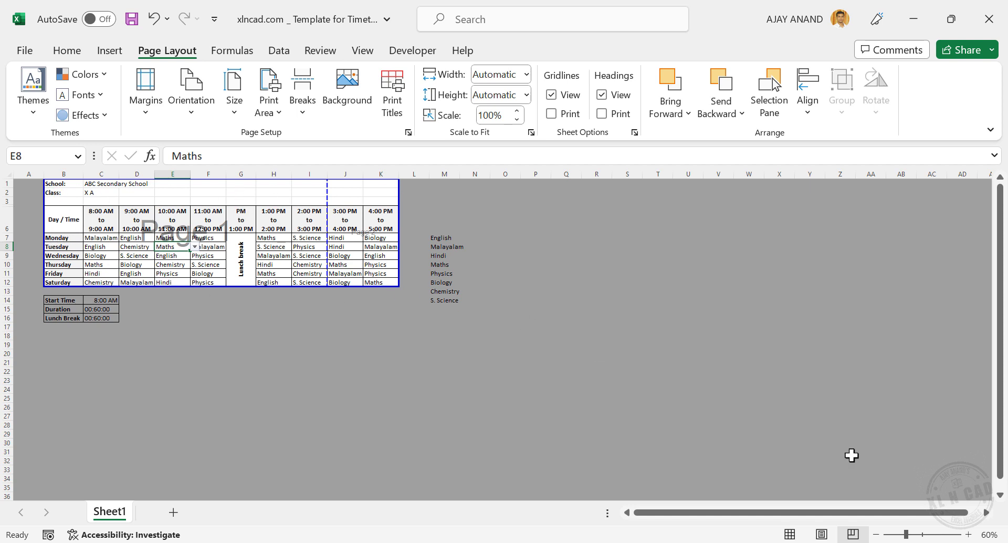
pyautogui.click(969, 533)
pyautogui.click(969, 534)
pyautogui.click(968, 533)
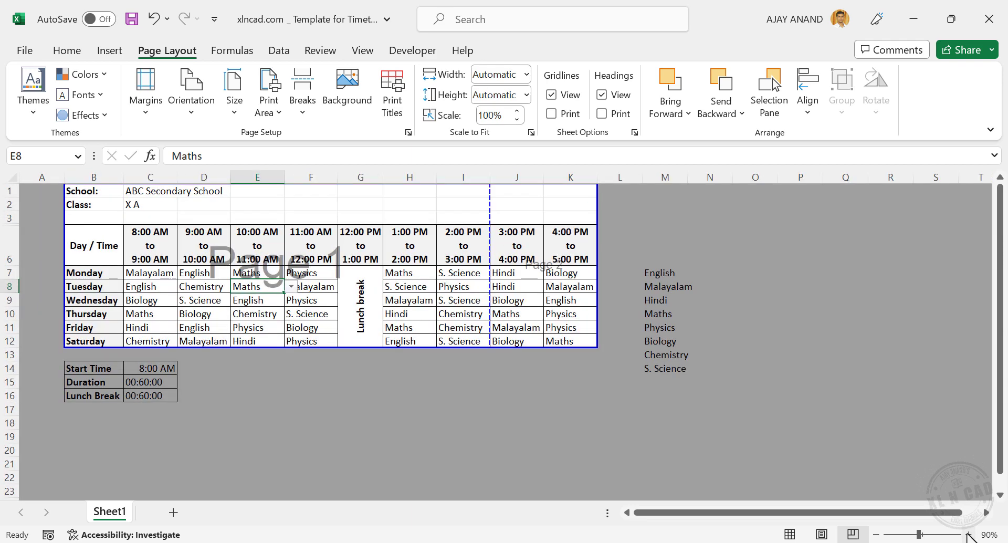
pyautogui.click(968, 534)
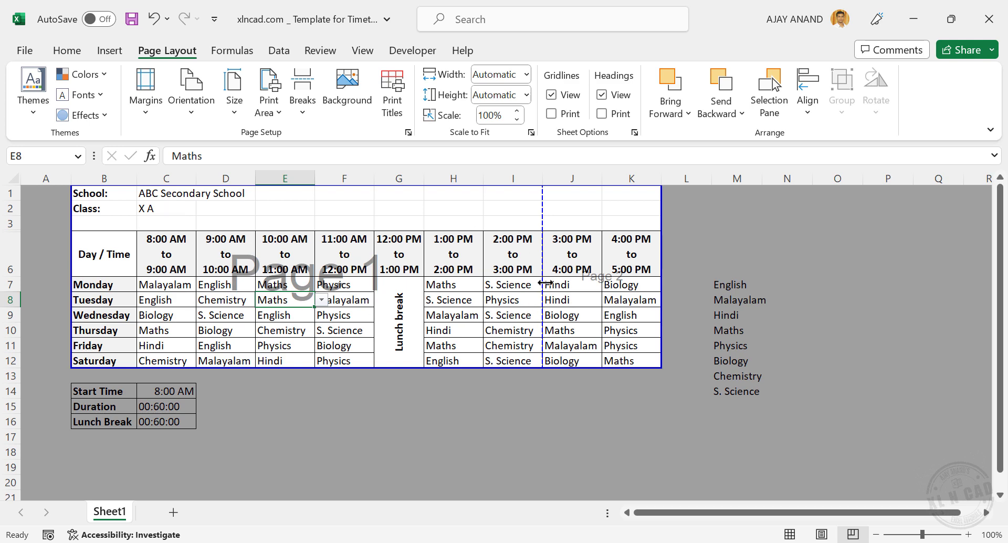
pyautogui.moveTo(545, 270); pyautogui.dragTo(666, 277)
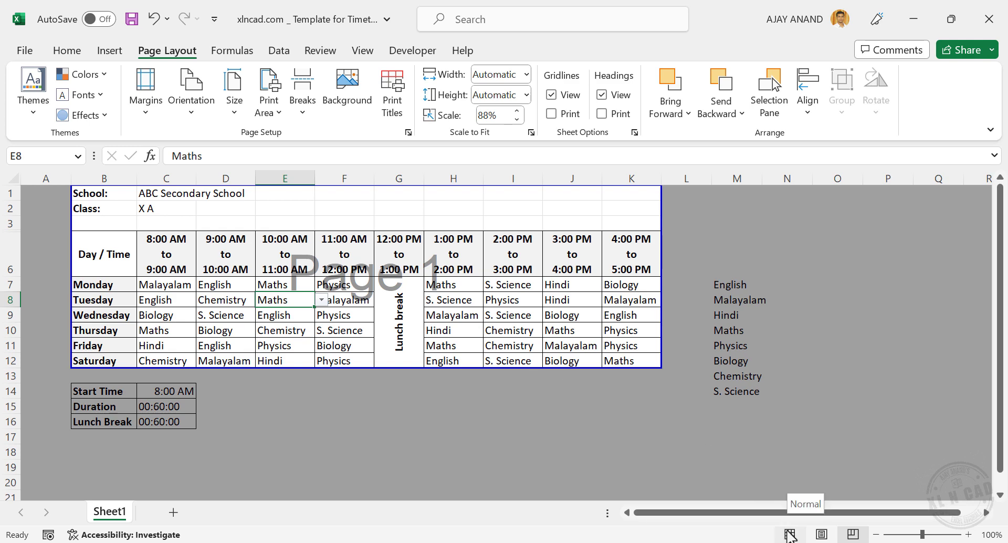
pyautogui.click(789, 533)
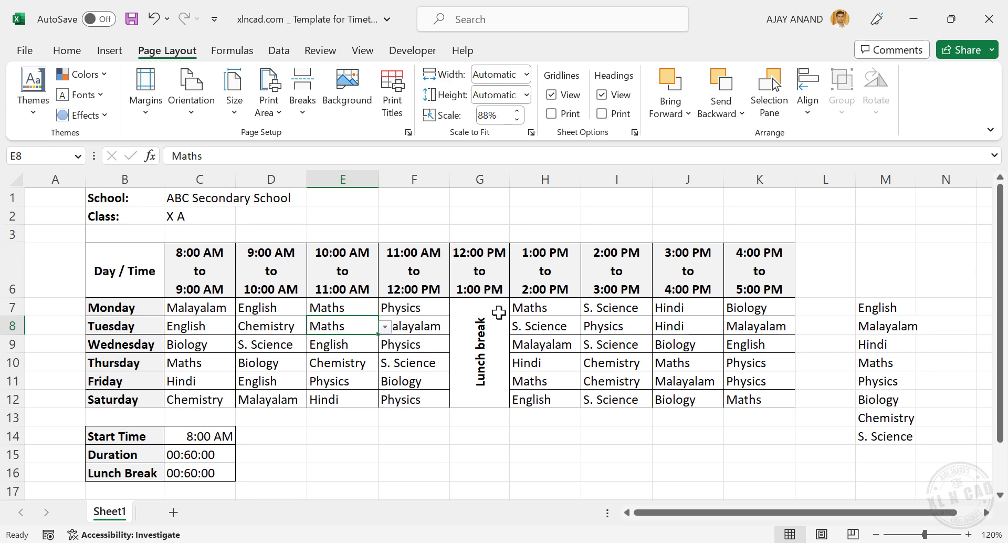
# Step: In Print settings, switch the printout to Landscape on A4 paper
pyautogui.click(29, 53)
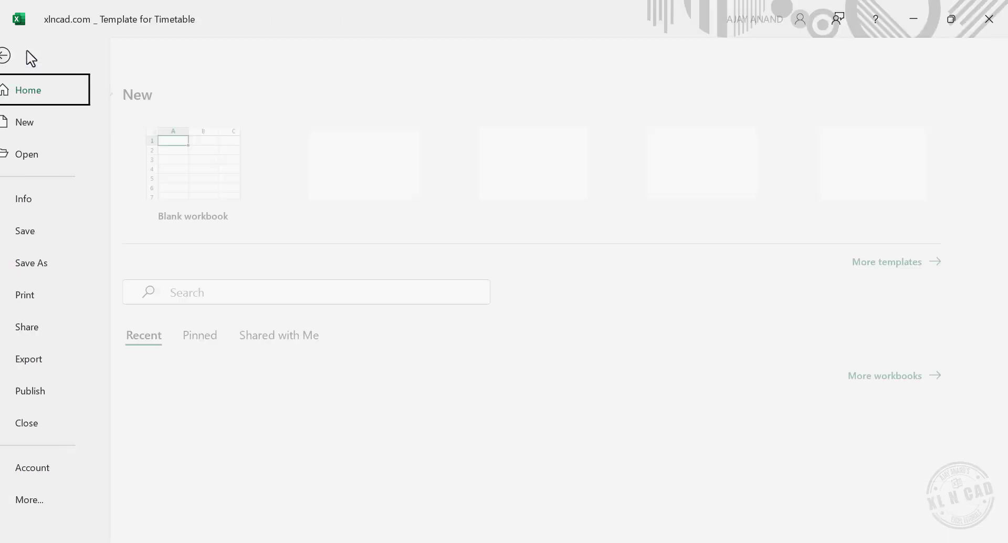
pyautogui.click(73, 299)
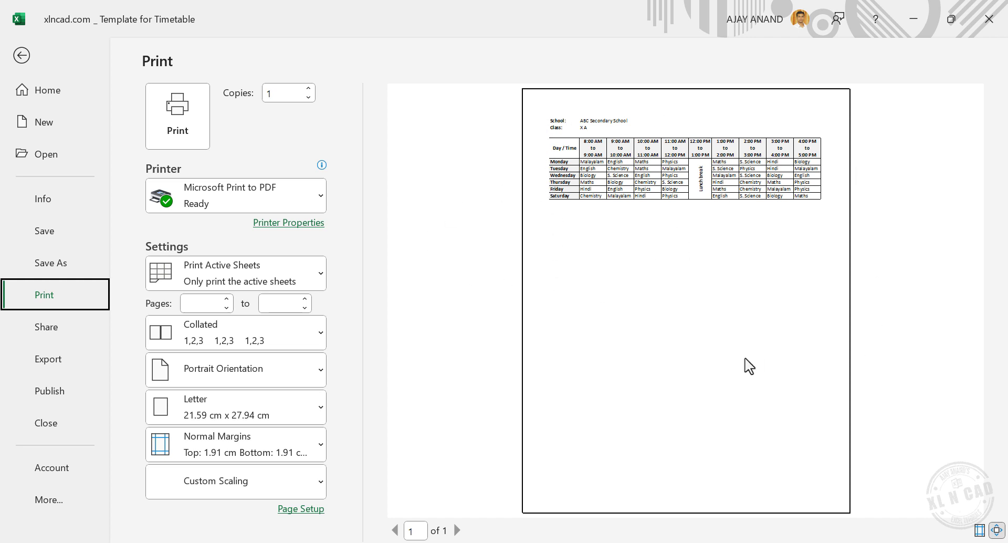
pyautogui.click(316, 382)
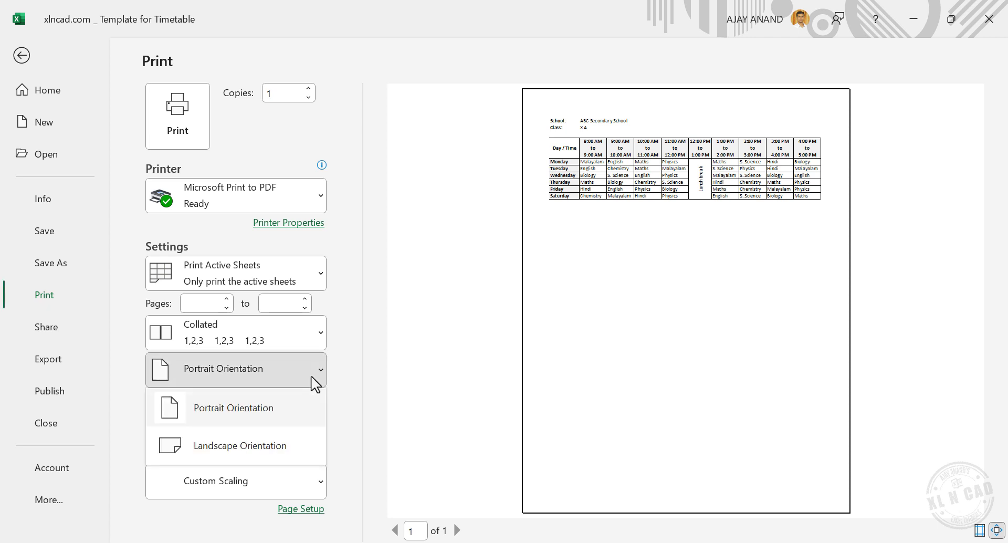
pyautogui.click(295, 447)
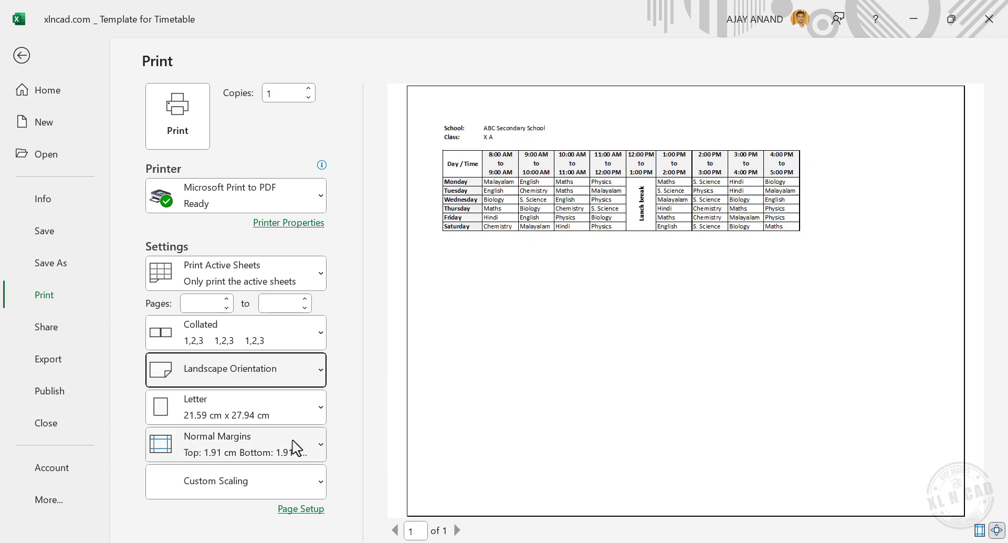
pyautogui.click(320, 415)
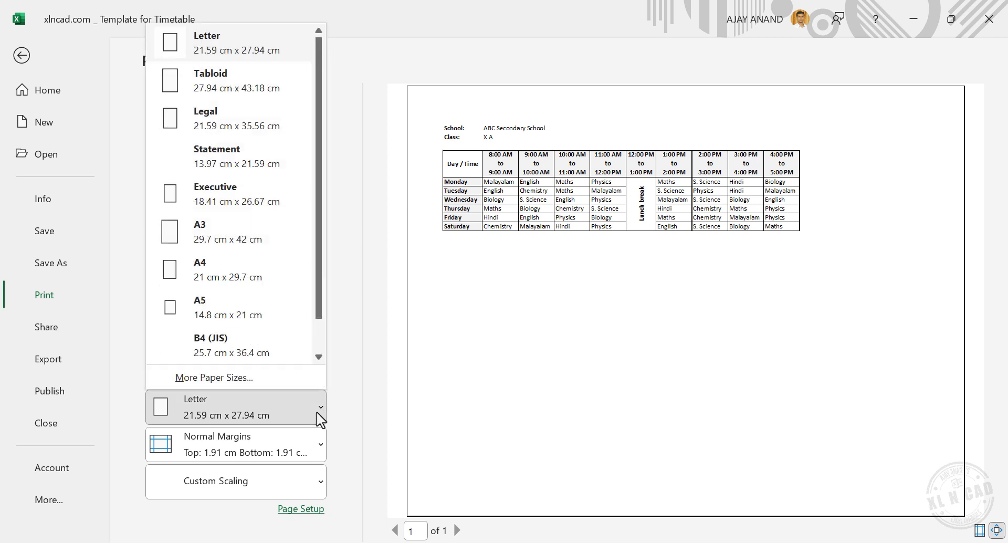
pyautogui.click(253, 283)
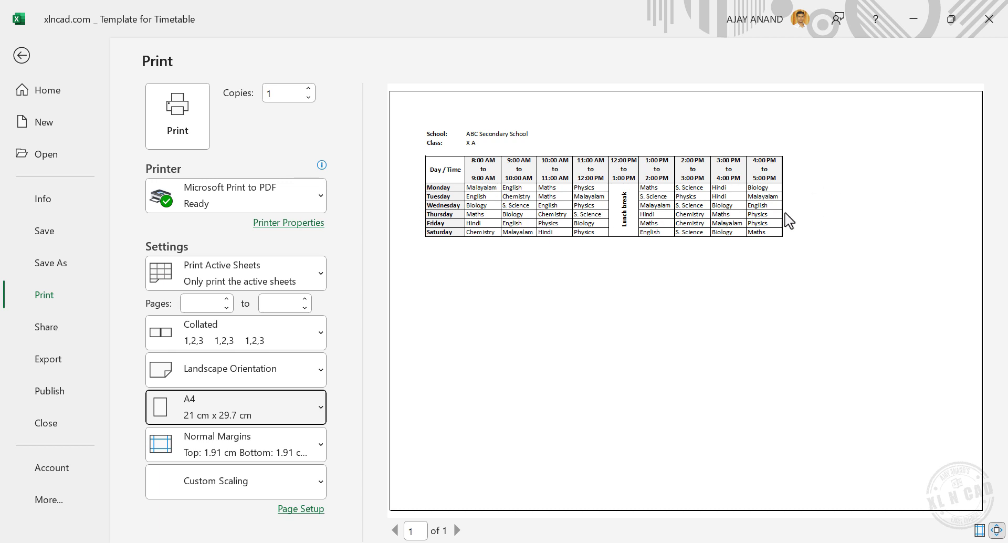
# Step: Set left and right margins to 0.5 and centre the timetable horizontally
pyautogui.click(322, 509)
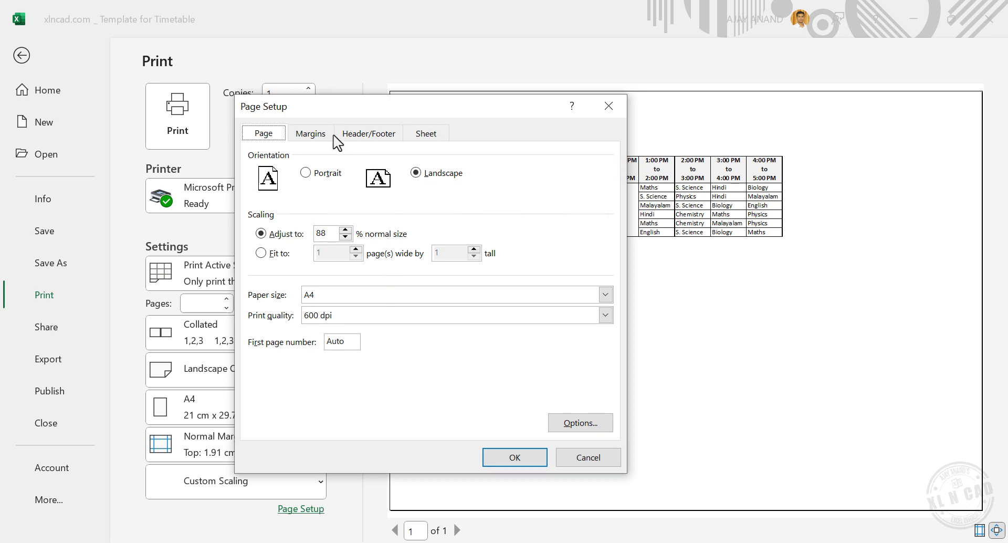
pyautogui.click(330, 134)
pyautogui.doubleClick(338, 252)
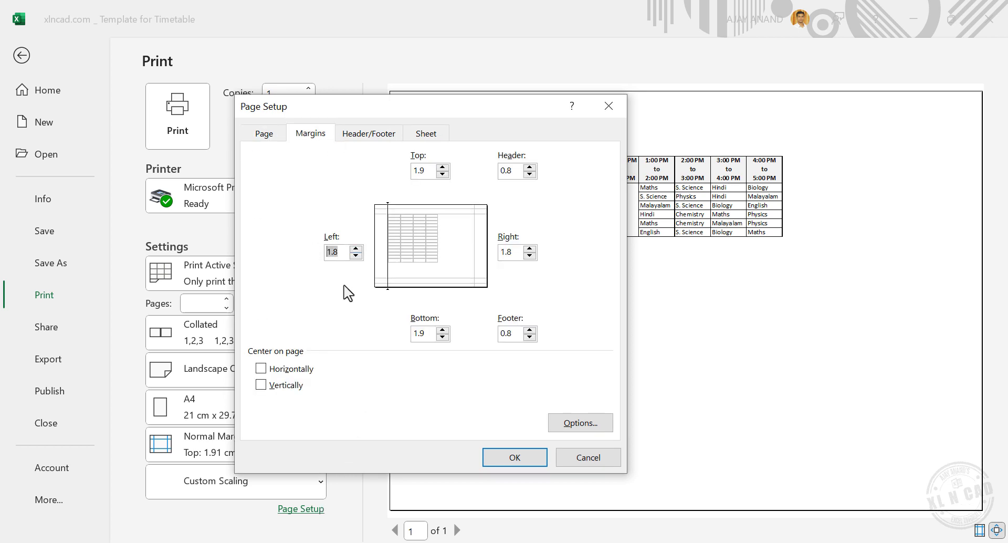
pyautogui.write('0.5')
pyautogui.doubleClick(516, 253)
pyautogui.click(261, 369)
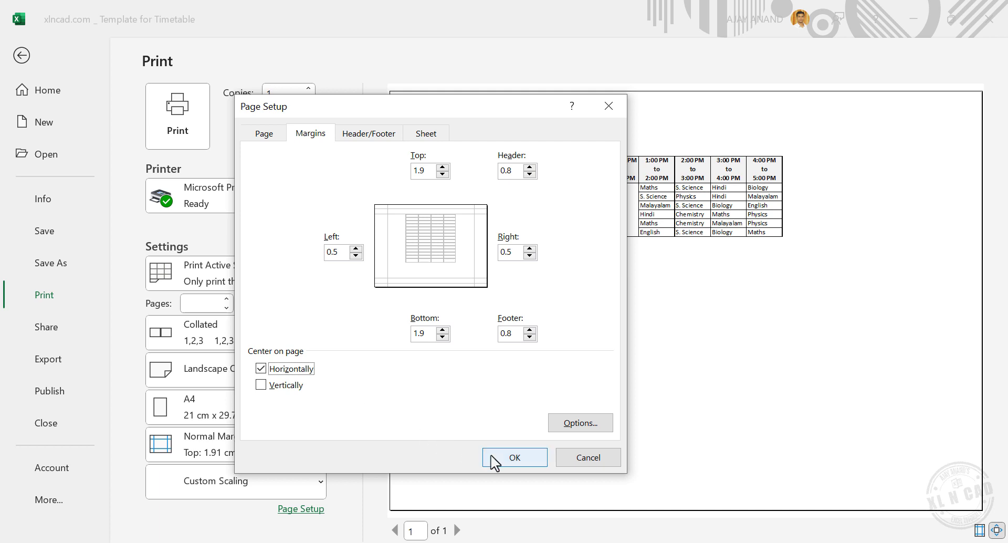
pyautogui.click(490, 459)
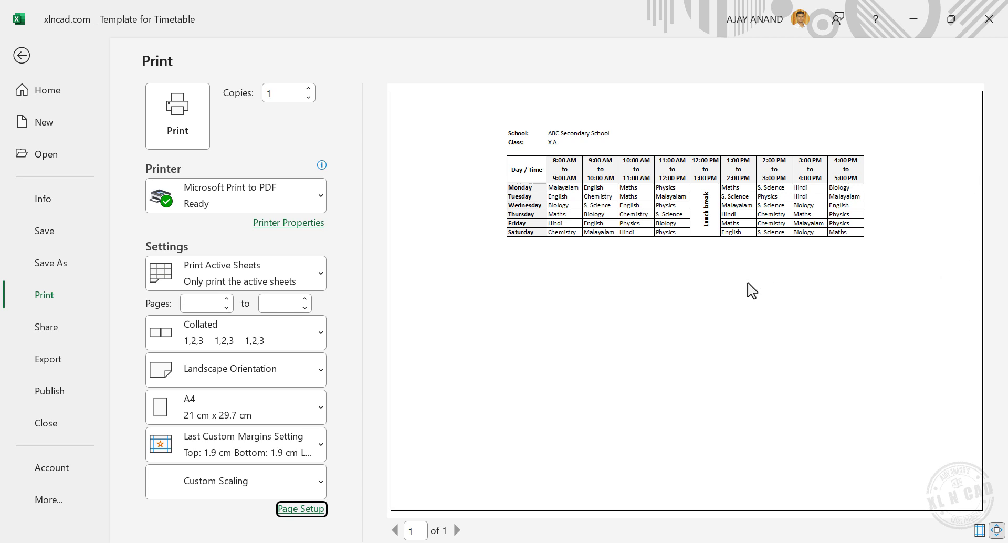
# Step: Raise the Page Setup print scaling step by step to 130%
pyautogui.click(313, 511)
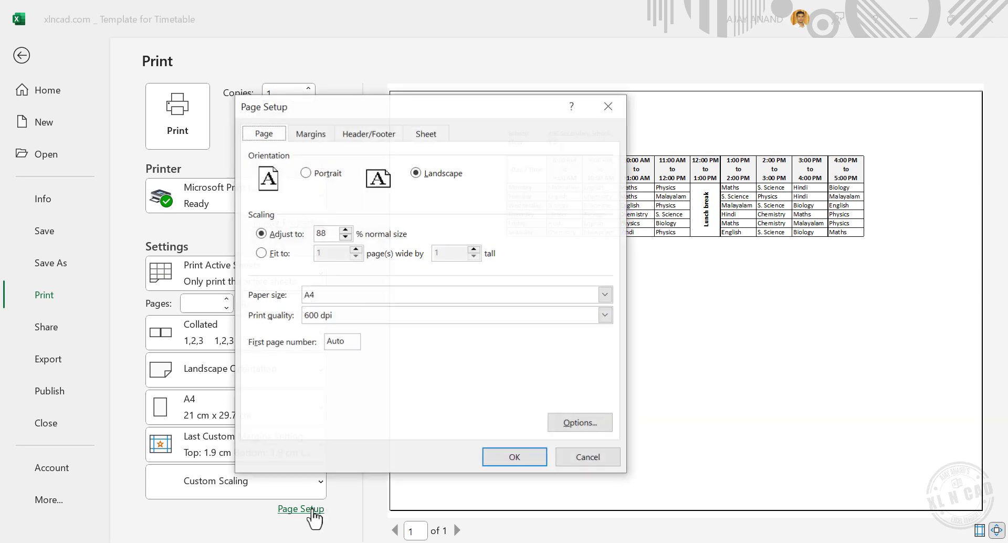
pyautogui.click(345, 231)
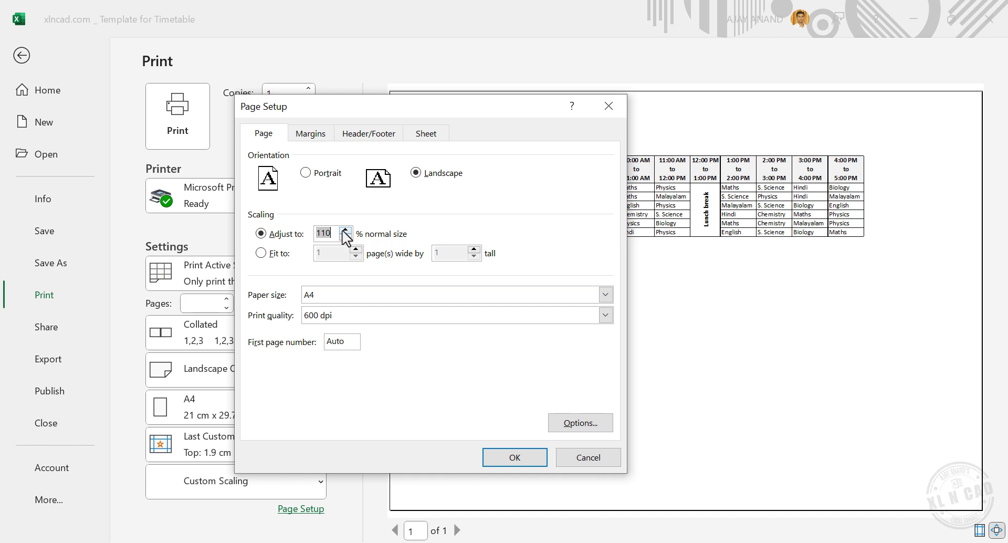
pyautogui.click(515, 460)
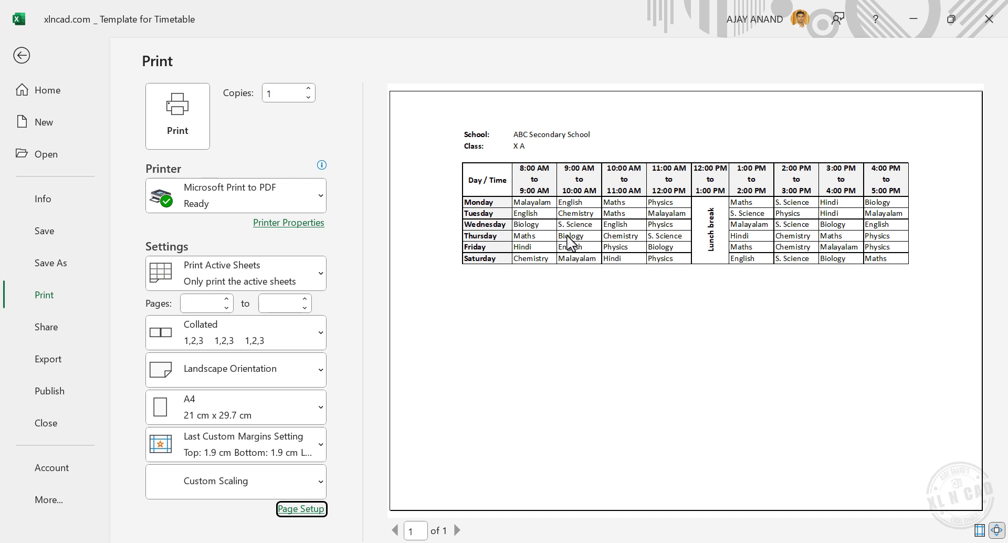
pyautogui.click(311, 508)
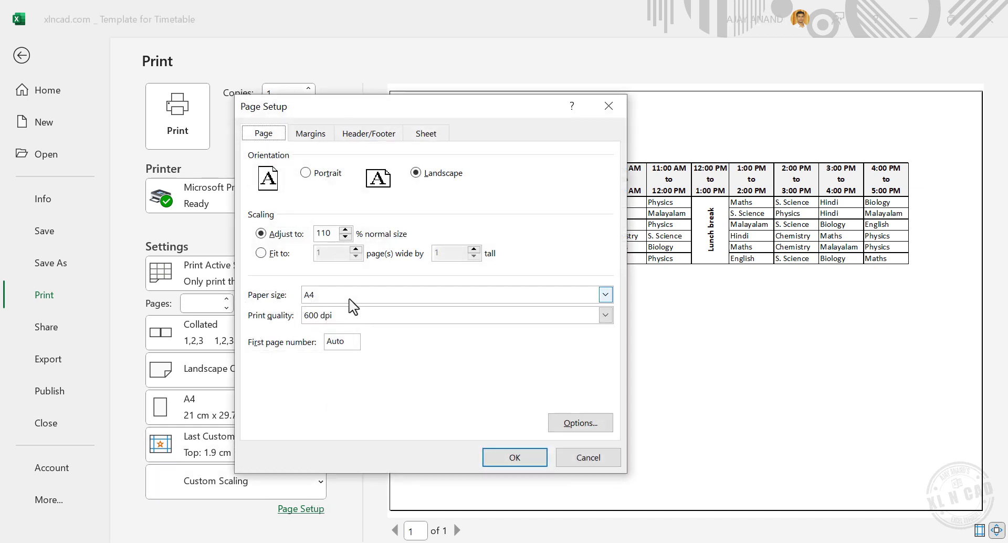
pyautogui.click(346, 230)
pyautogui.click(508, 455)
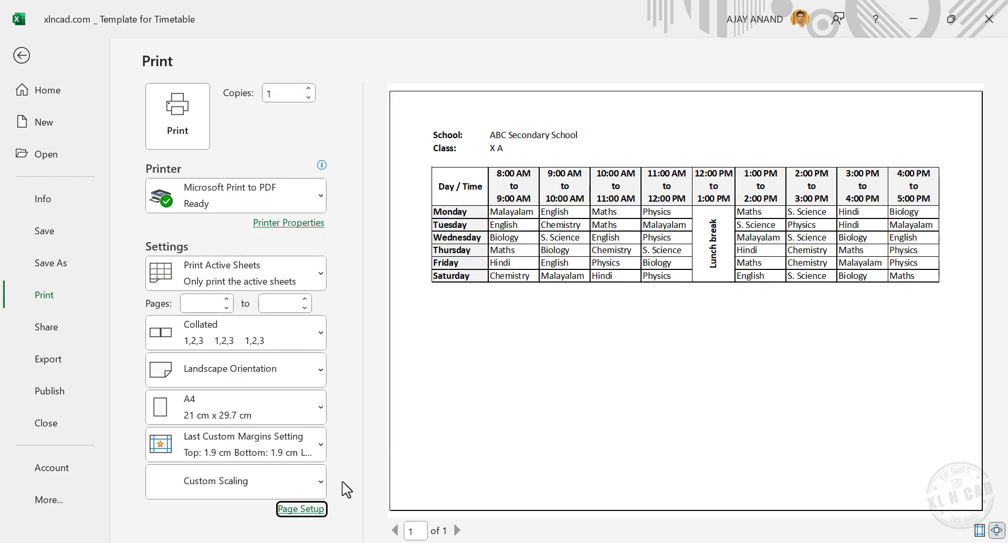
pyautogui.click(315, 509)
pyautogui.click(345, 230)
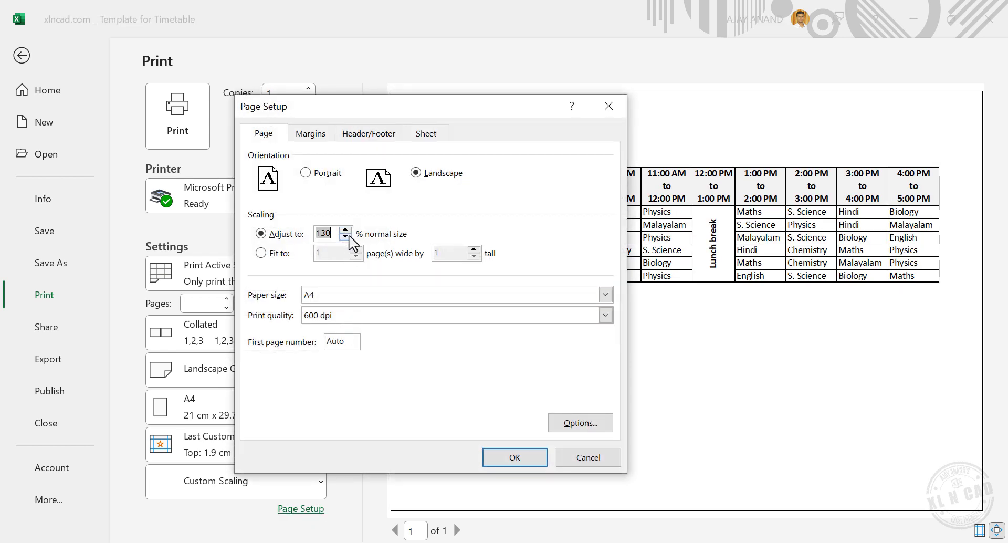
pyautogui.click(504, 458)
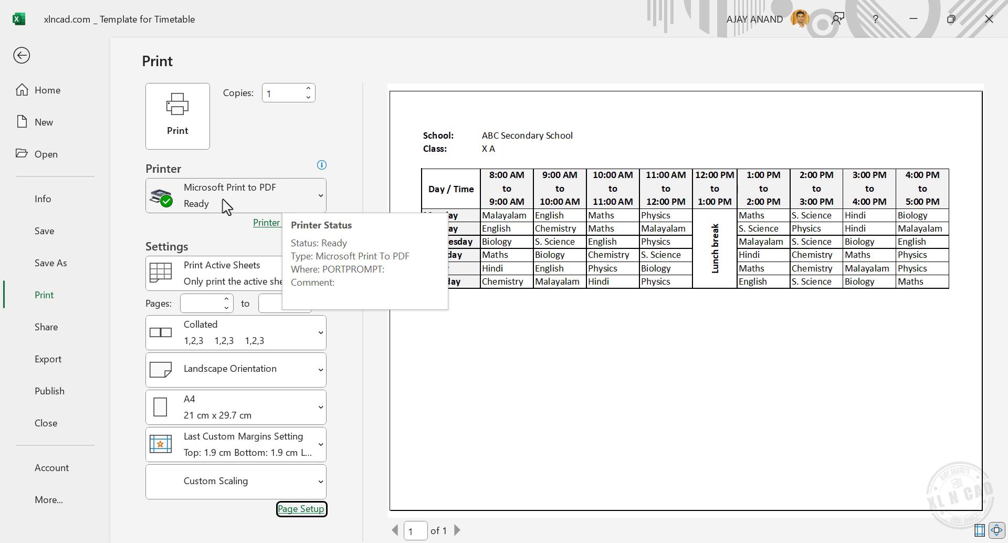
# Step: Print the timetable with Microsoft Print to PDF and save it as Timetable
pyautogui.click(273, 200)
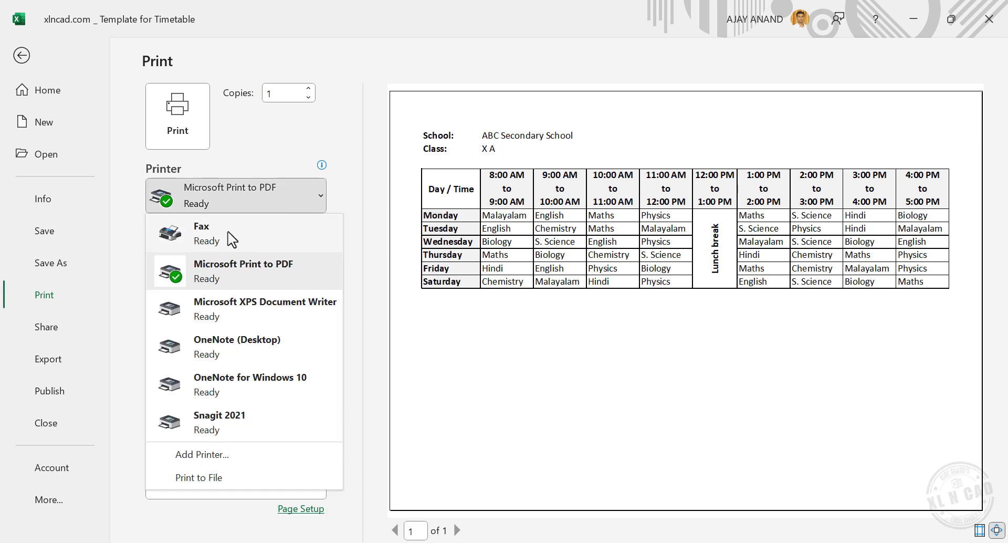
pyautogui.click(273, 286)
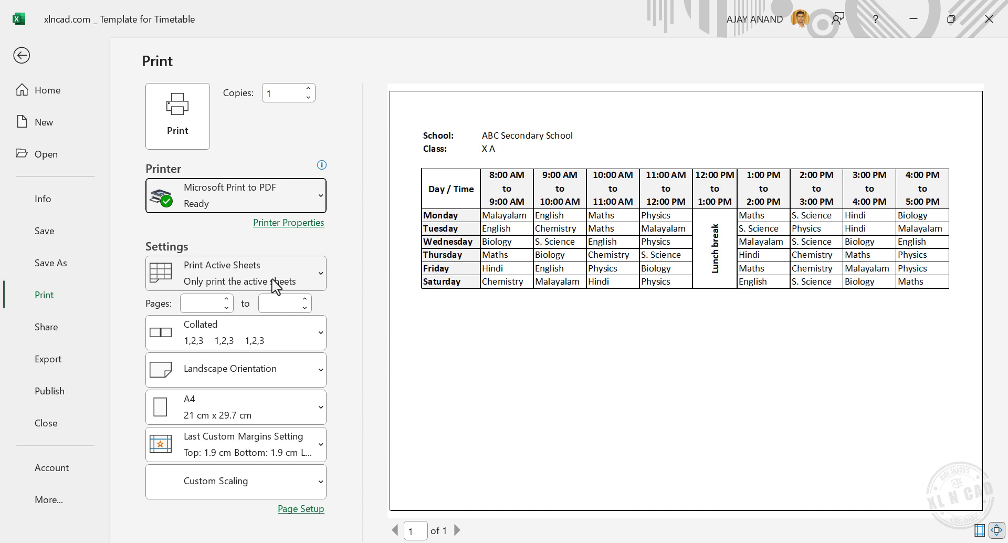
pyautogui.click(188, 145)
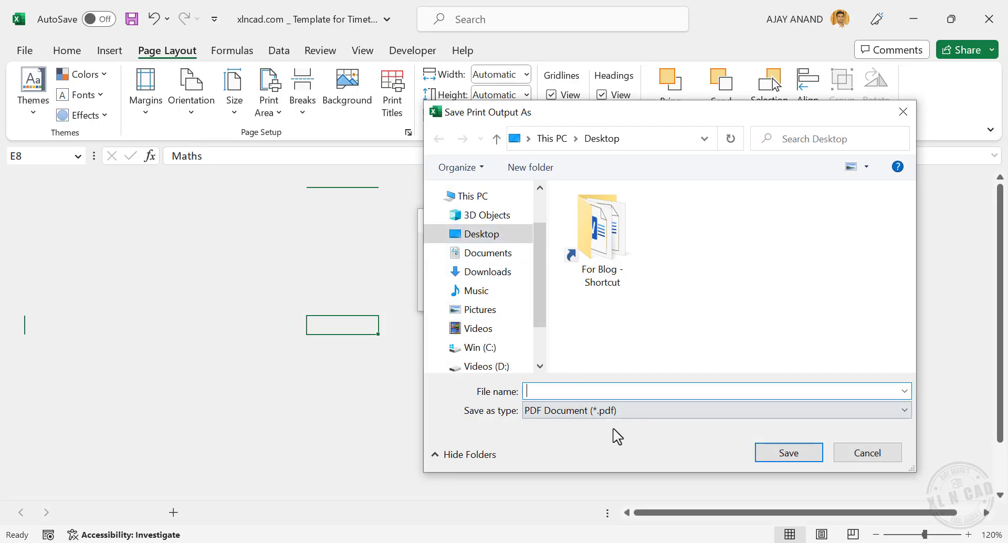
pyautogui.click(776, 455)
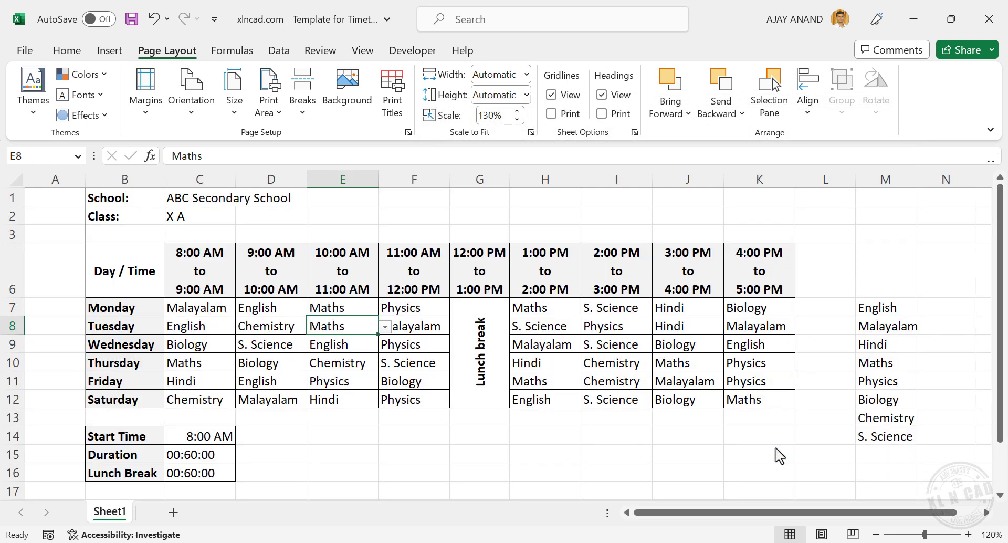
# Step: Open Timetable.pdf from the desktop in Acrobat, close All tools, then return to Excel
pyautogui.click(912, 21)
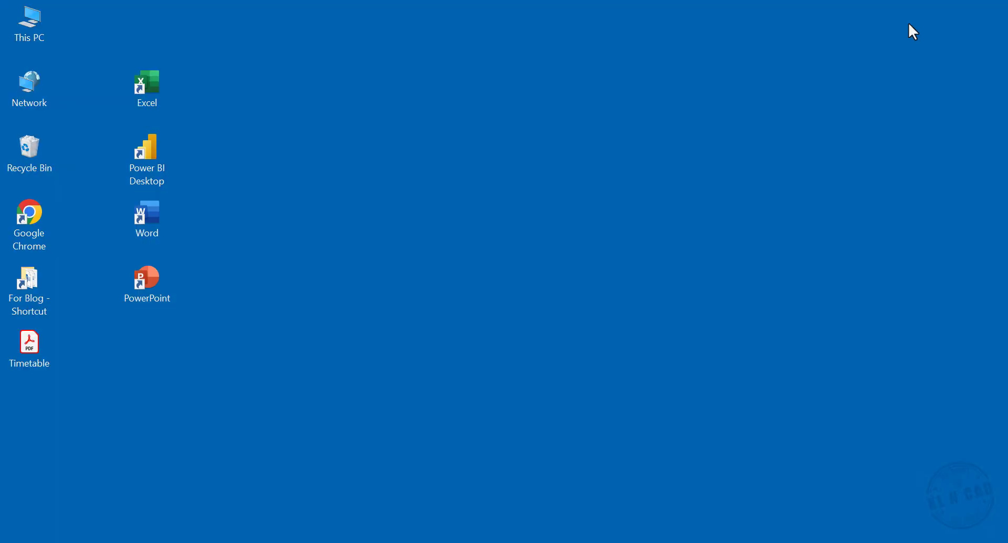
pyautogui.doubleClick(39, 344)
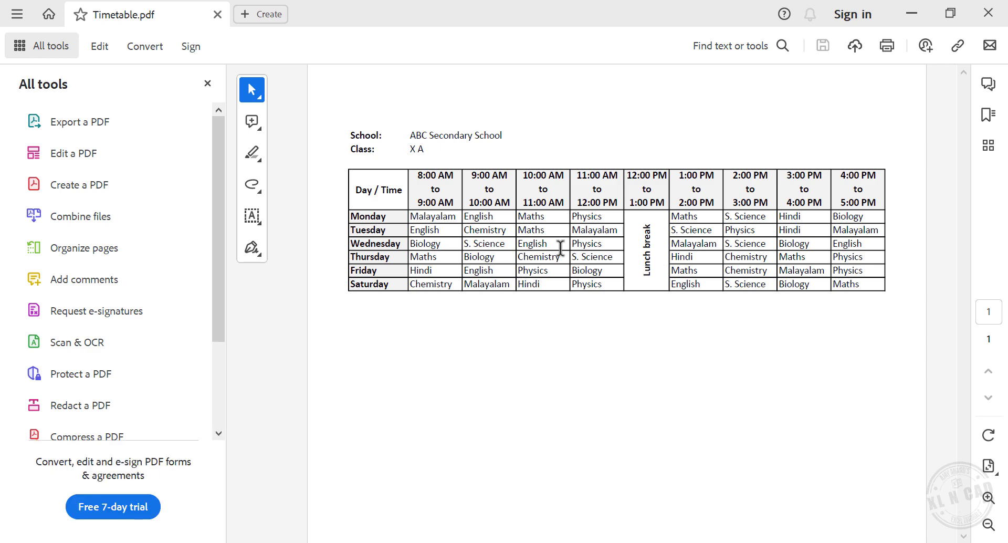
pyautogui.keyDown('ctrl'); pyautogui.scroll(1, 586, 236); pyautogui.keyUp('ctrl')
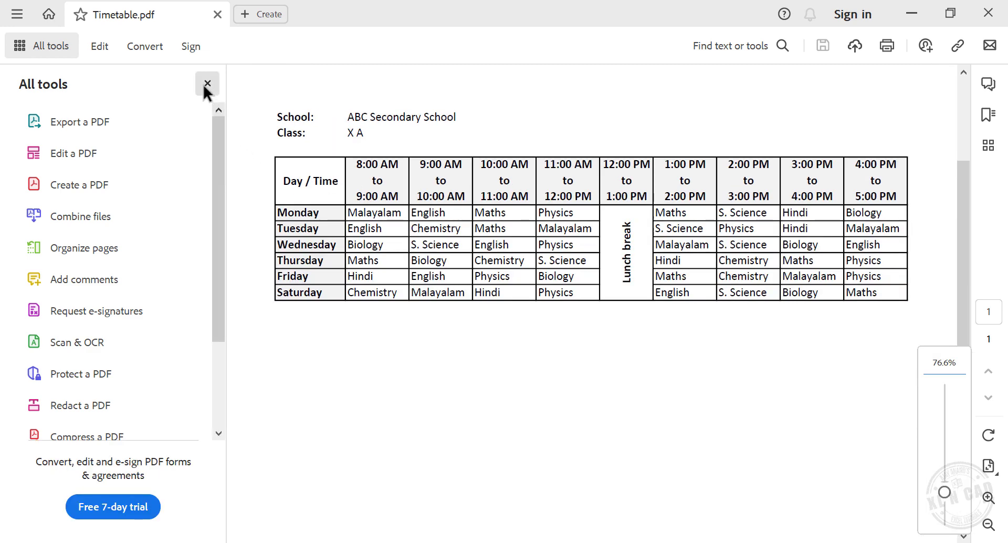
pyautogui.click(207, 83)
pyautogui.keyDown('ctrl'); pyautogui.scroll(1, 399, 251); pyautogui.keyUp('ctrl')
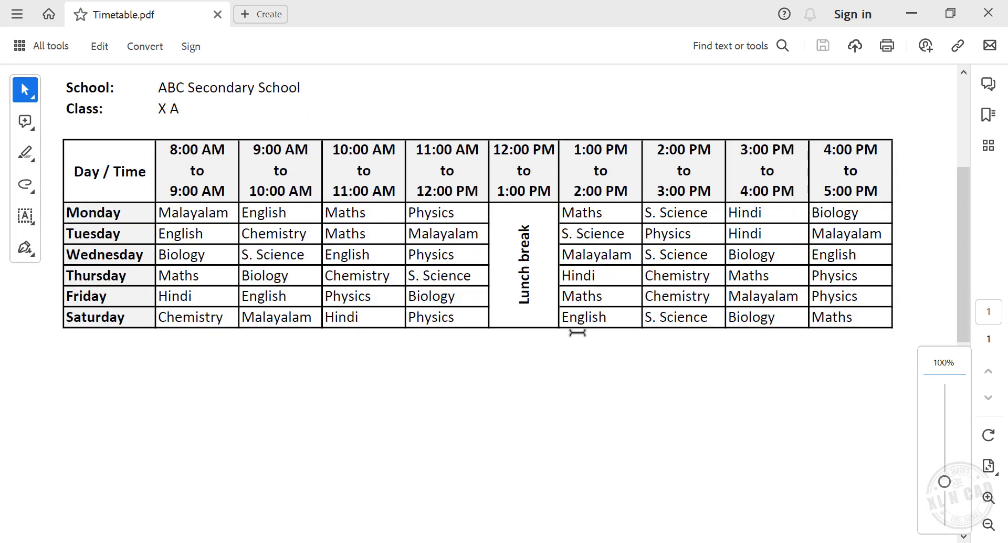
pyautogui.click(416, 496)
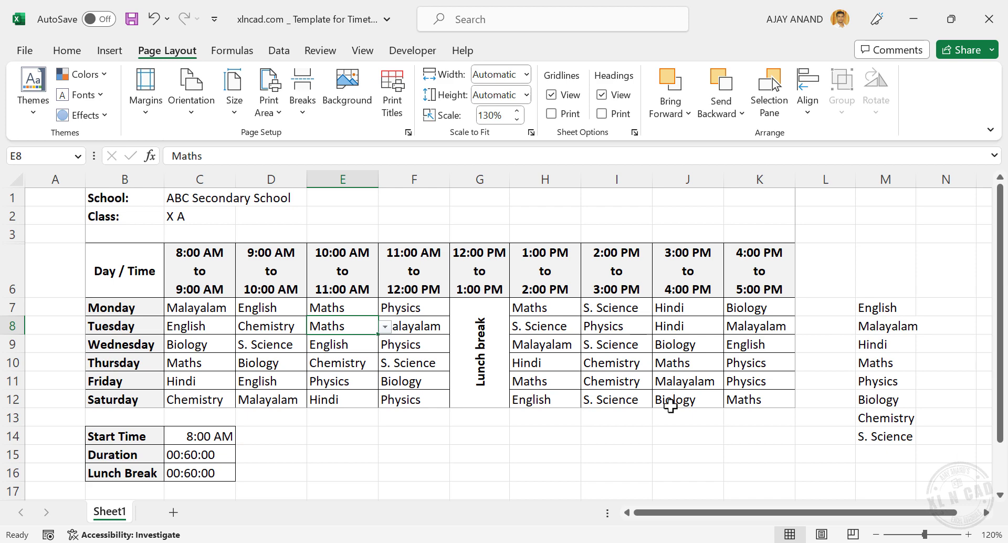
# Step: Rename the Sheet1 tab to Student
pyautogui.doubleClick(111, 512)
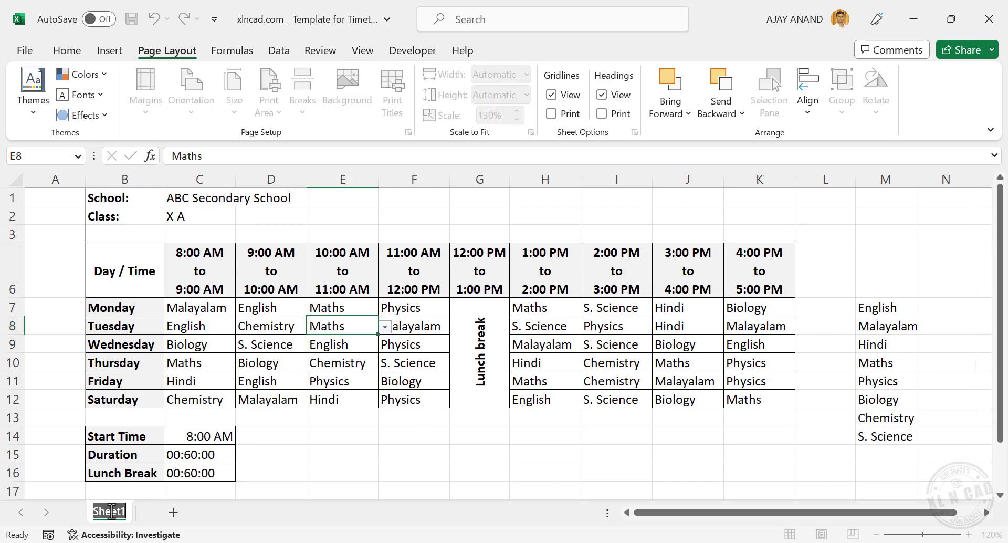
pyautogui.write('Stu')
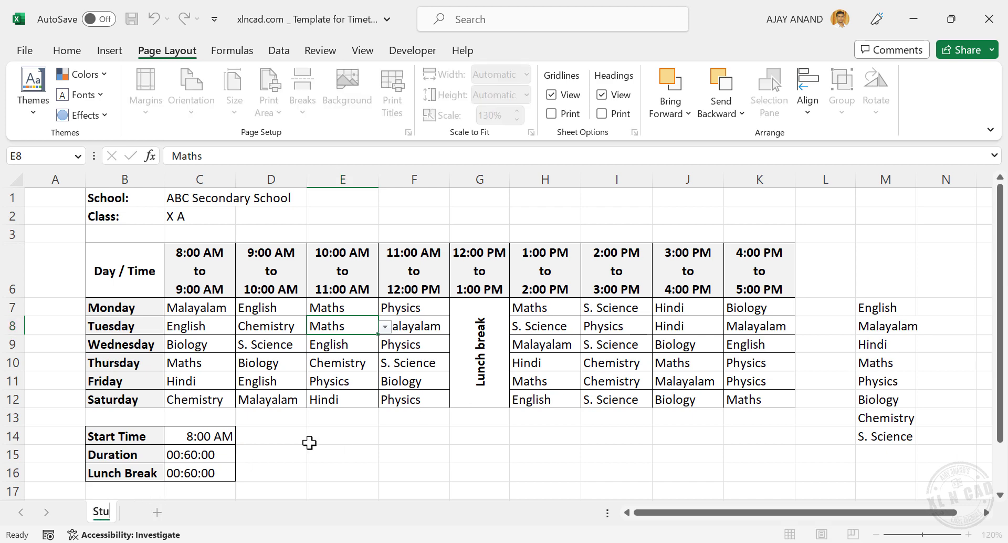
pyautogui.write('dent')
pyautogui.press('Return')
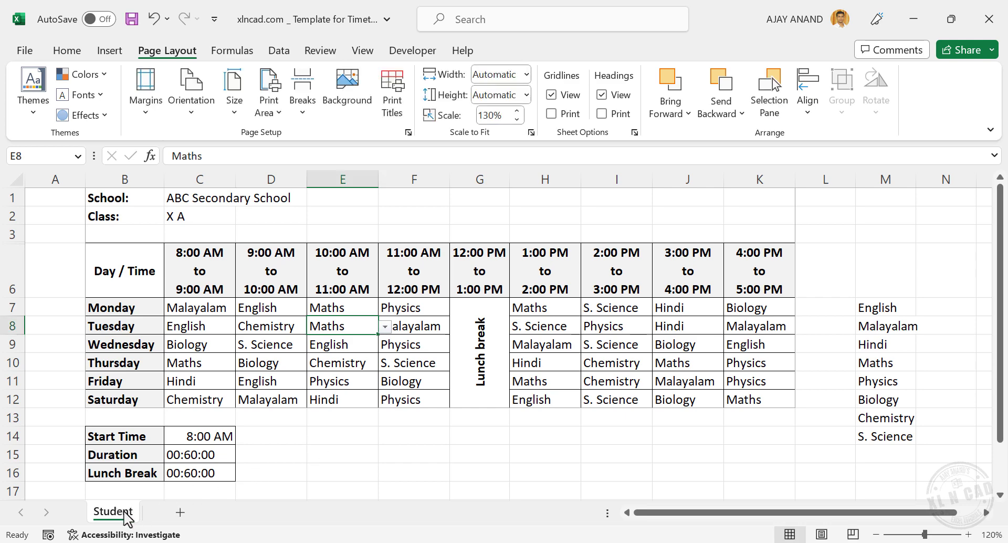
# Step: Create a copy of the Student sheet and name it Instructor
pyautogui.rightClick(126, 513)
pyautogui.click(203, 334)
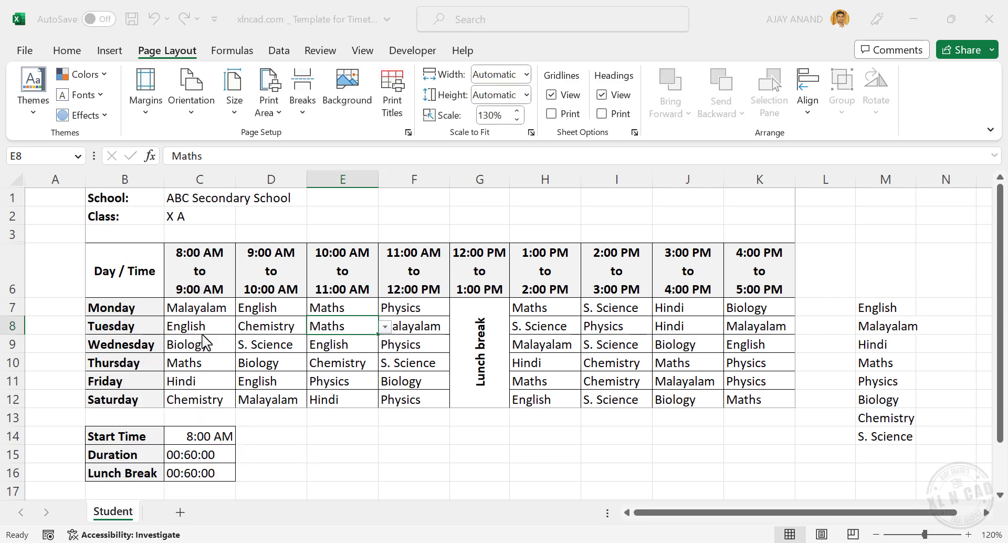
pyautogui.click(122, 429)
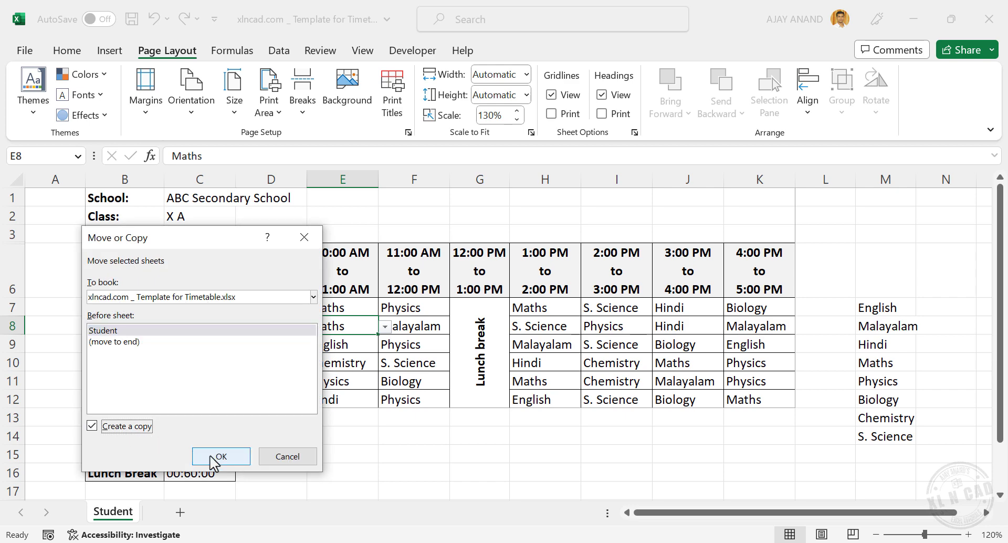
pyautogui.click(221, 456)
pyautogui.hotkey('alt', 'h')
pyautogui.write('or')
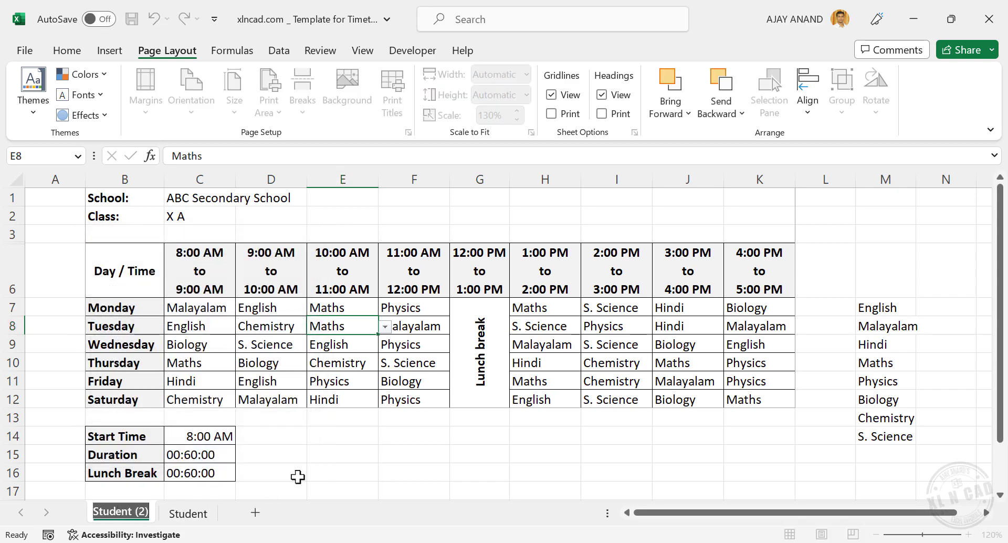
pyautogui.write('Instru')
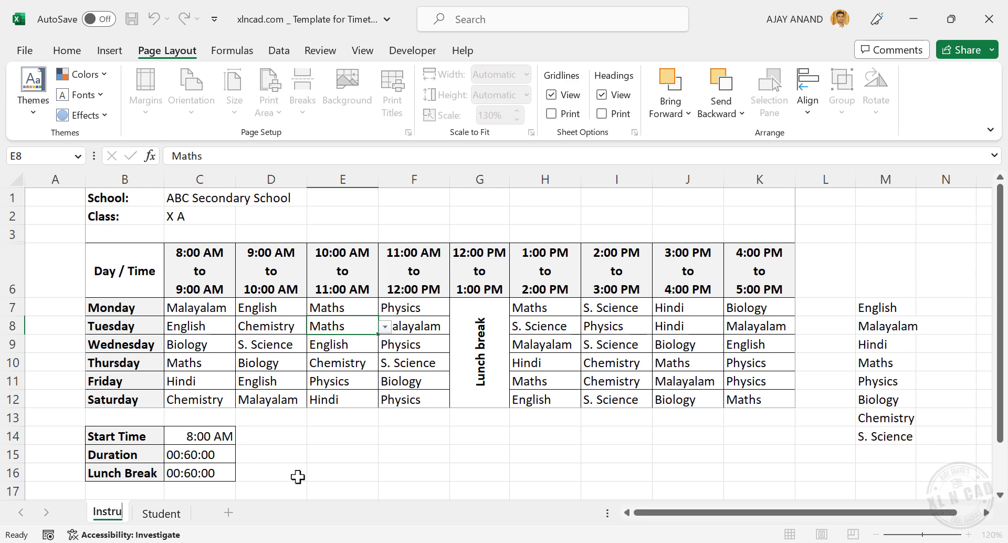
pyautogui.write('ctor')
pyautogui.press('Return')
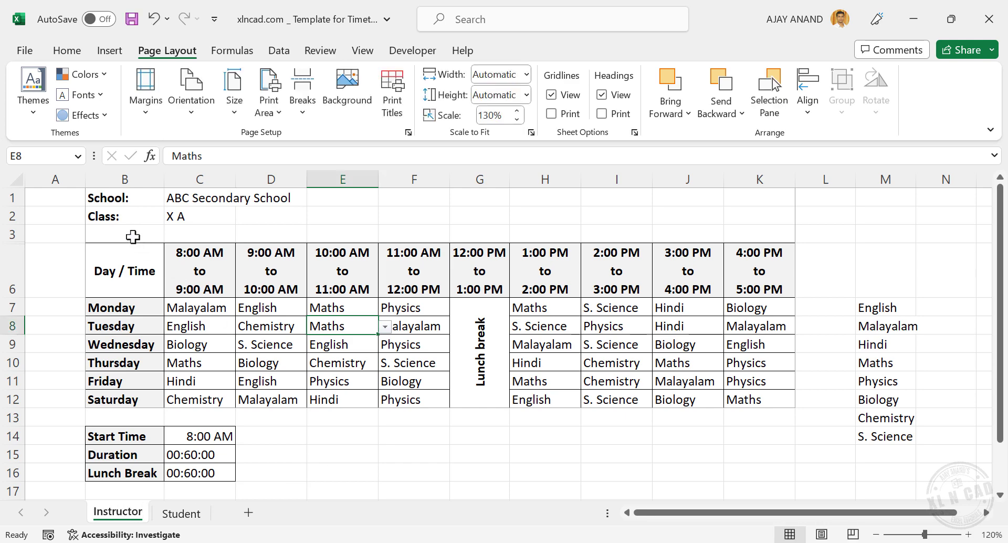
# Step: Change the B2 label to 'Subject:' and enter English beside it
pyautogui.click(124, 215)
pyautogui.doubleClick(188, 156)
pyautogui.write('Subjec')
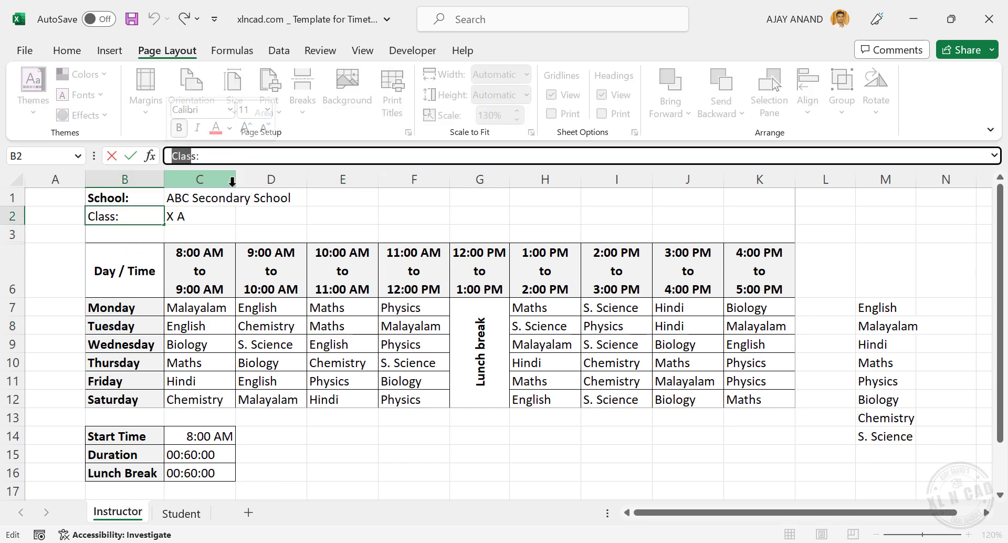
pyautogui.write('t:')
pyautogui.press('Return')
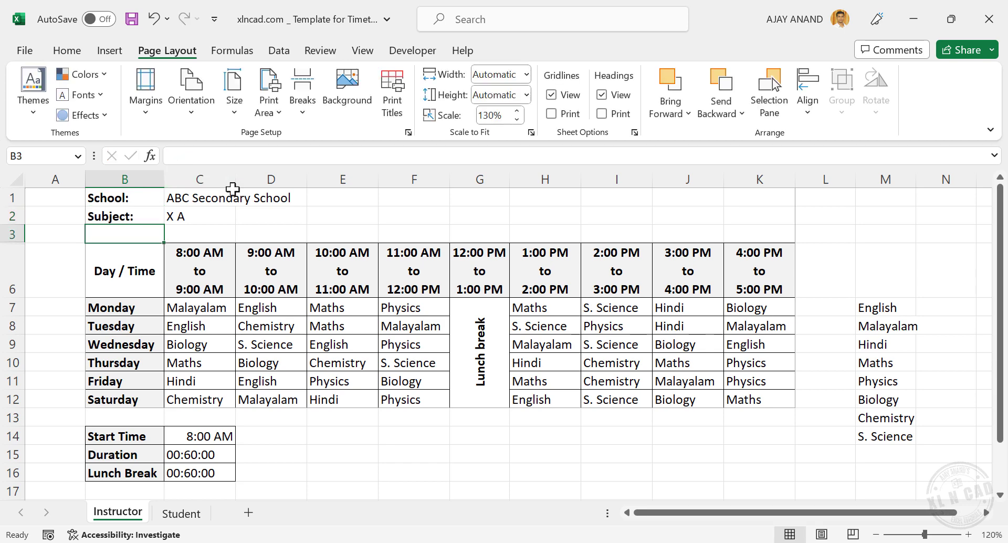
pyautogui.click(201, 211)
pyautogui.write('English')
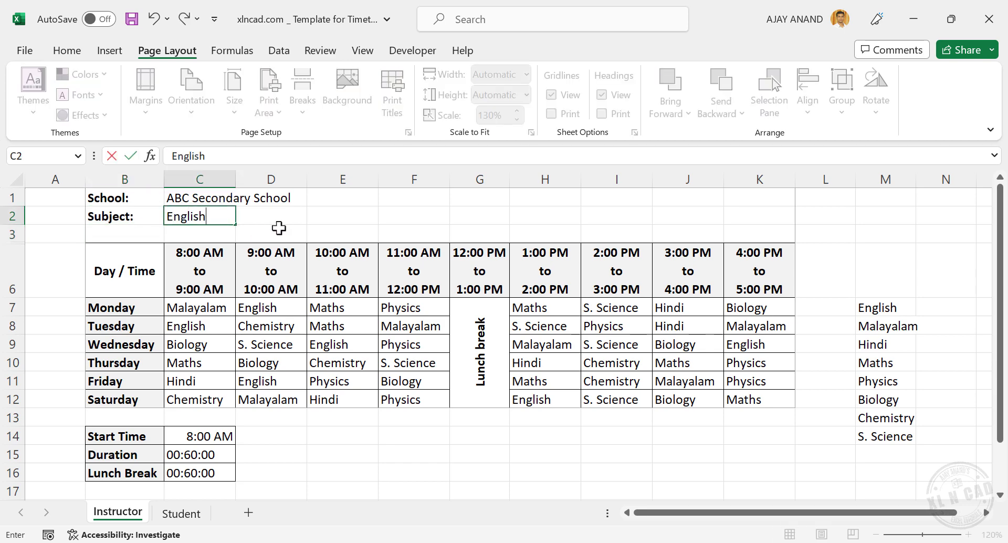
pyautogui.press('Return')
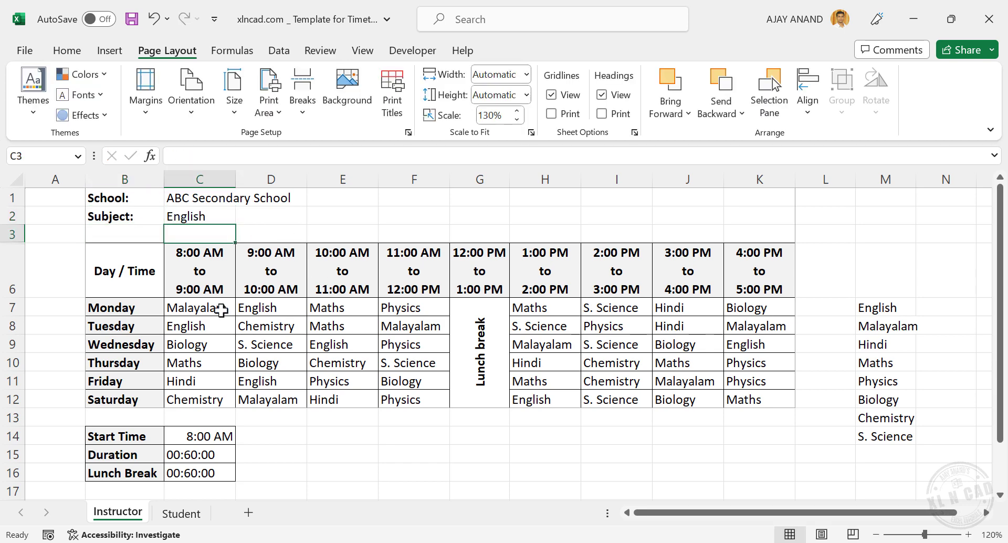
# Step: Clear the morning and afternoon period entries, then select the column M subject list
pyautogui.moveTo(215, 311); pyautogui.dragTo(412, 395)
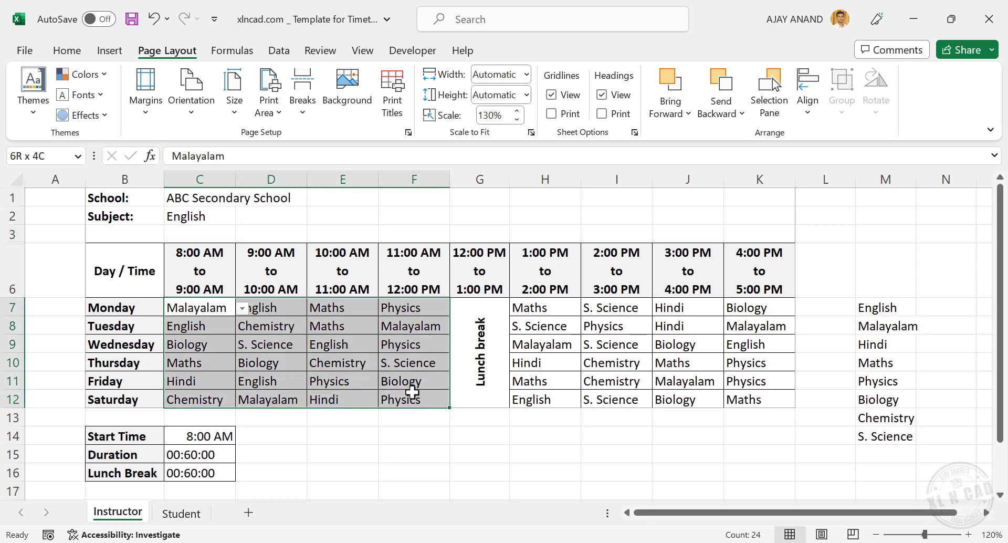
pyautogui.press('Delete')
pyautogui.moveTo(518, 315); pyautogui.dragTo(745, 393)
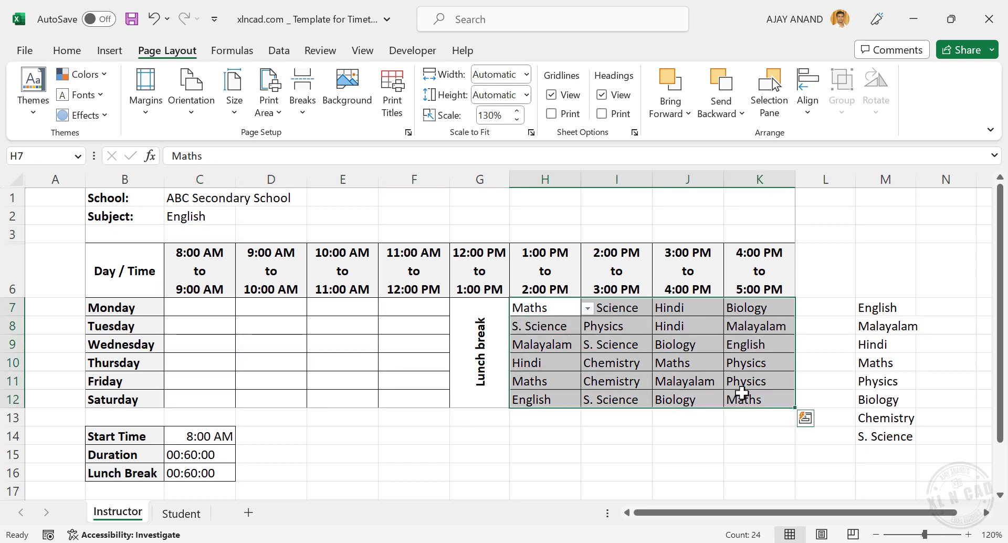
pyautogui.press('Delete')
pyautogui.moveTo(873, 305); pyautogui.dragTo(887, 434)
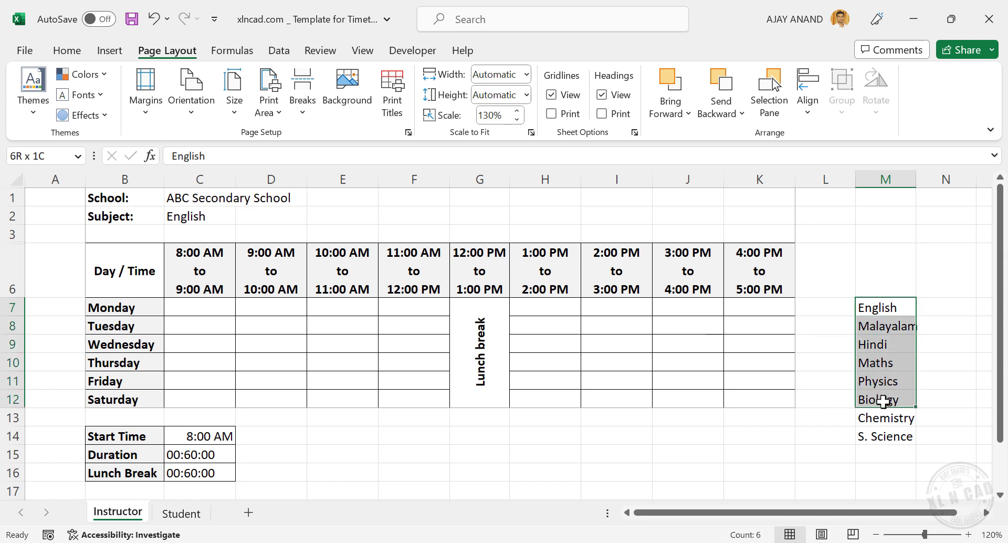
# Step: Clear the old list and enter X A and X B as the first classes in column M
pyautogui.press('Delete')
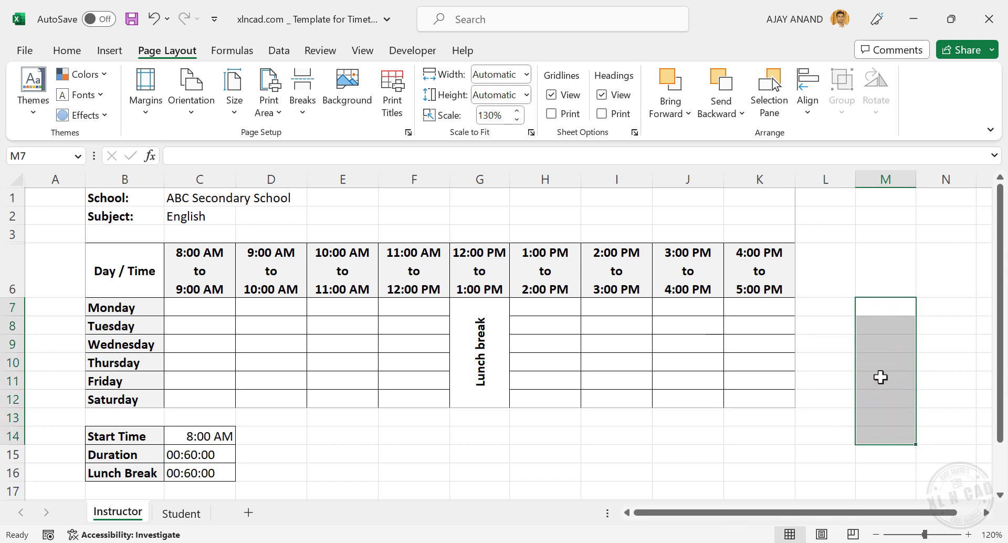
pyautogui.write('X A')
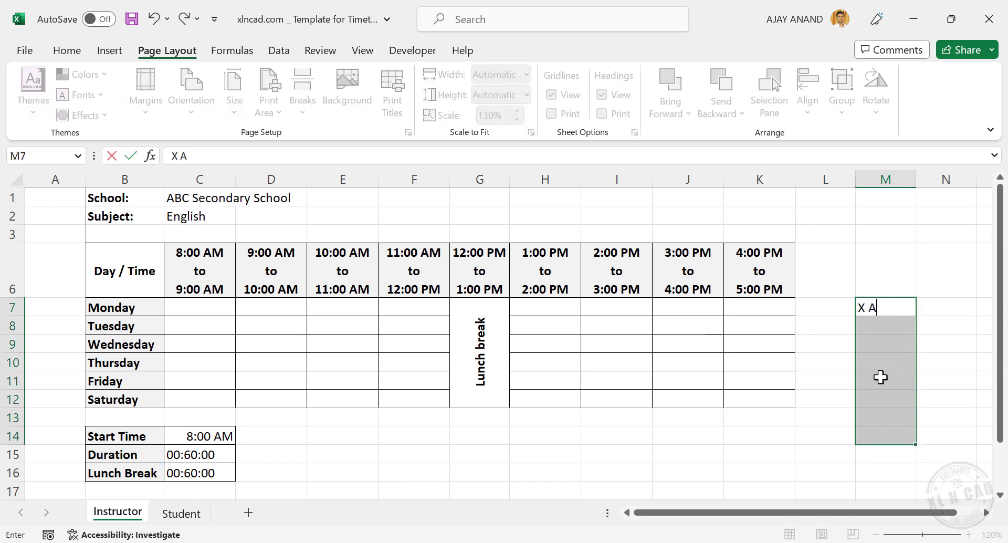
pyautogui.press('Return')
pyautogui.write('X ')
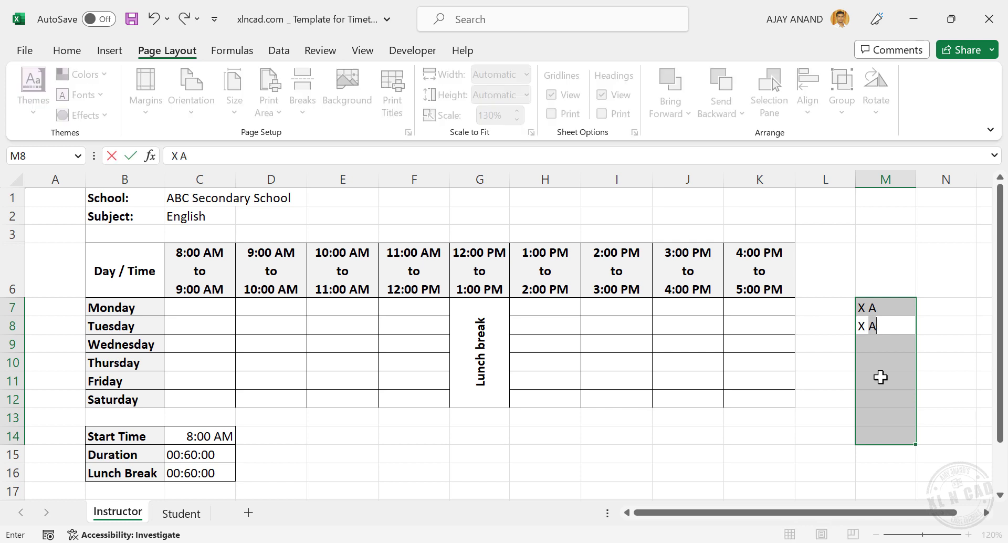
pyautogui.write('B')
pyautogui.press('Return')
# Step: Assign X A to Monday's 8:00 AM period in C7 from its dropdown
pyautogui.click(218, 308)
pyautogui.click(242, 308)
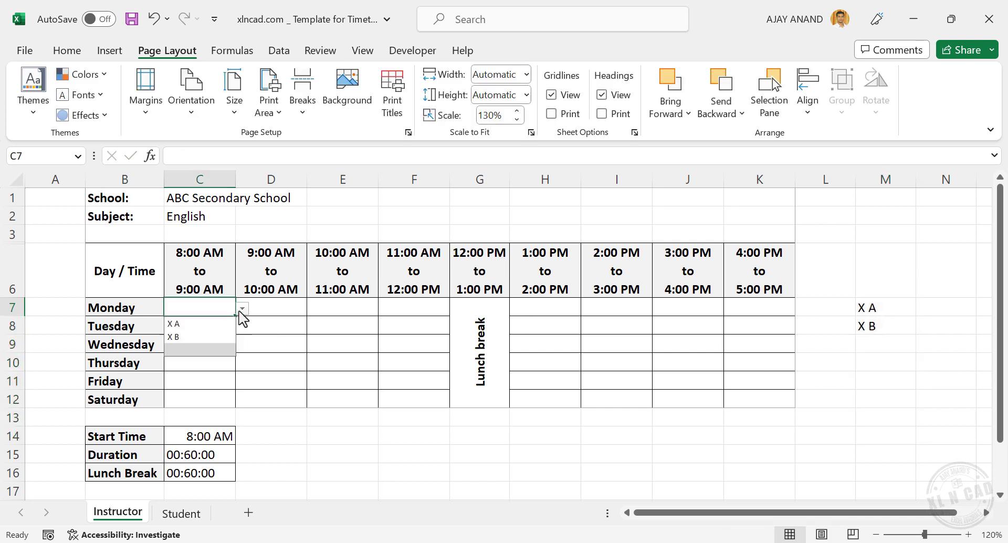
pyautogui.click(220, 324)
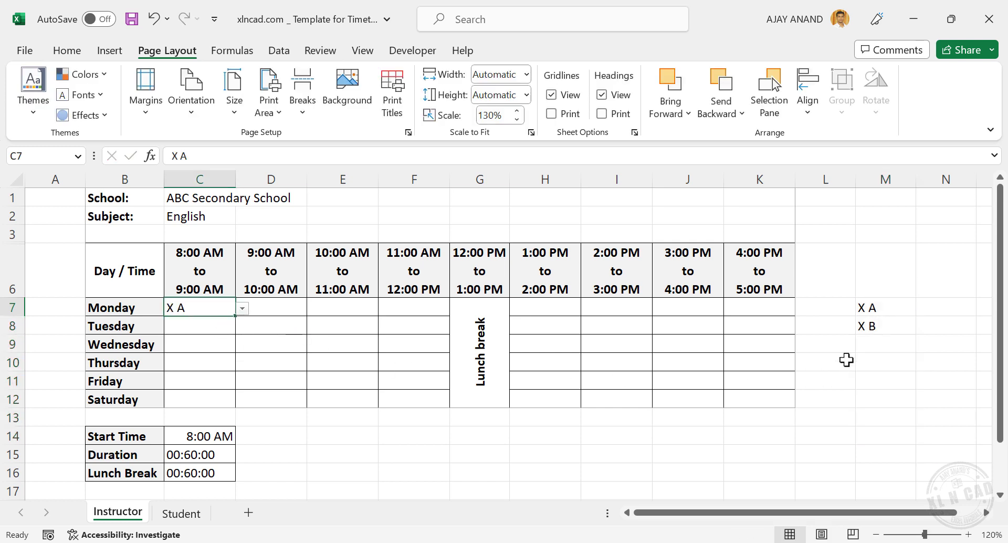
# Step: Continue the class list with IX A, IX B, VIII A and VIII B in M9:M12
pyautogui.click(874, 345)
pyautogui.write('IX A')
pyautogui.press('Return')
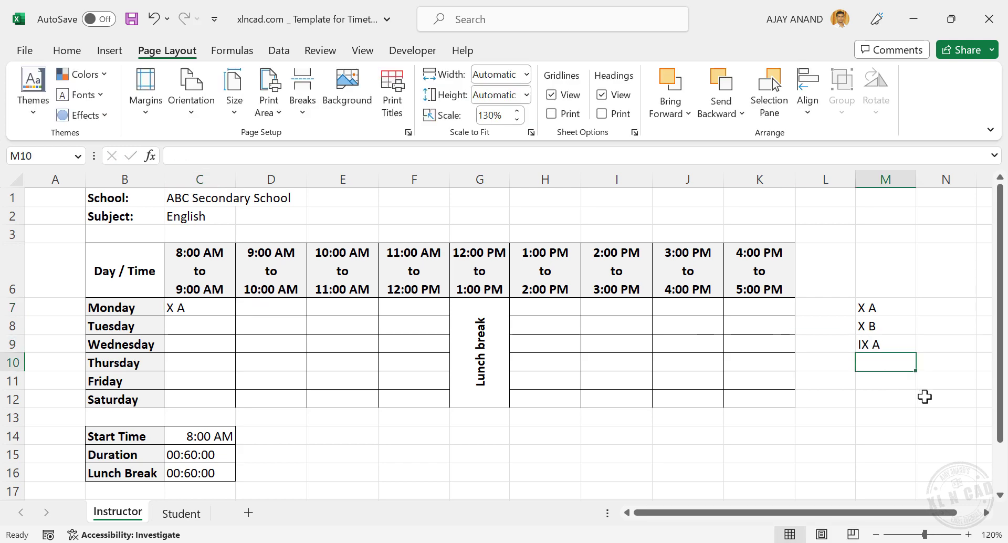
pyautogui.write('IX B')
pyautogui.press('Return')
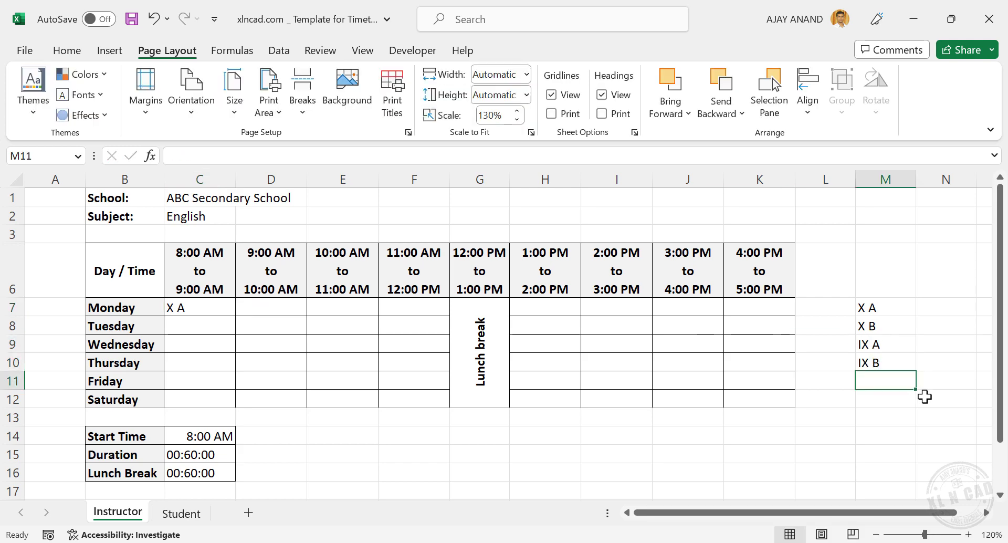
pyautogui.write('VIII A')
pyautogui.press('Return')
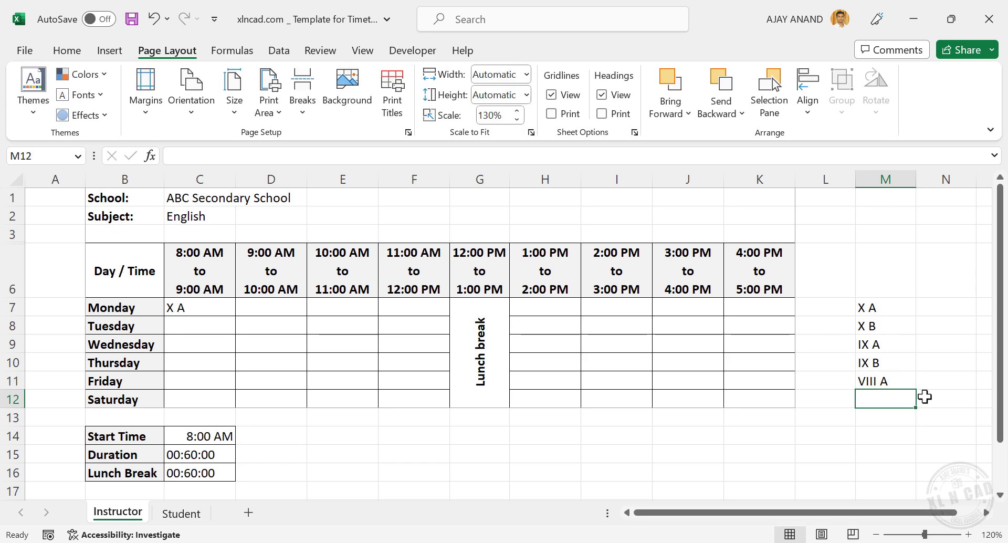
pyautogui.write('VIII B')
pyautogui.press('Return')
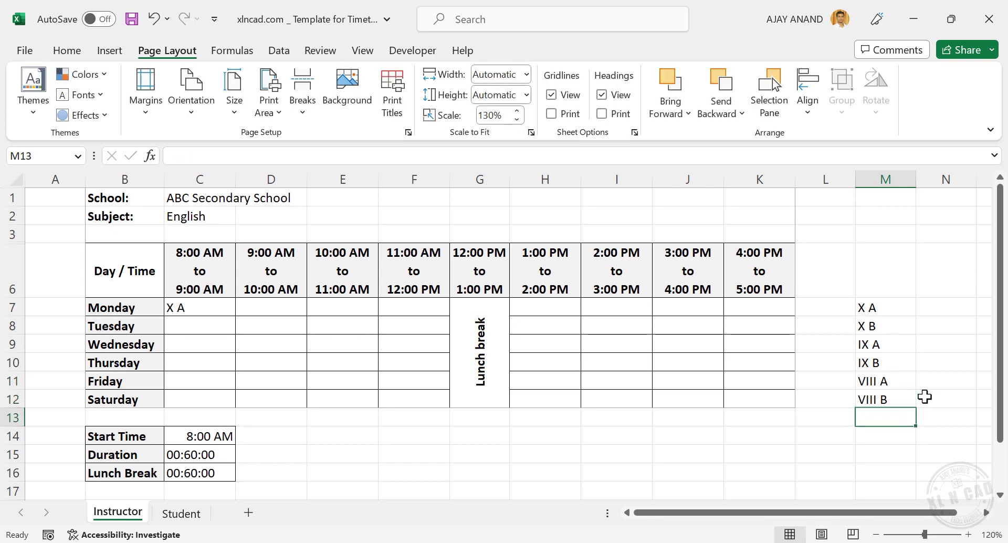
# Step: Assign X B to Monday 9:00 AM in D7 and show the class choices for F7
pyautogui.click(294, 309)
pyautogui.click(314, 308)
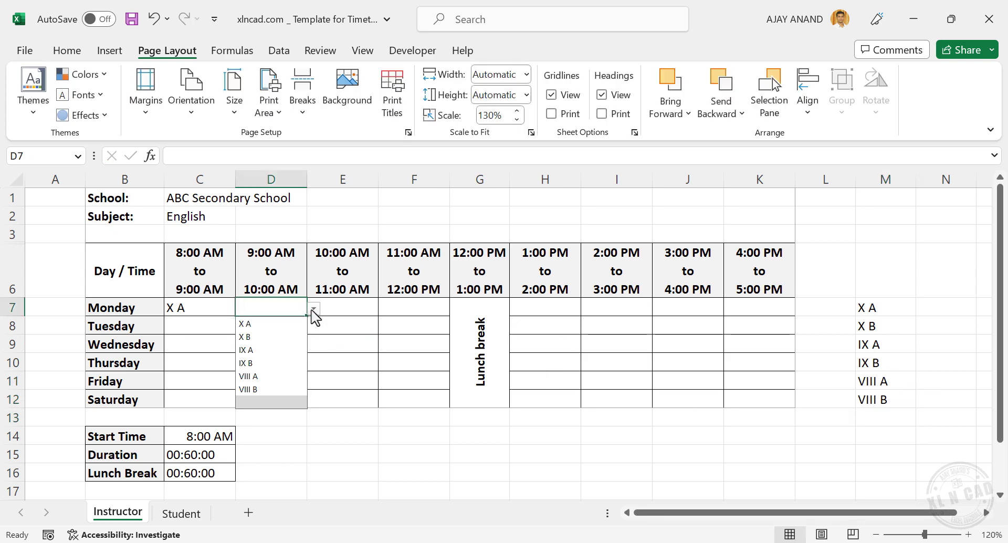
pyautogui.click(297, 337)
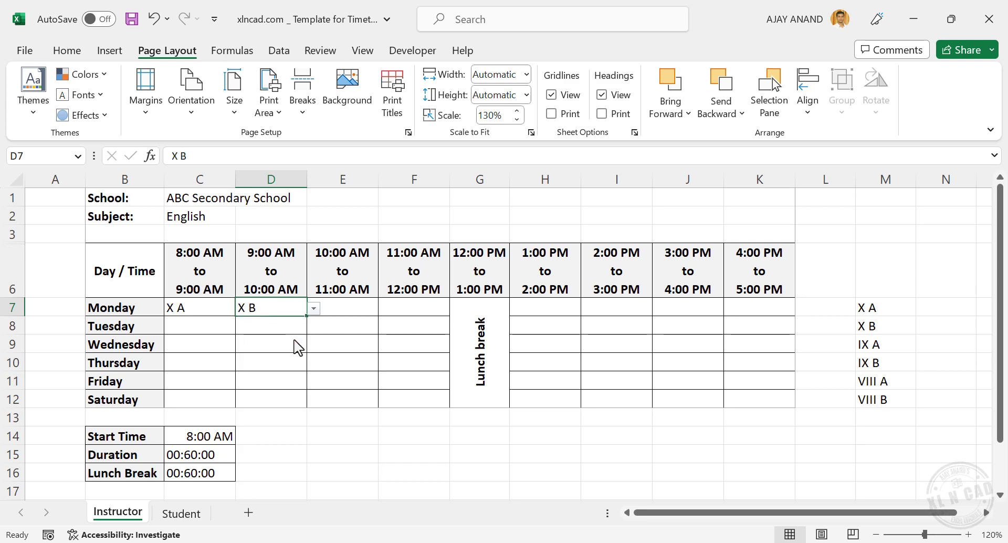
pyautogui.click(431, 309)
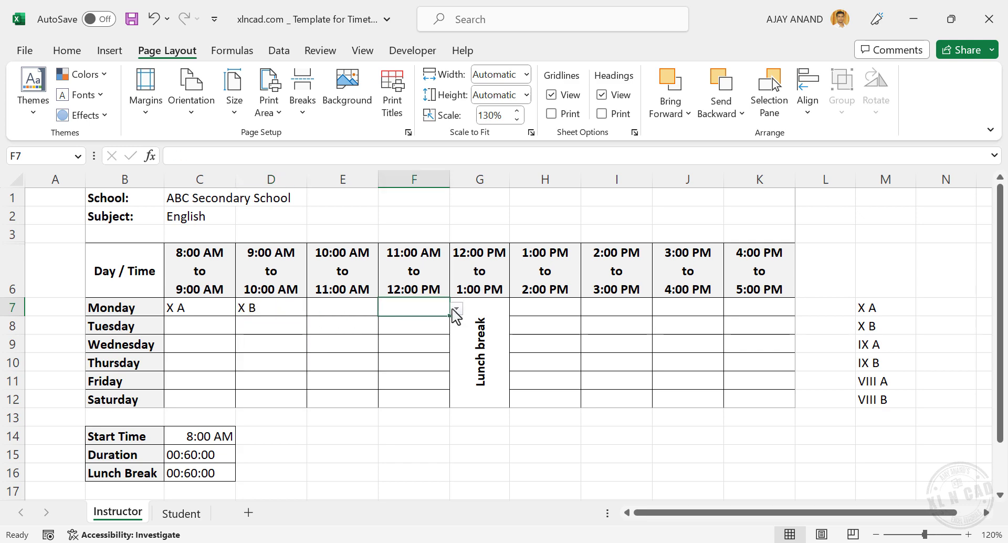
pyautogui.click(455, 308)
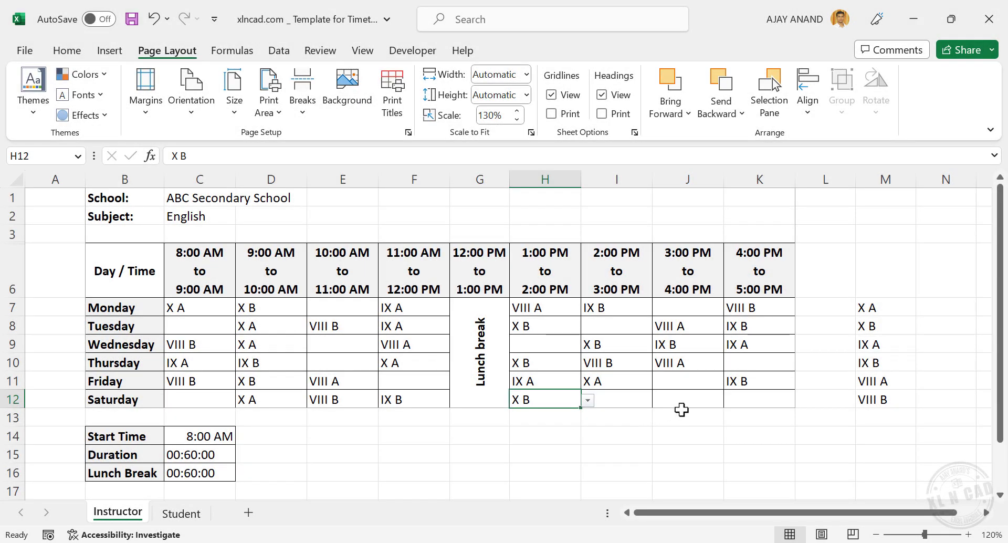
# Step: Assign VIII A to Saturday 3:00 PM and IX A to Saturday 4:00 PM, then preview printing
pyautogui.click(685, 405)
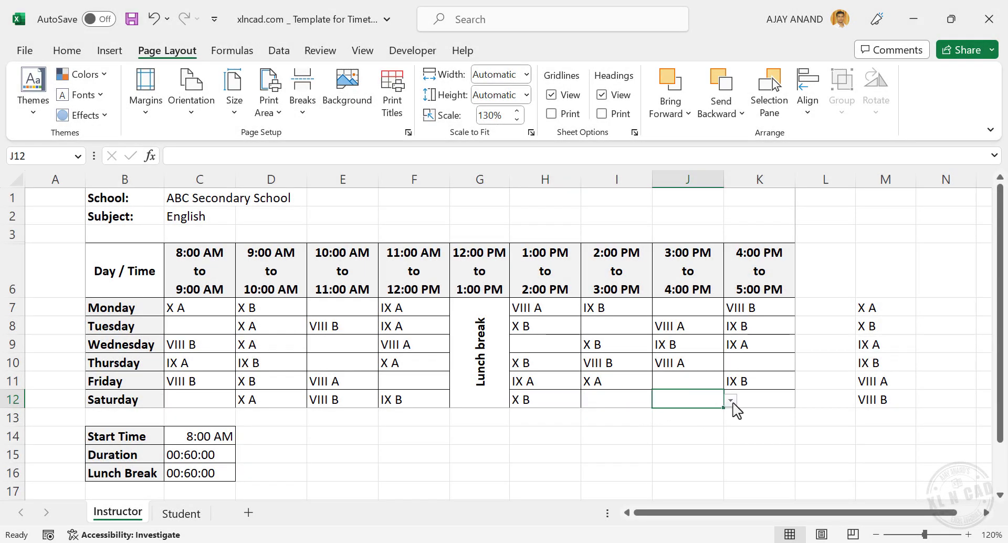
pyautogui.click(730, 400)
pyautogui.click(685, 474)
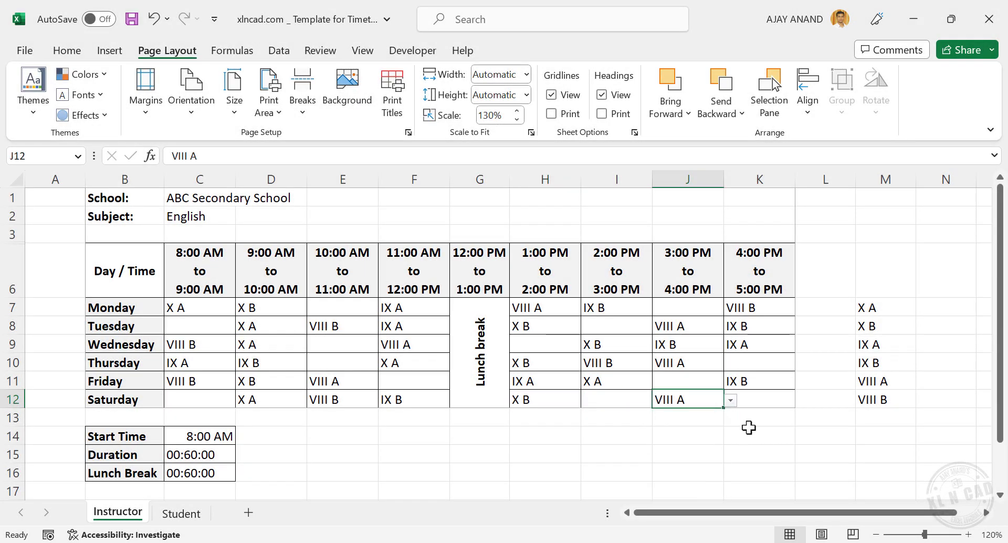
pyautogui.click(767, 400)
pyautogui.click(801, 400)
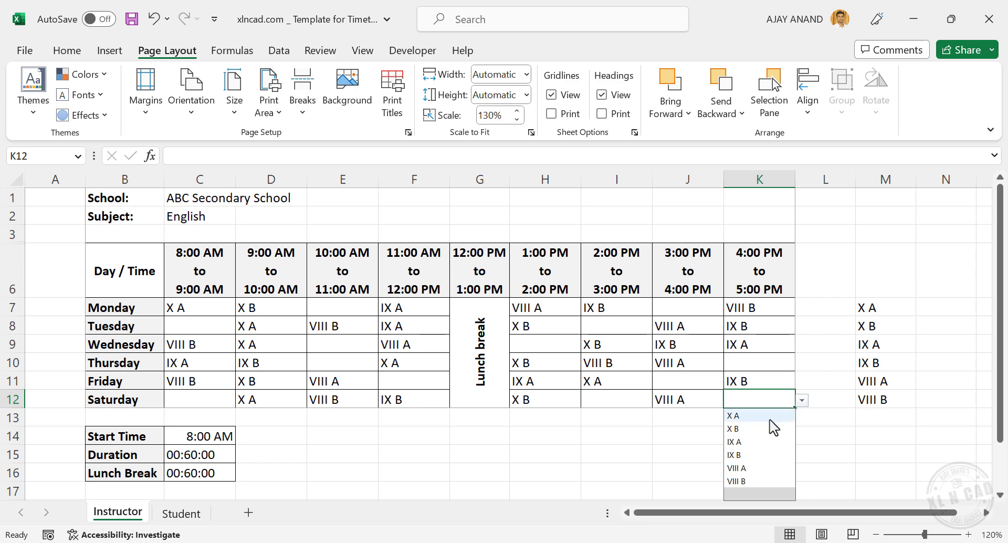
pyautogui.click(758, 443)
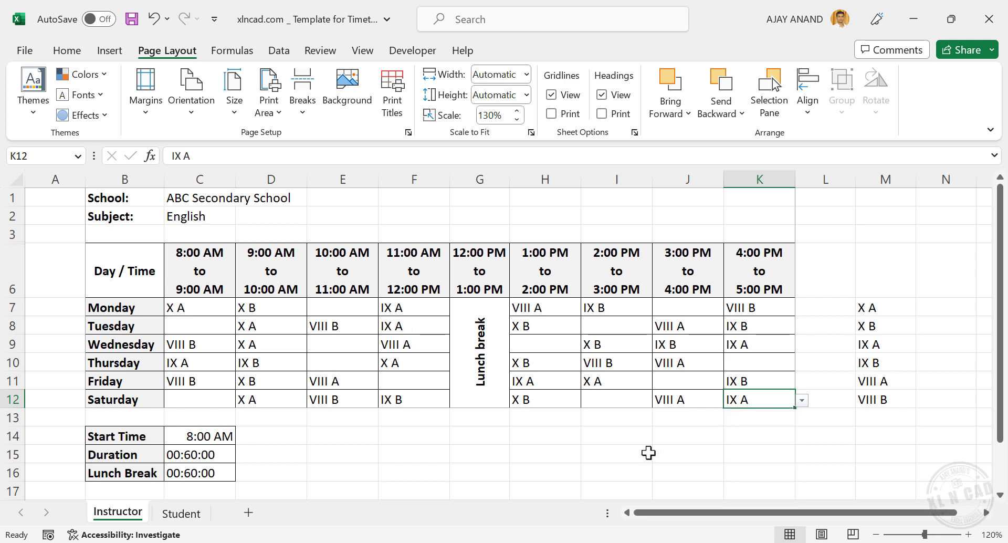
pyautogui.hotkey('ctrl', 'p')
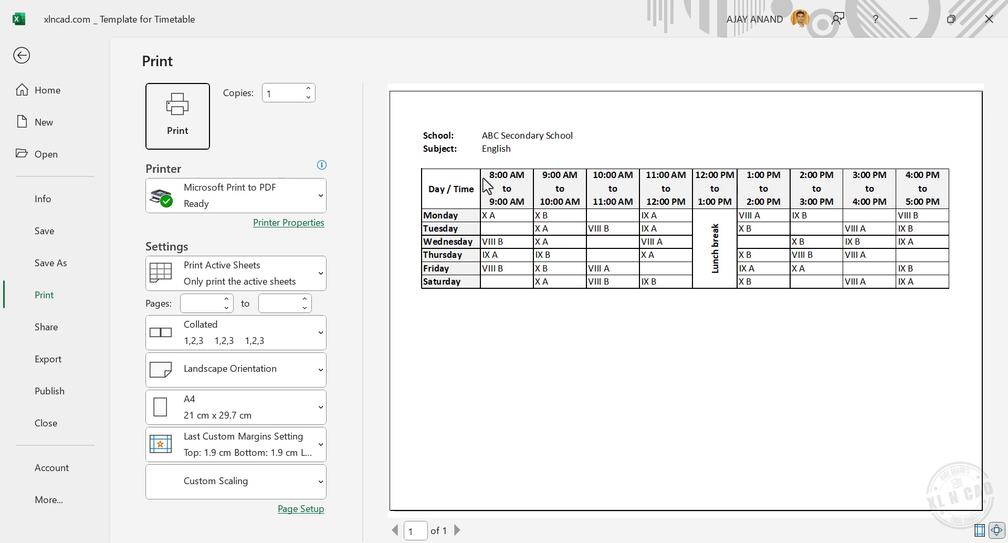
# Step: Print the instructor timetable to PDF and save it as 'Timetable 2'
pyautogui.click(181, 132)
pyautogui.write('Timeta')
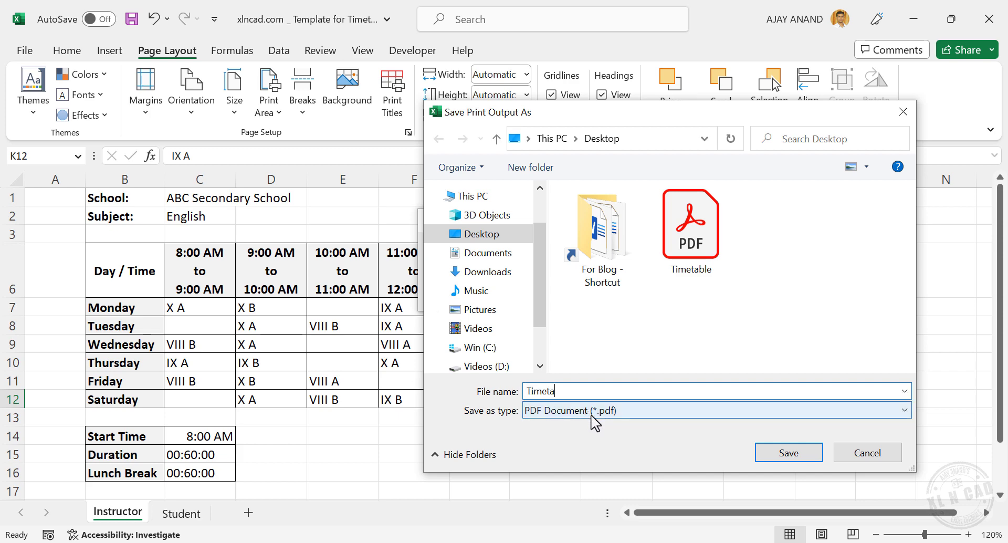
pyautogui.write('ble 2')
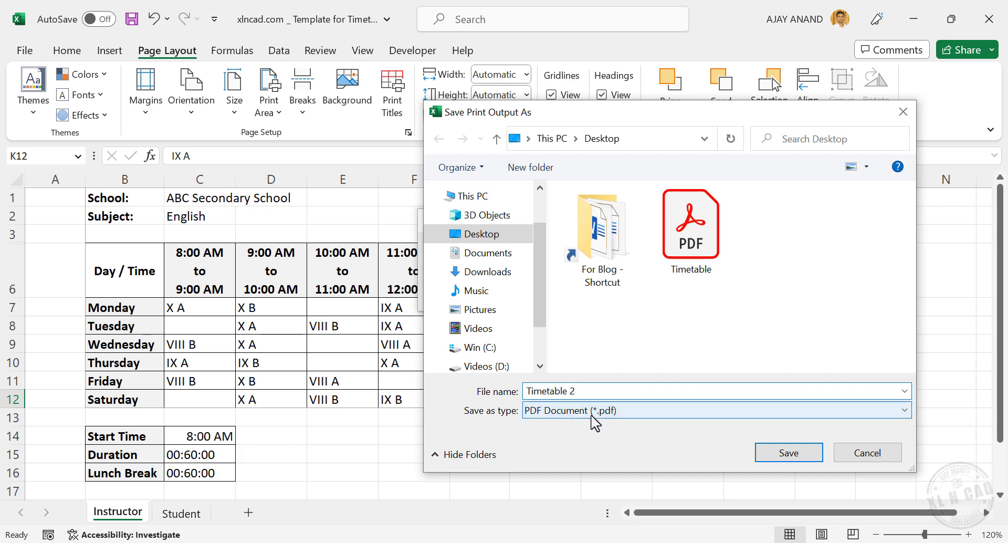
pyautogui.click(769, 451)
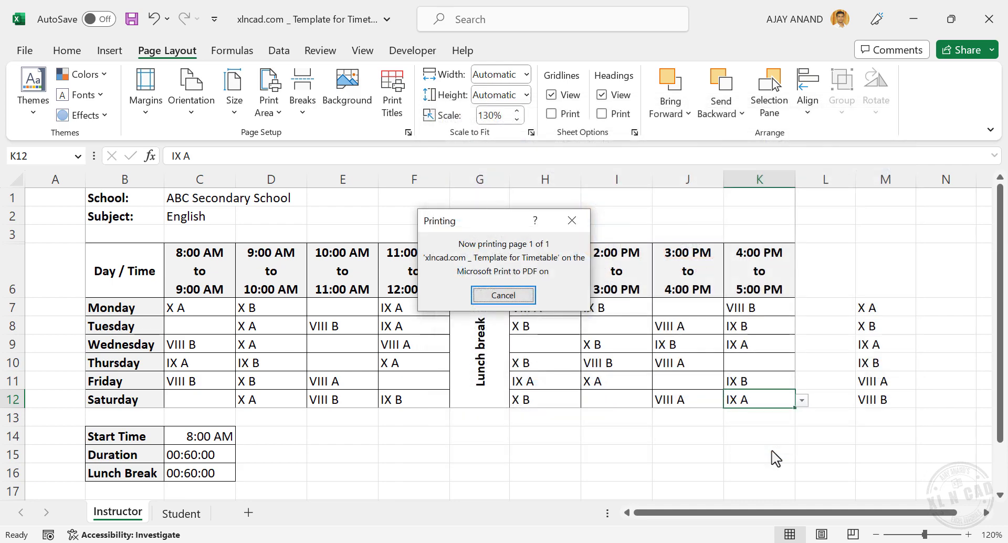
# Step: Minimize Excel, open Timetable 2.pdf from the desktop and hide the tools panel
pyautogui.click(913, 19)
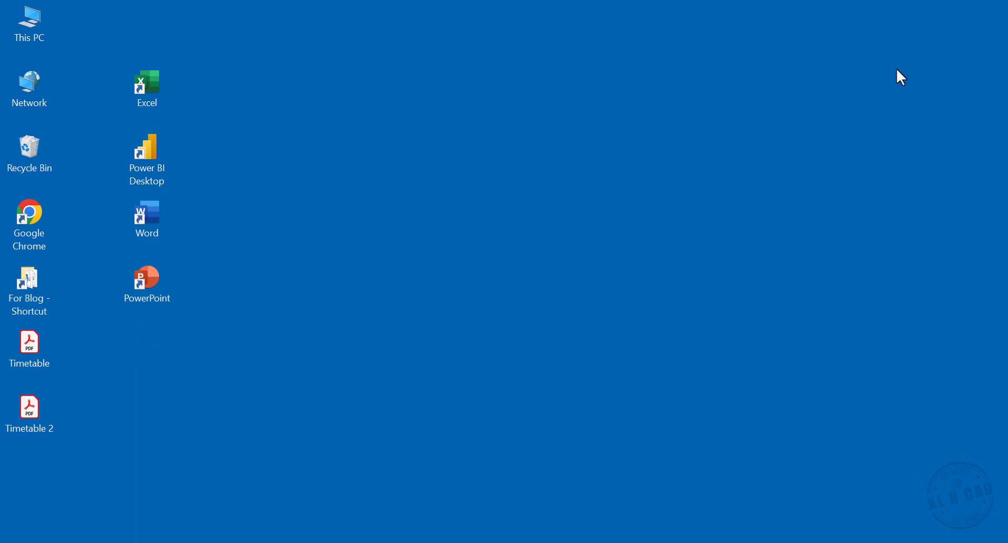
pyautogui.doubleClick(46, 414)
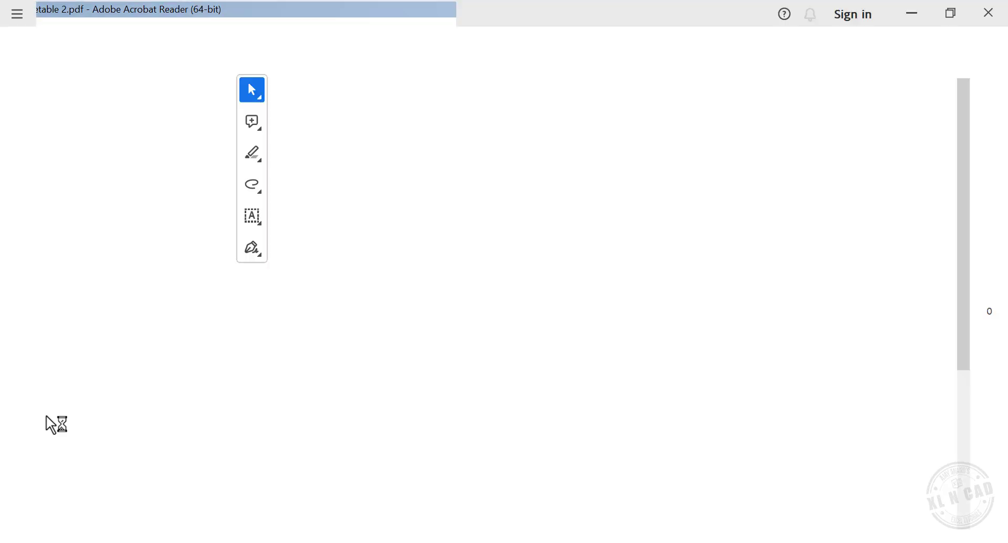
pyautogui.click(208, 83)
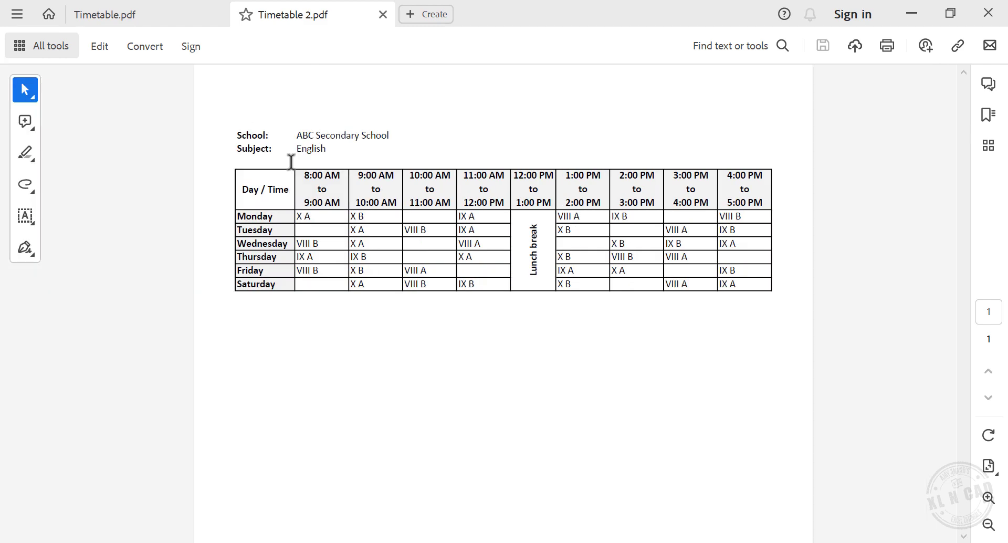
pyautogui.scroll(1, 455, 248)
pyautogui.scroll(1, 455, 248)
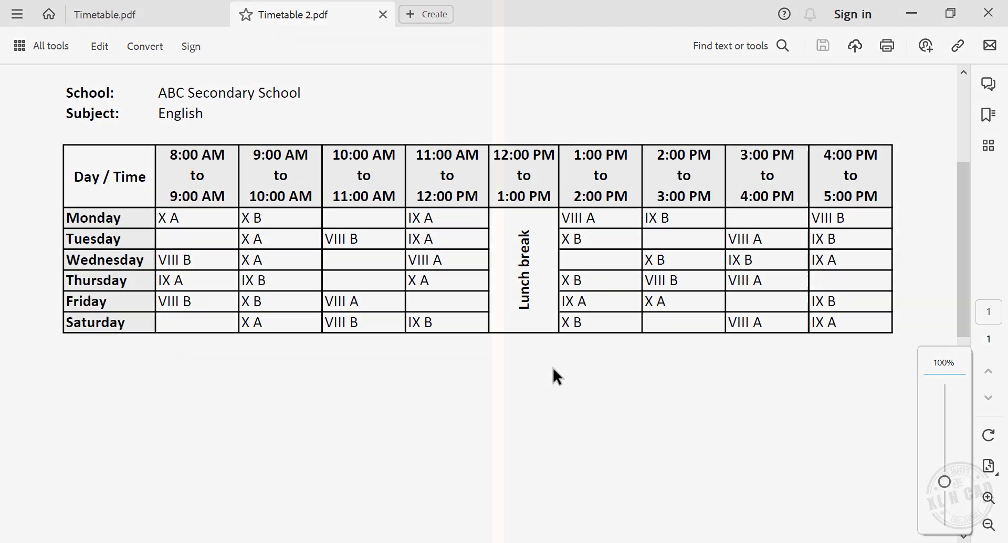